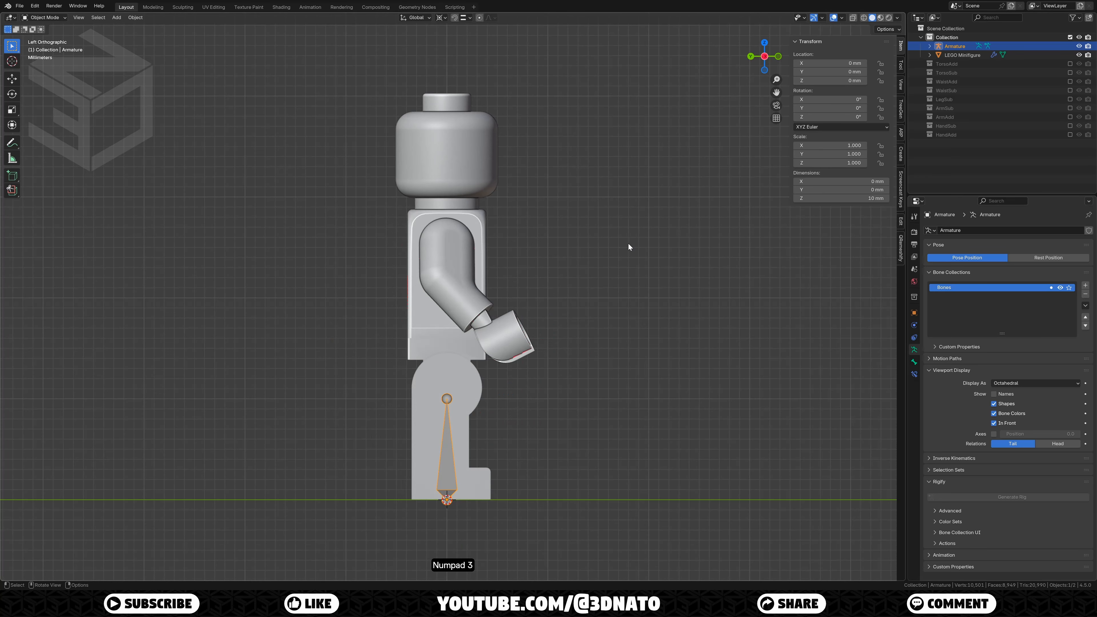
Step: Rename the armature's single bone to ROOT
{"action": "key", "text": "Tab"}
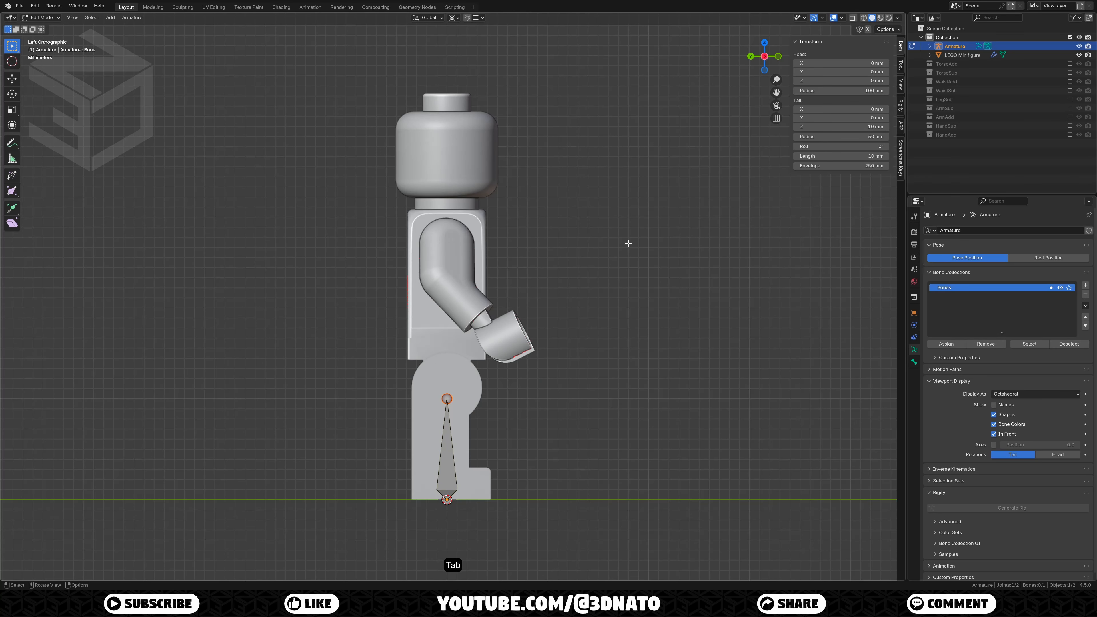
{"action": "key", "text": "F2"}
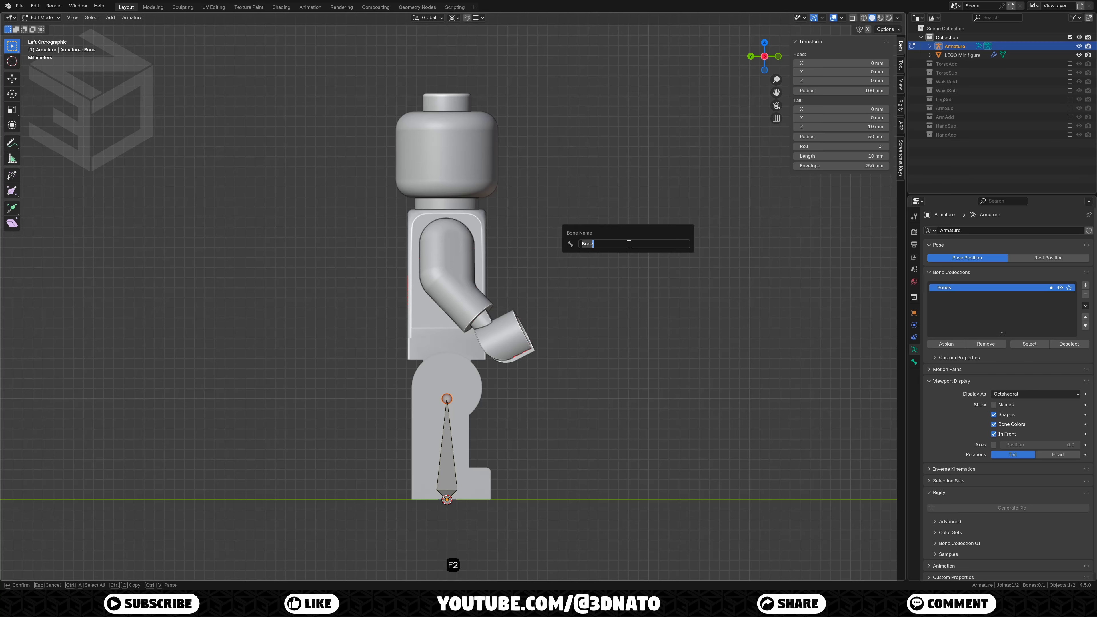
{"action": "type", "text": "ROOT"}
{"action": "key", "text": "Return"}
Step: Rotate the ROOT bone by -90° in the side view so it lies flat along the ground, and finish editing the armature
{"action": "key", "text": "r"}
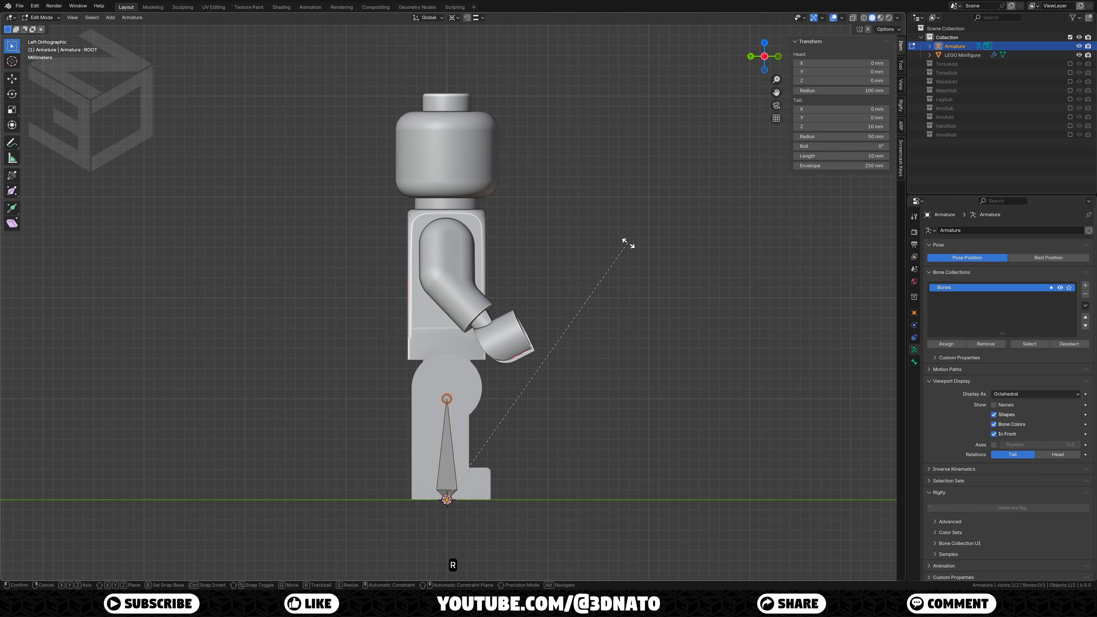
{"action": "type", "text": "-90"}
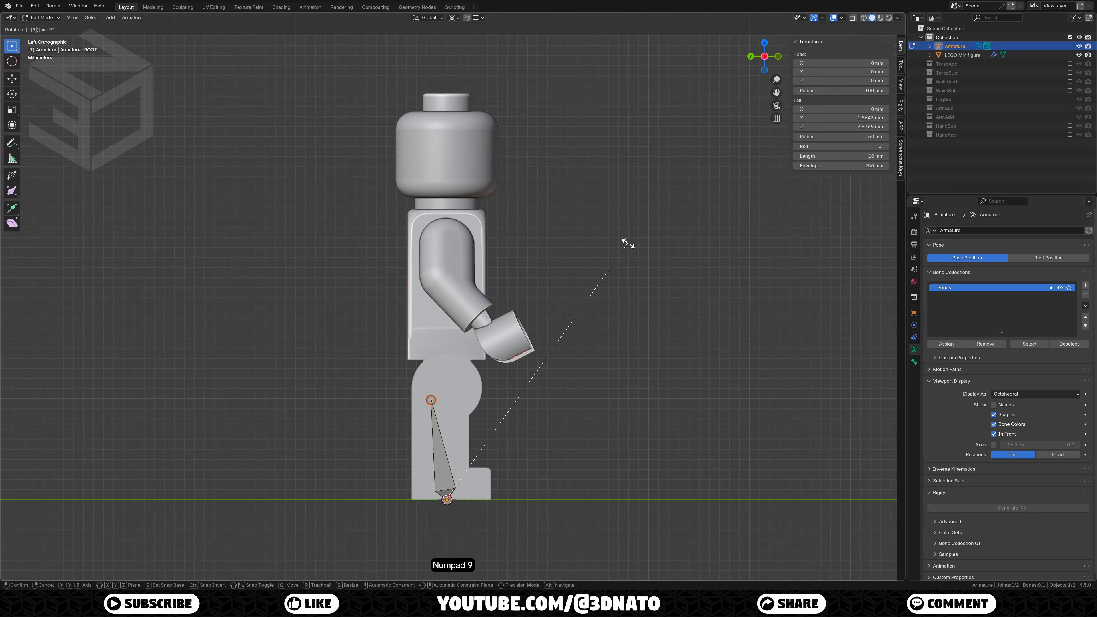
{"action": "key", "text": "KP_Enter"}
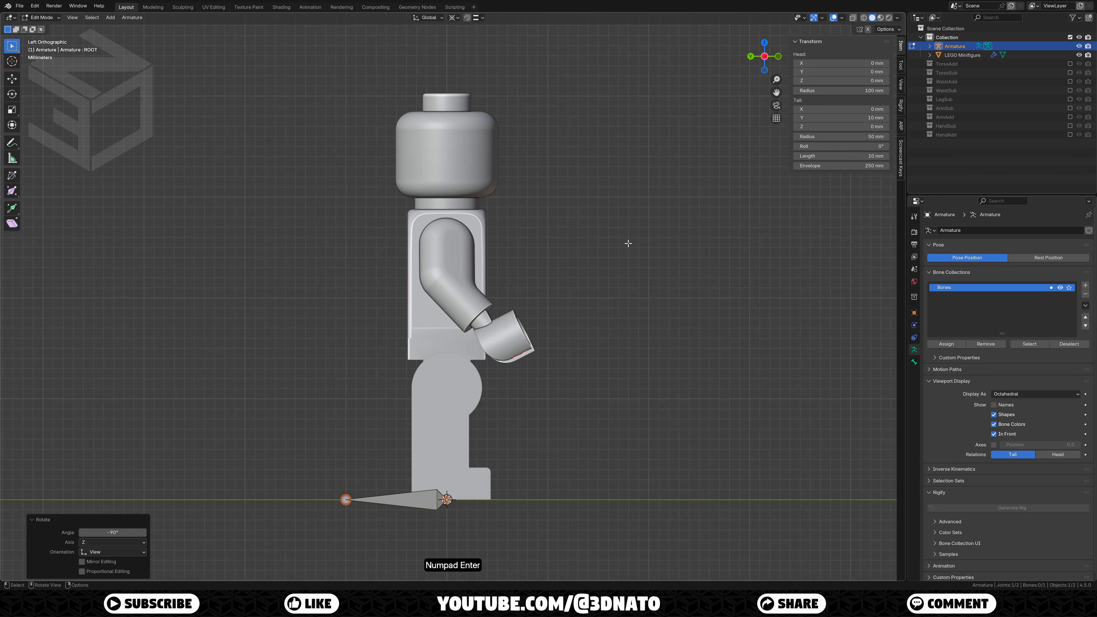
{"action": "key", "text": "KP_1"}
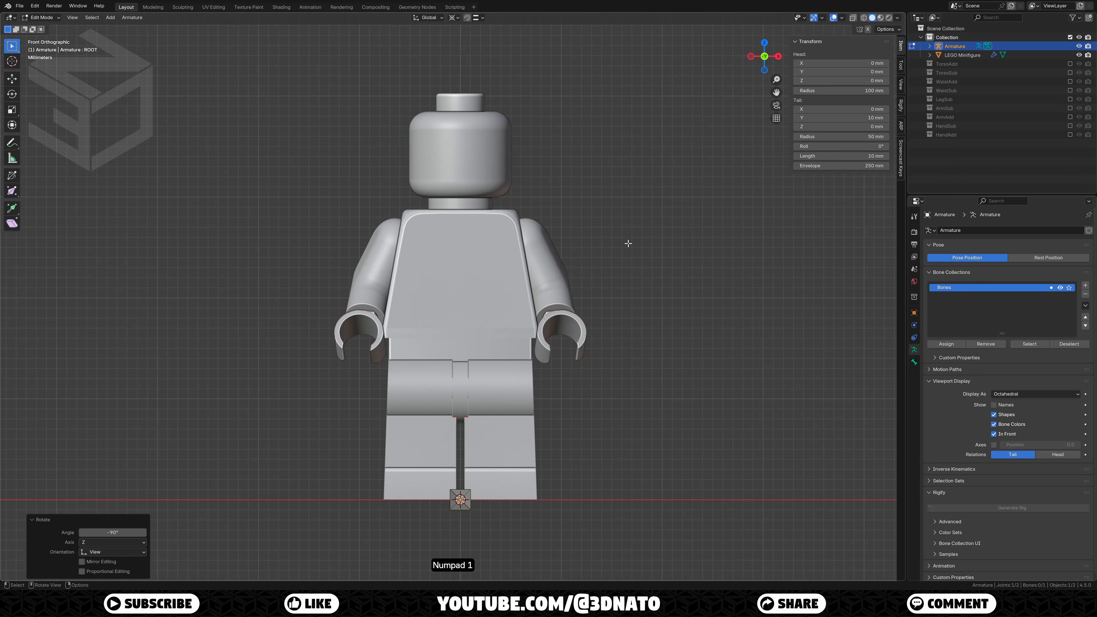
{"action": "key", "text": "Tab"}
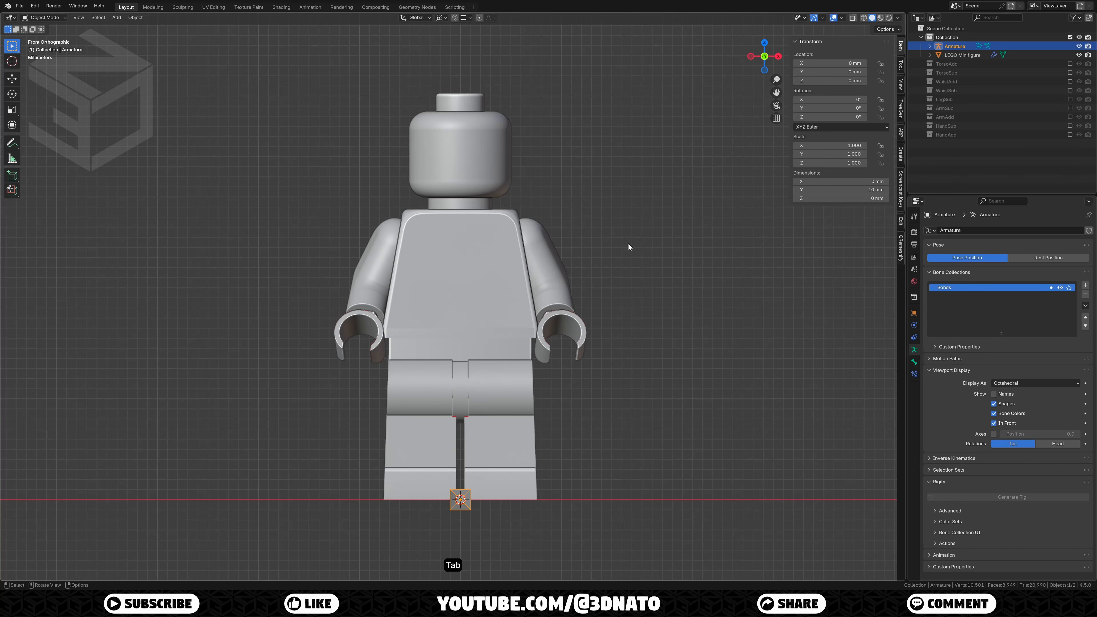
Step: Snap the 3D cursor to the vertices at the middle of the outer end of the minifigure's right hip pin, using X-ray
{"action": "left_click", "coordinate": [456, 248]}
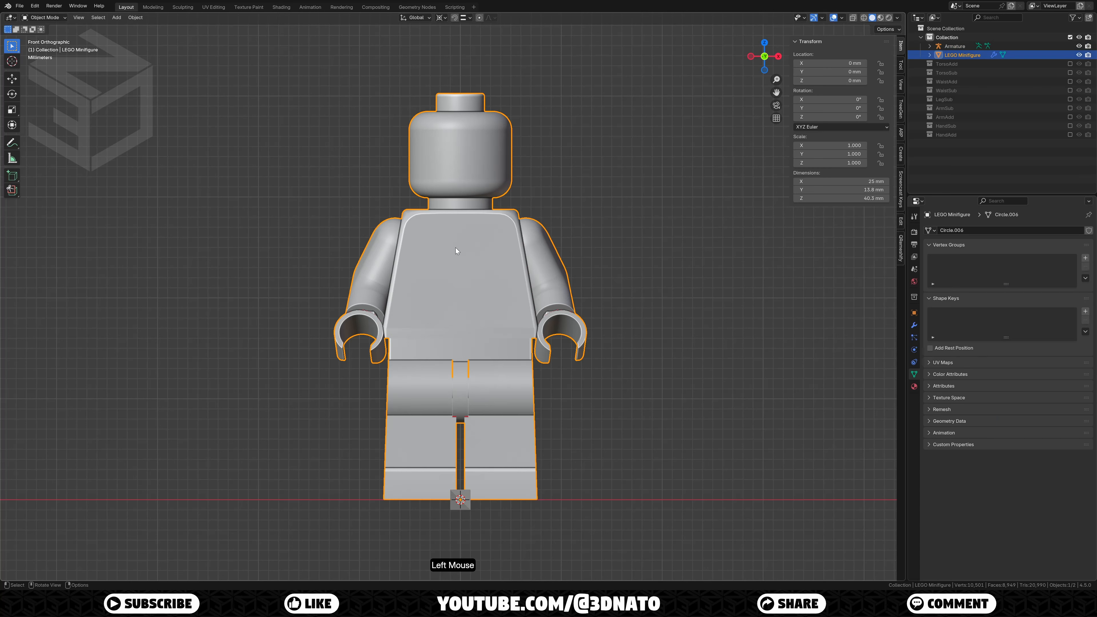
{"action": "key", "text": "Tab"}
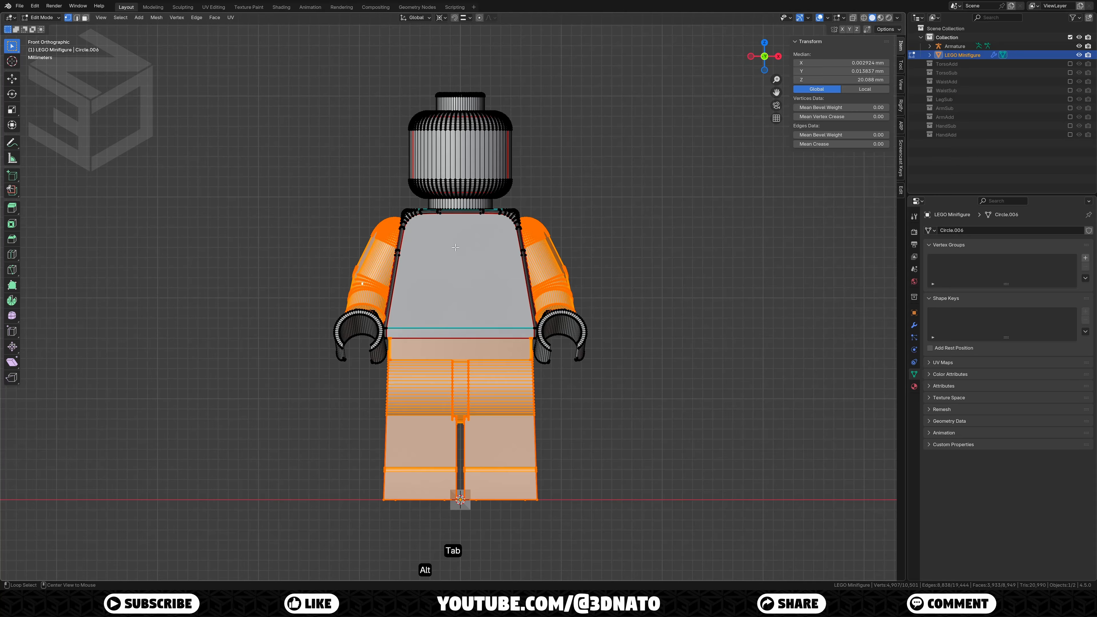
{"action": "key", "text": "alt+z"}
{"action": "middle_click_drag", "start_coordinate": [446, 346], "coordinate": [443, 119], "text": "ctrl"}
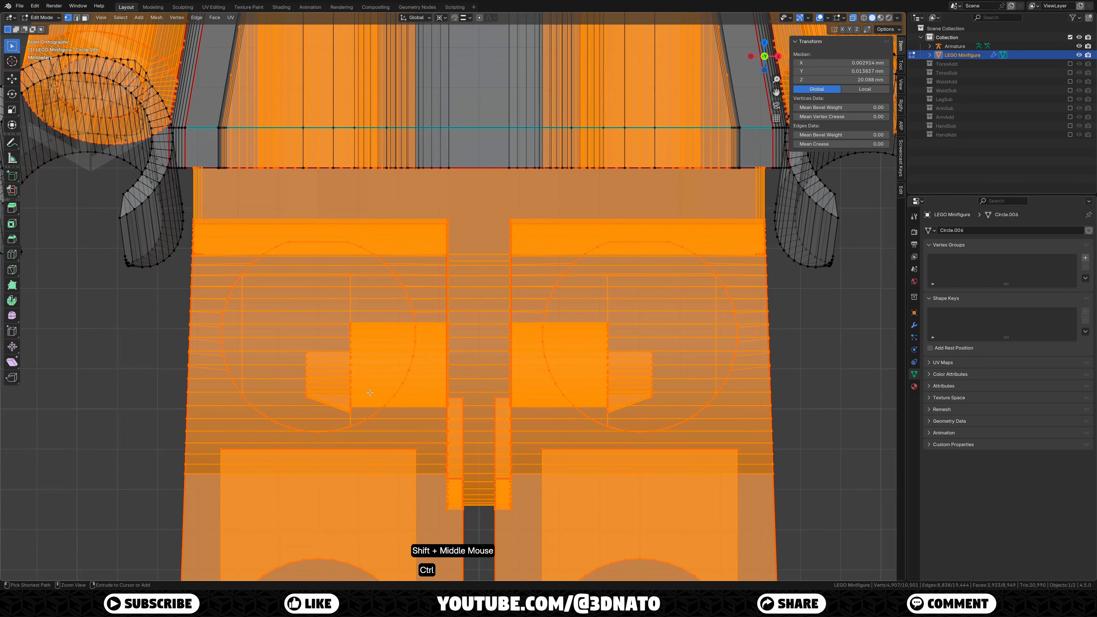
{"action": "middle_click_drag", "start_coordinate": [363, 329], "coordinate": [365, 308], "text": "ctrl"}
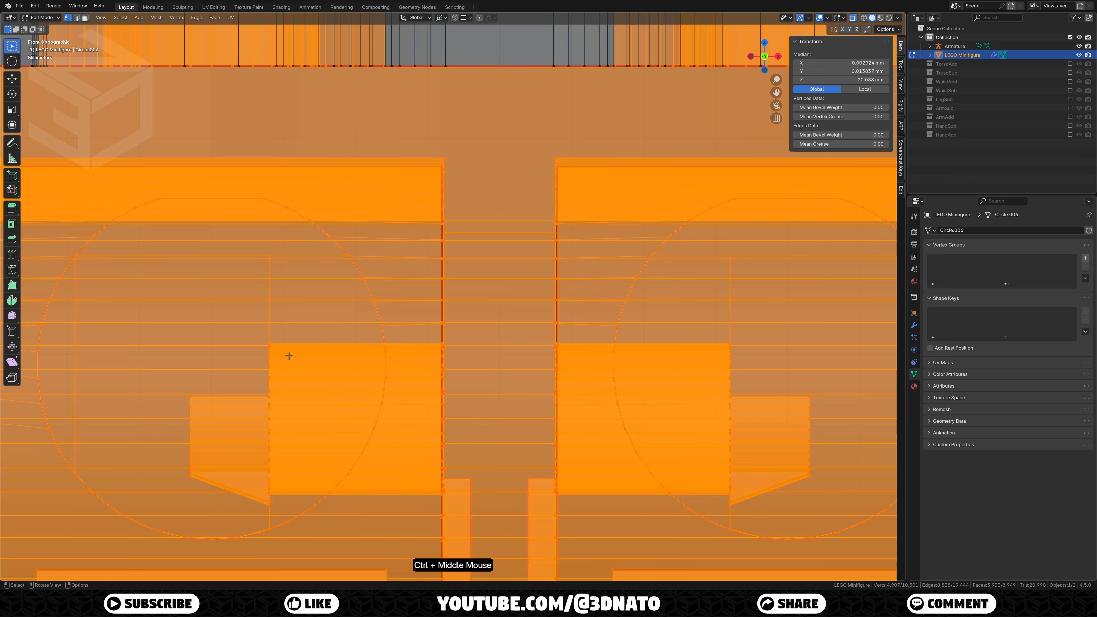
{"action": "left_click_drag", "start_coordinate": [183, 413], "coordinate": [197, 424]}
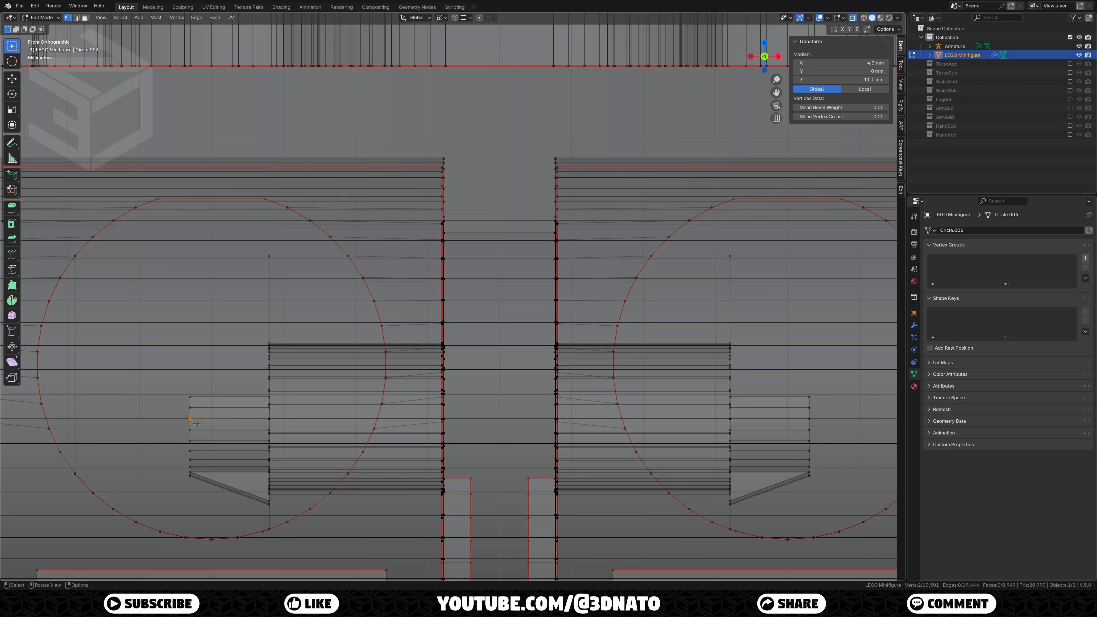
{"action": "key", "text": "shift+s"}
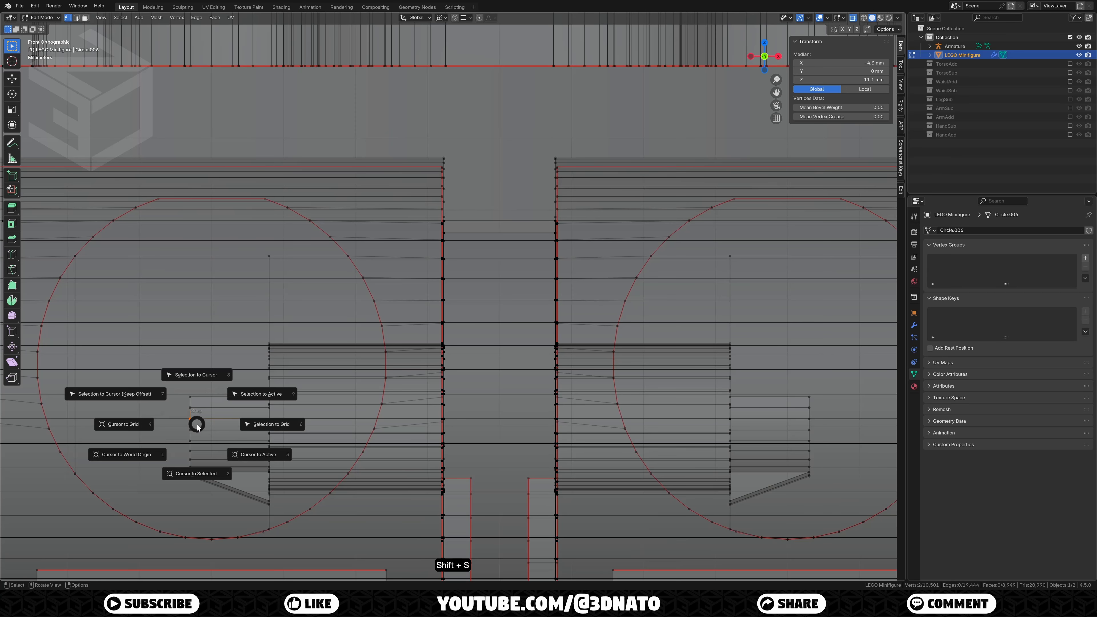
{"action": "left_click", "coordinate": [199, 474]}
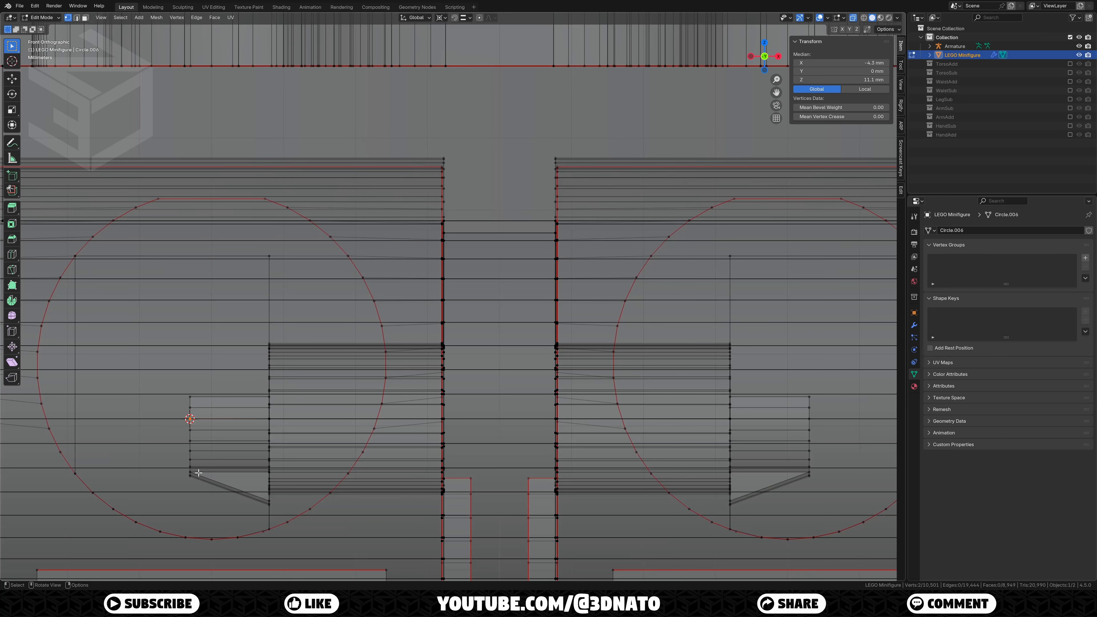
{"action": "key", "text": "Tab"}
Step: Add a bone to the armature at the 3D cursor on the right hip and set its tail Z to 0 mm
{"action": "middle_click_drag", "start_coordinate": [404, 311], "coordinate": [460, 298], "text": "ctrl"}
{"action": "left_click", "coordinate": [450, 485]}
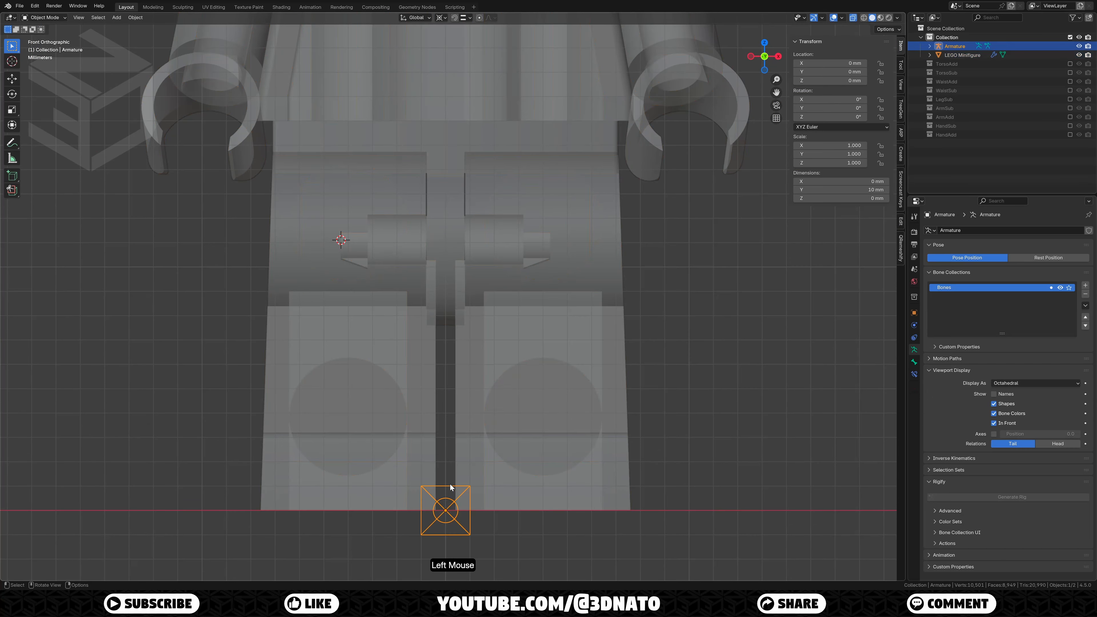
{"action": "key", "text": "Tab"}
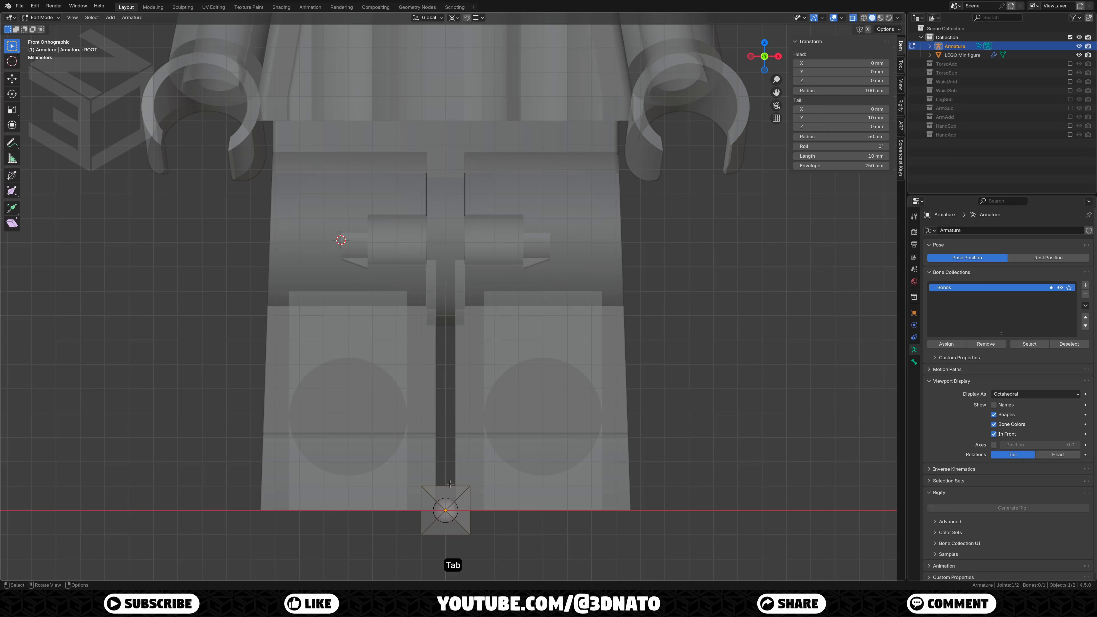
{"action": "key", "text": "shift+a"}
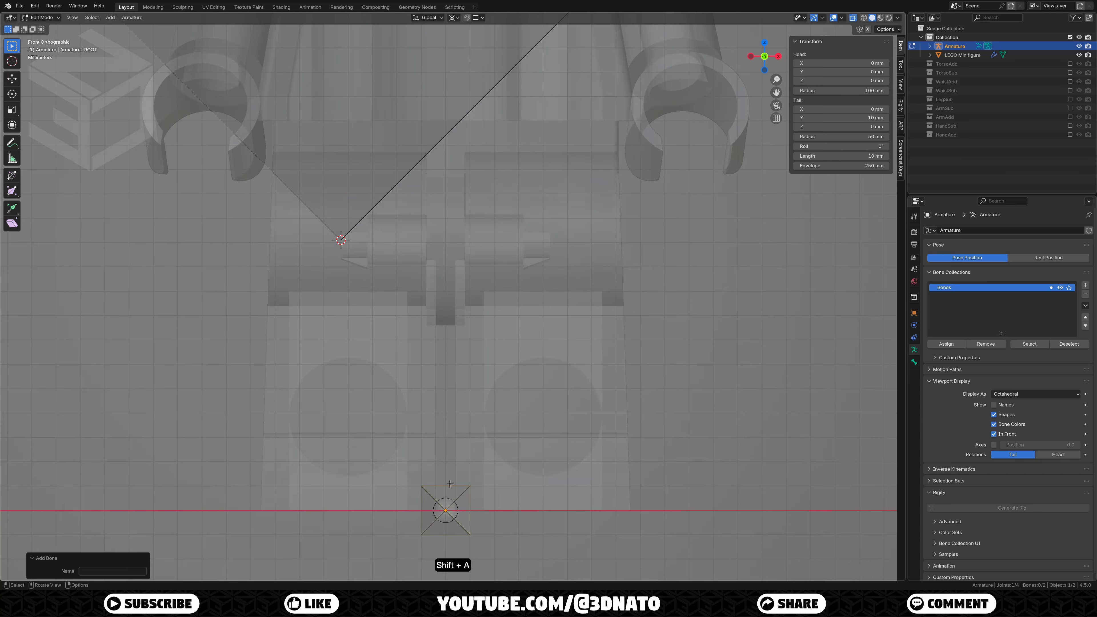
{"action": "left_click", "coordinate": [747, 252]}
{"action": "left_click", "coordinate": [824, 127]}
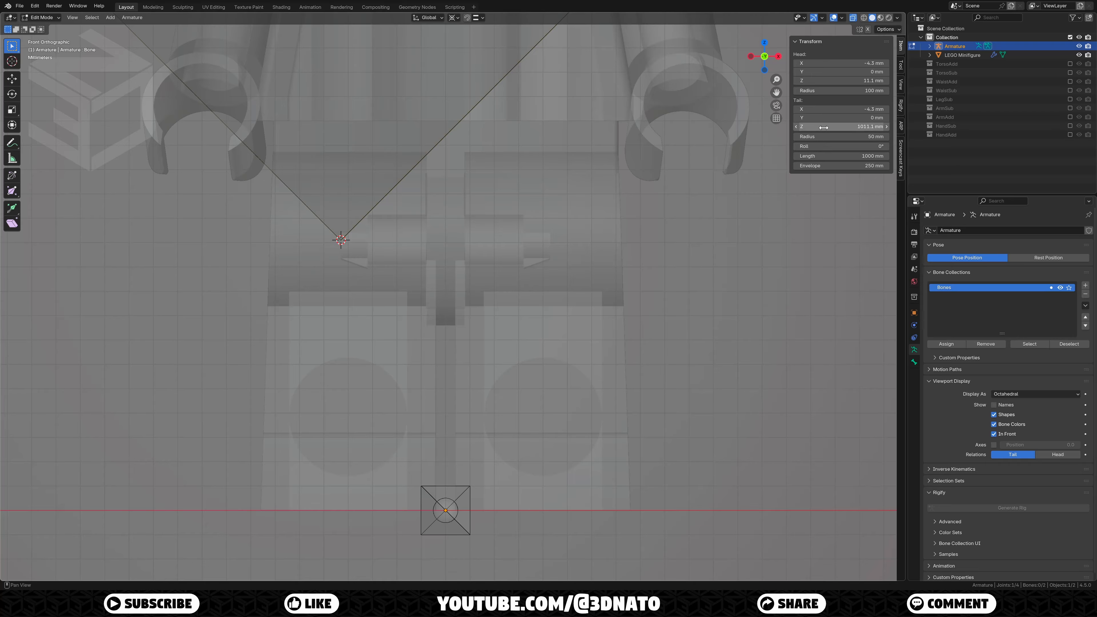
{"action": "type", "text": "0"}
{"action": "key", "text": "Return"}
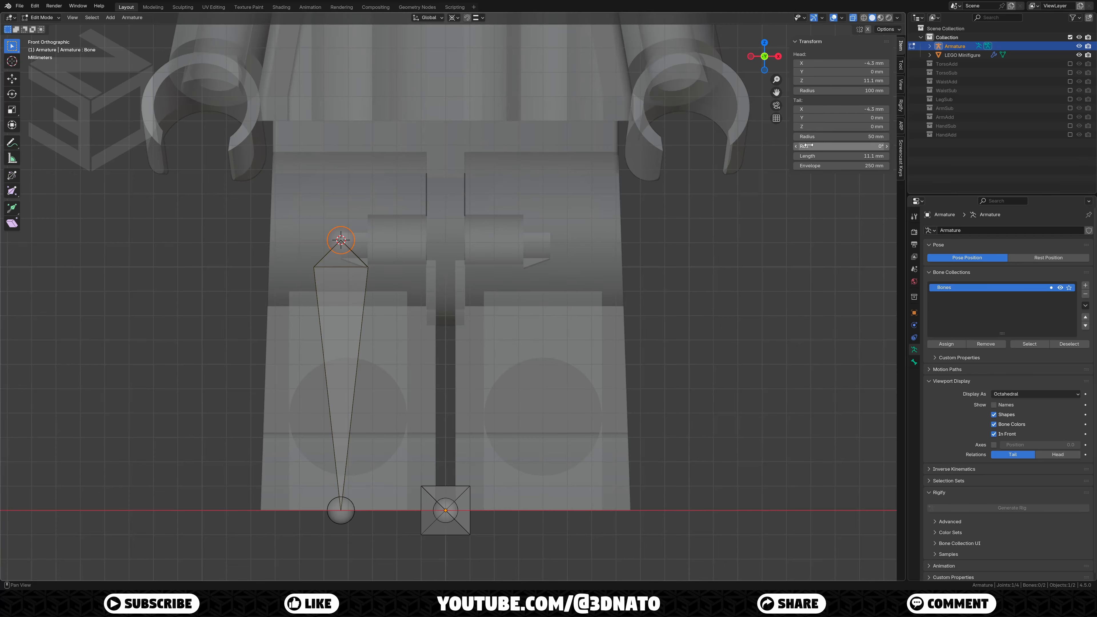
Step: Rename the new right leg bone to LEG.R and finish editing the armature
{"action": "key", "text": "F2"}
{"action": "type", "text": "LEG.R"}
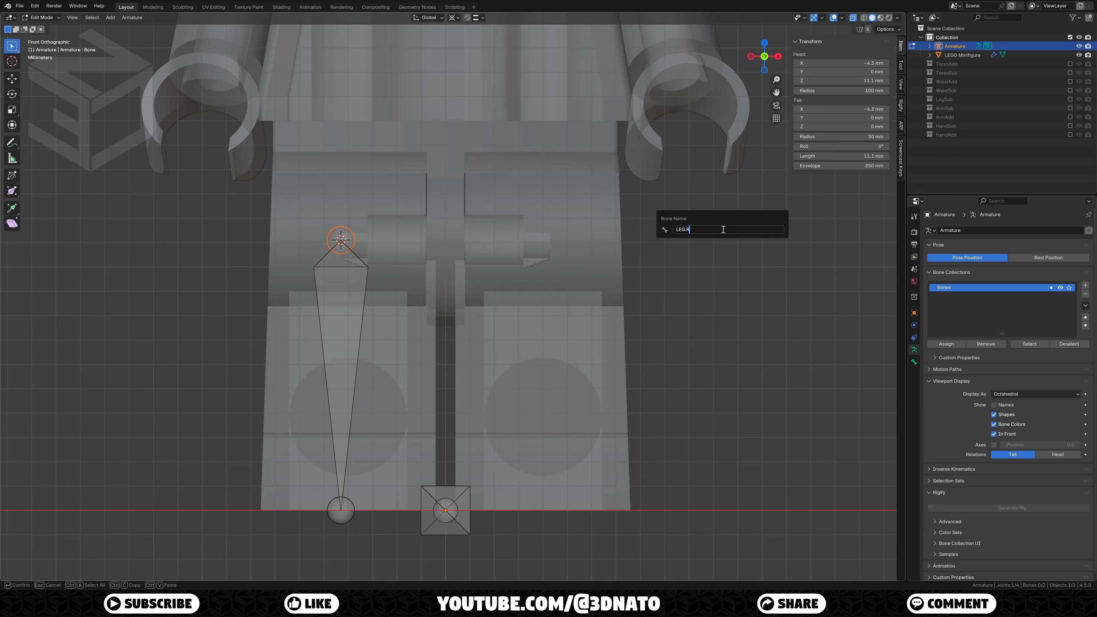
{"action": "key", "text": "Return"}
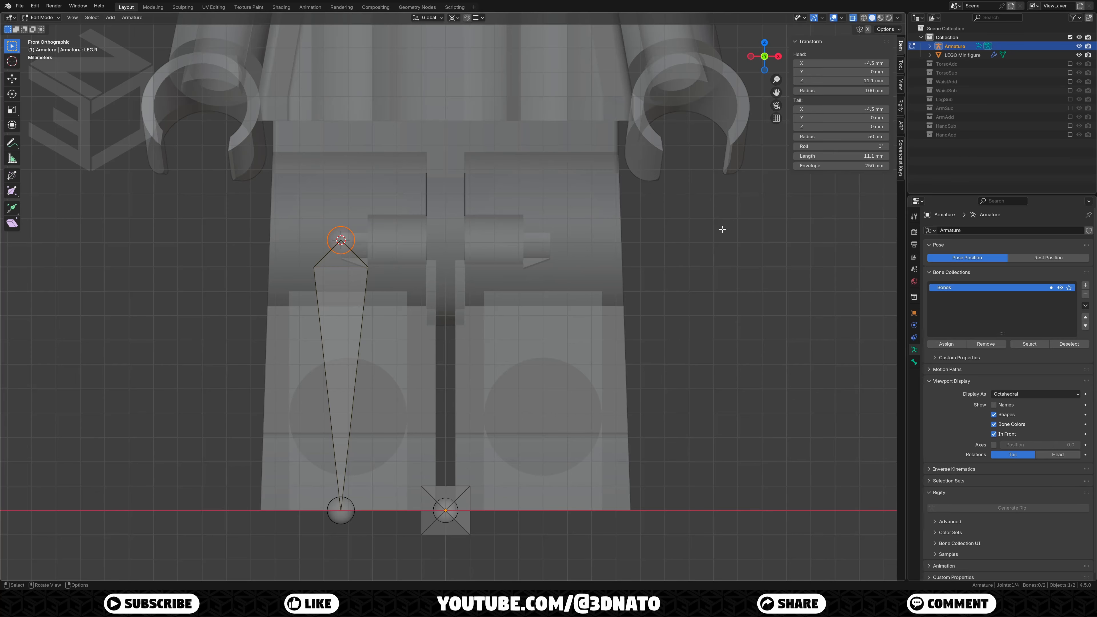
{"action": "key", "text": "Tab"}
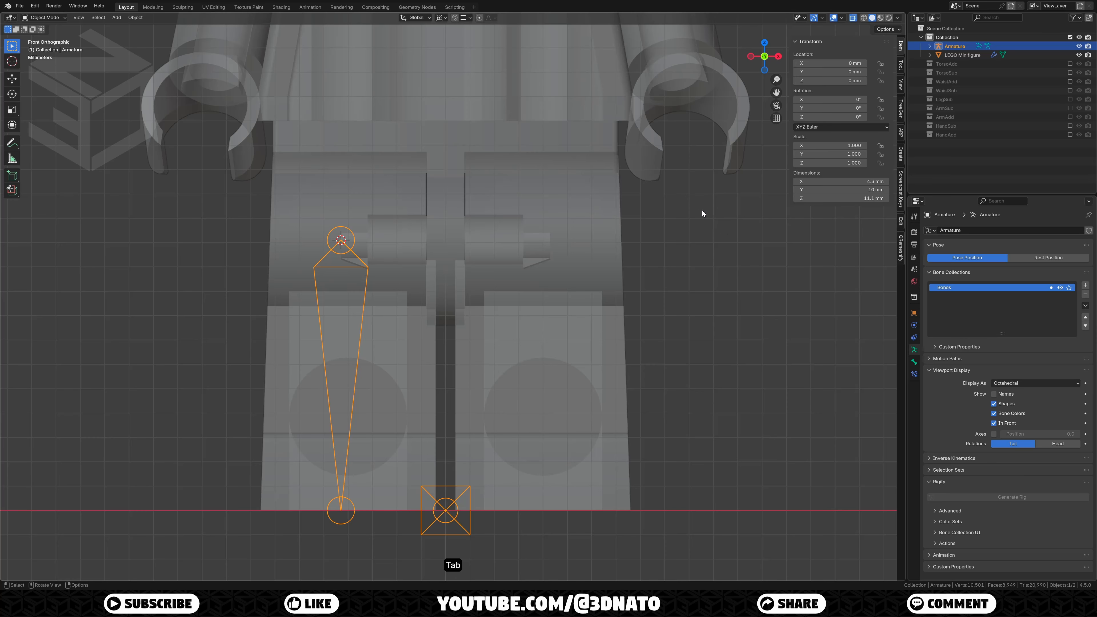
Step: Isolate the linked torso geometry of the LEGO Minifigure mesh by hiding everything unselected
{"action": "left_click", "coordinate": [621, 99]}
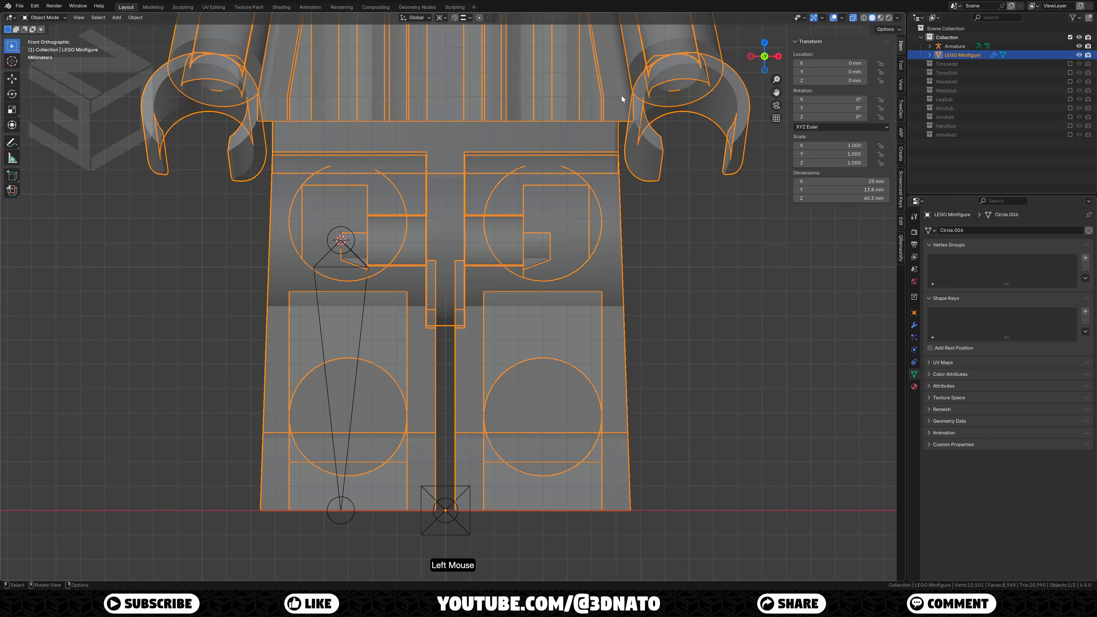
{"action": "key", "text": "Tab"}
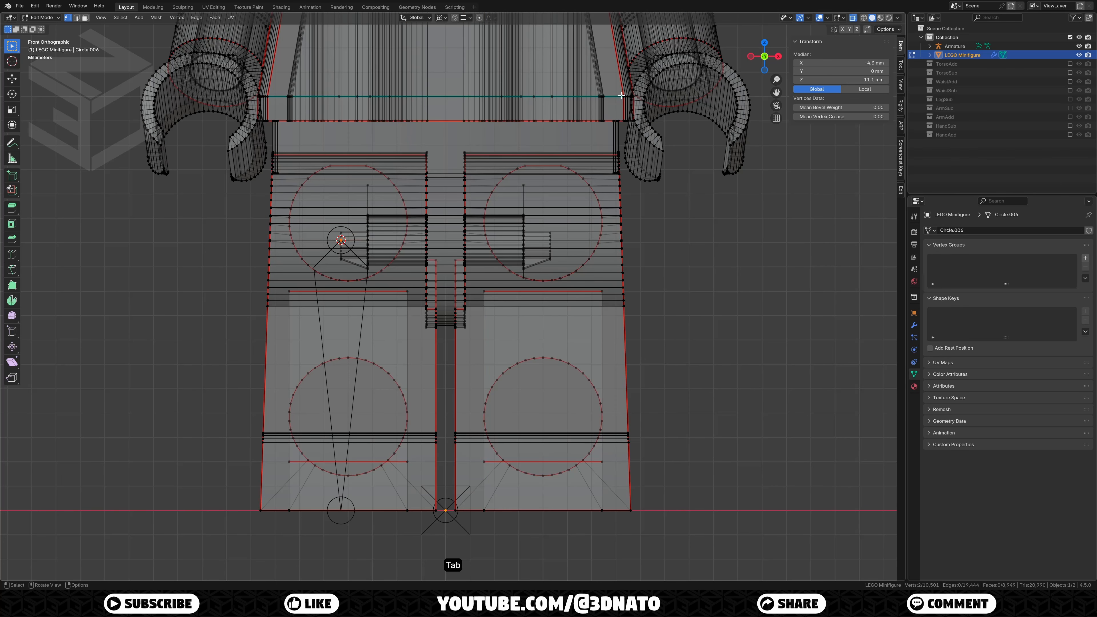
{"action": "left_click", "coordinate": [621, 95]}
{"action": "key", "text": "l"}
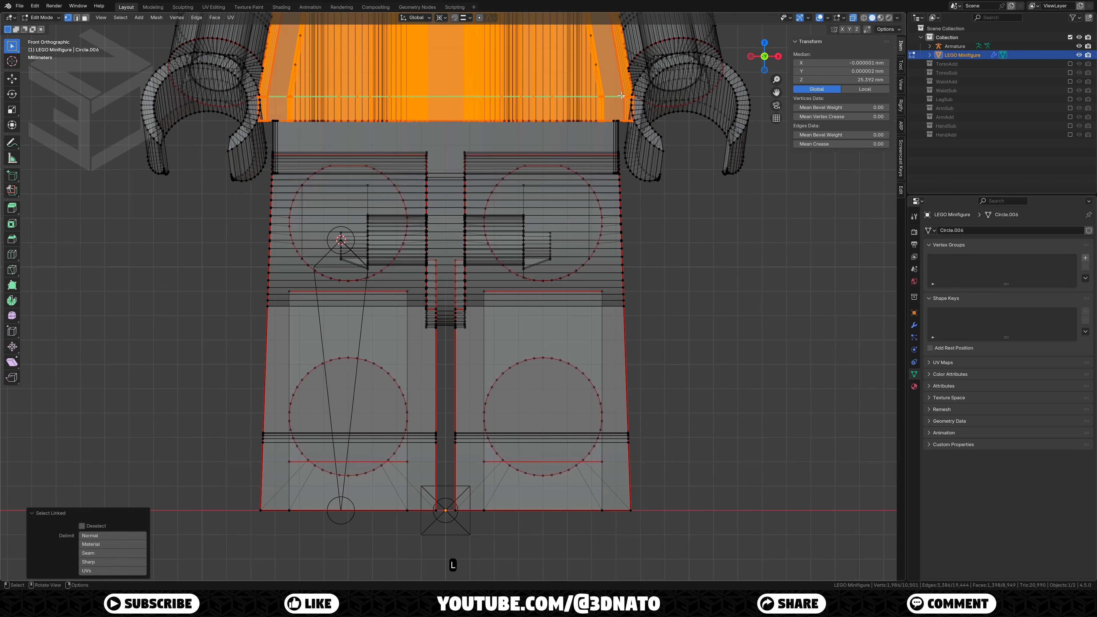
{"action": "key", "text": "shift+h"}
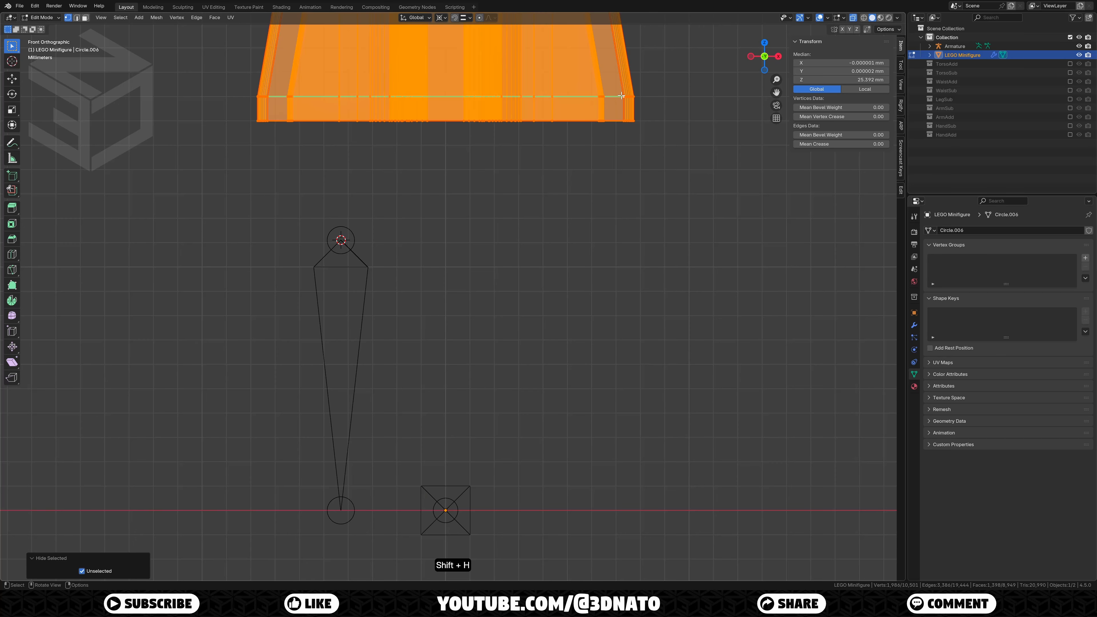
Step: Snap the 3D cursor to the centre of the torso's bottom vertices, reveal the hidden geometry and finish editing the mesh
{"action": "left_click_drag", "start_coordinate": [691, 177], "coordinate": [244, 109]}
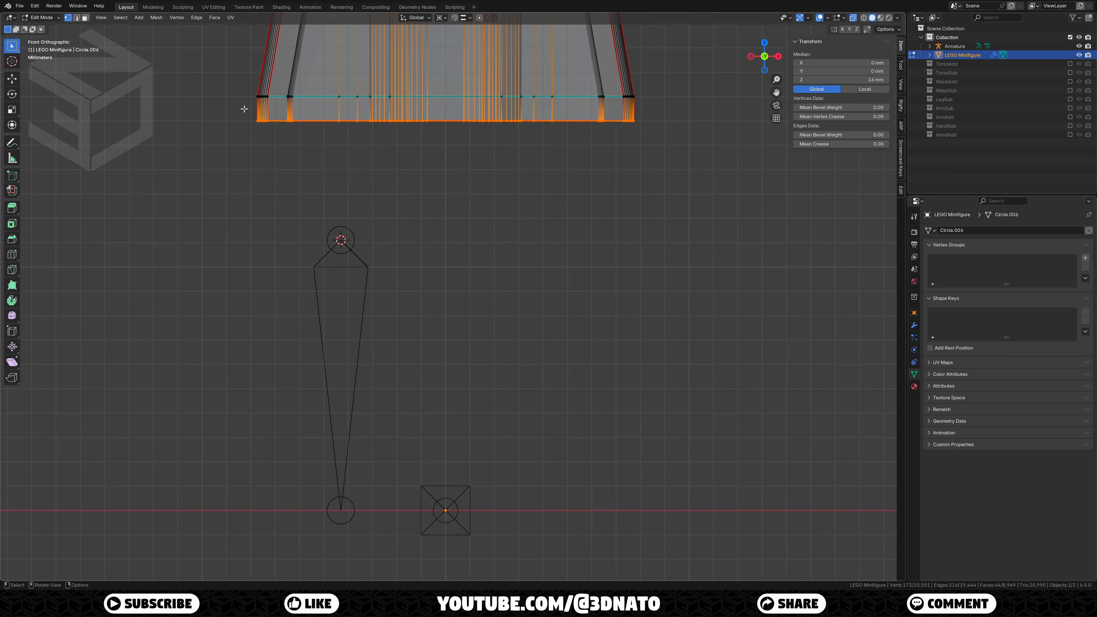
{"action": "key", "text": "shift+s"}
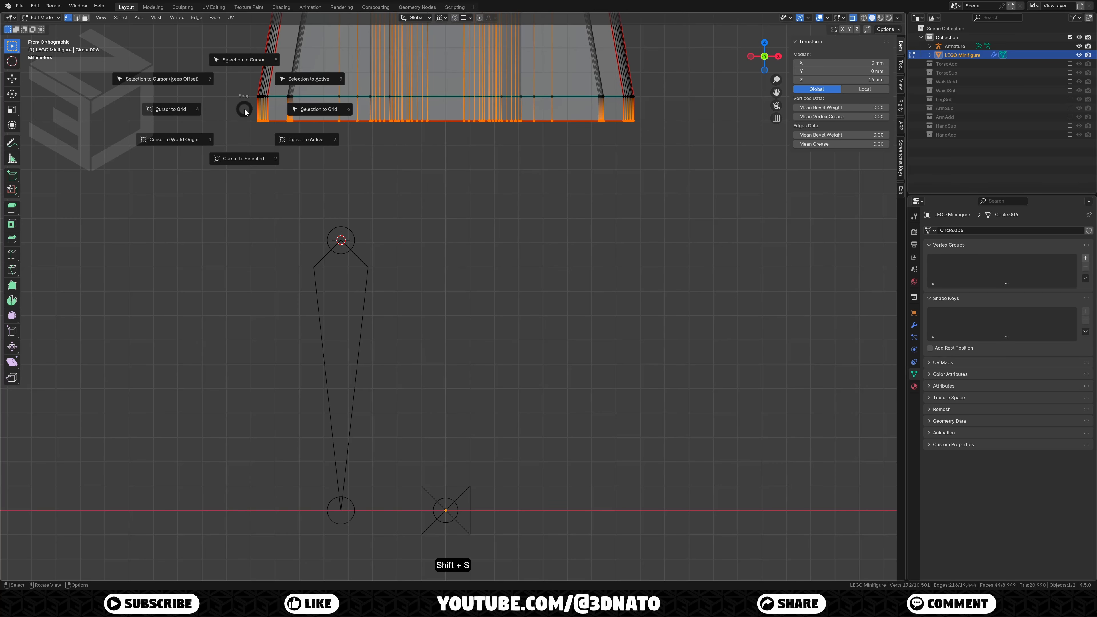
{"action": "left_click", "coordinate": [242, 158]}
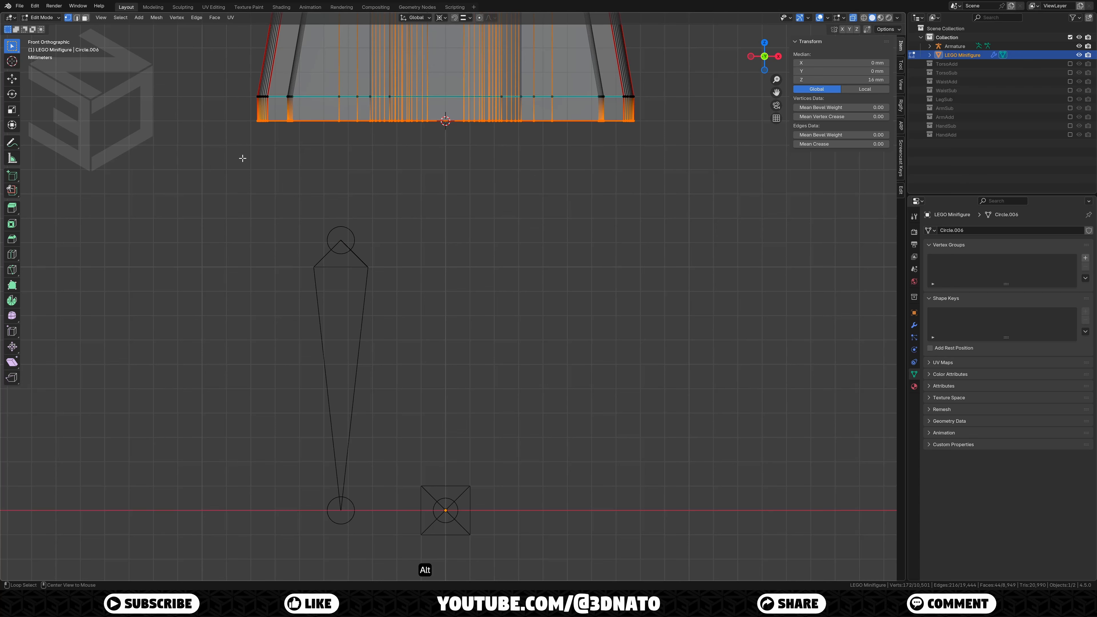
{"action": "key", "text": "alt+h"}
{"action": "key", "text": "Tab"}
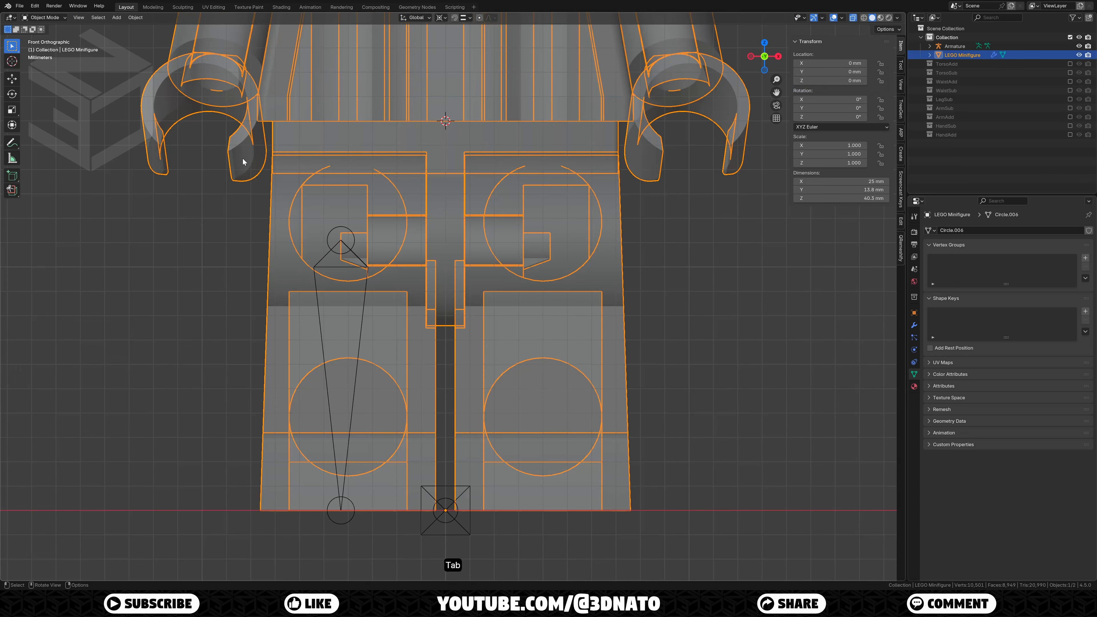
Step: Add a bone to the armature at the 3D cursor at the torso's base and set its length to 12.77 mm
{"action": "key", "text": "KP_Decimal"}
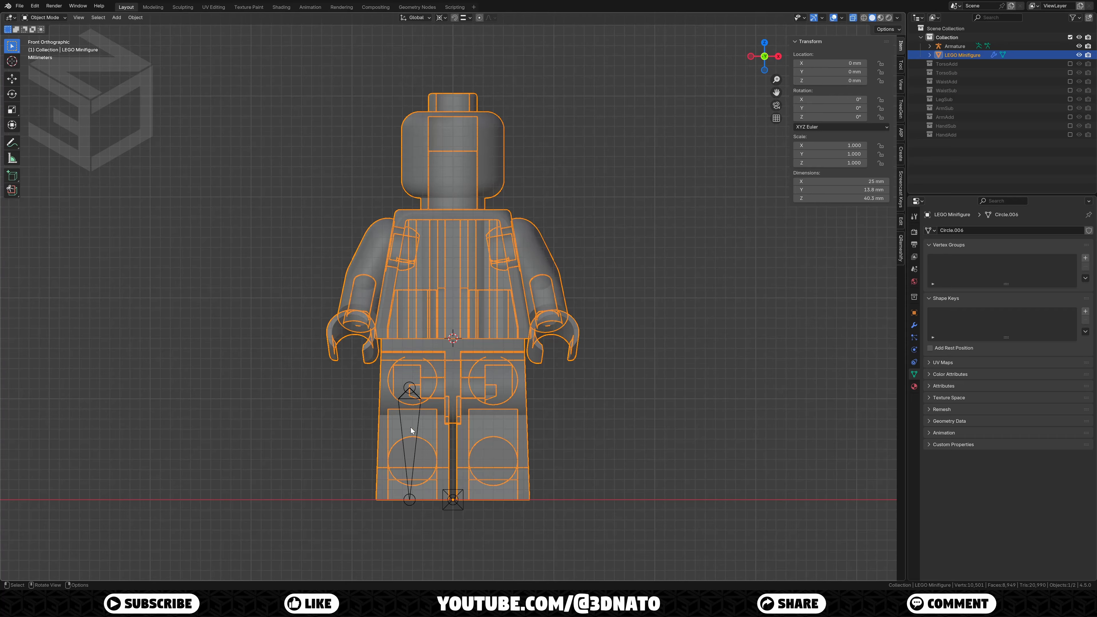
{"action": "left_click", "coordinate": [454, 491]}
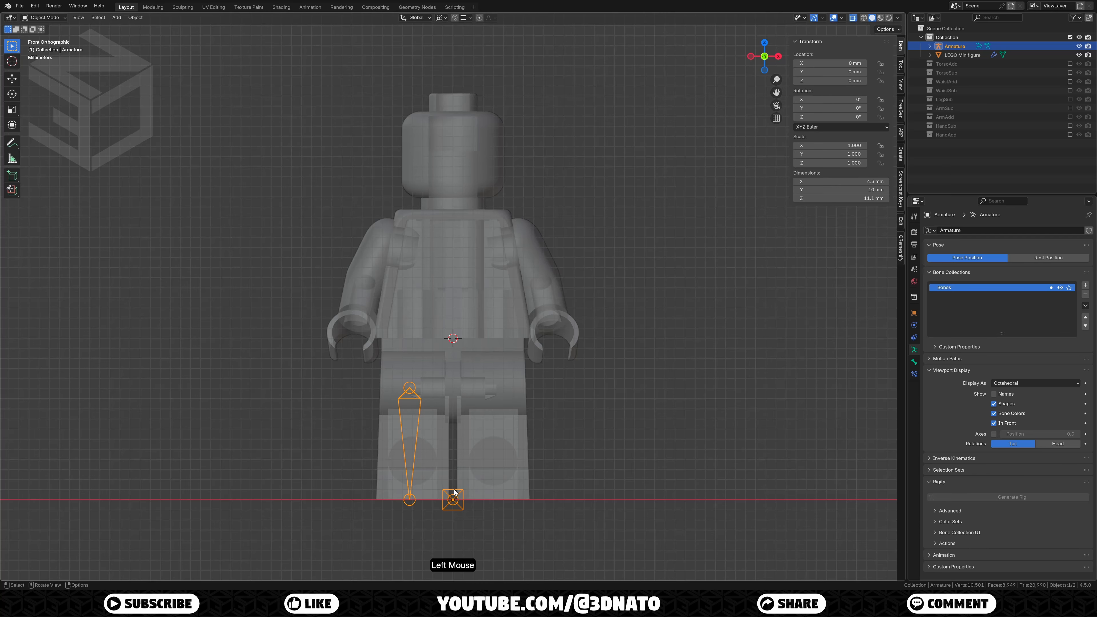
{"action": "key", "text": "Tab"}
{"action": "key", "text": "shift+a"}
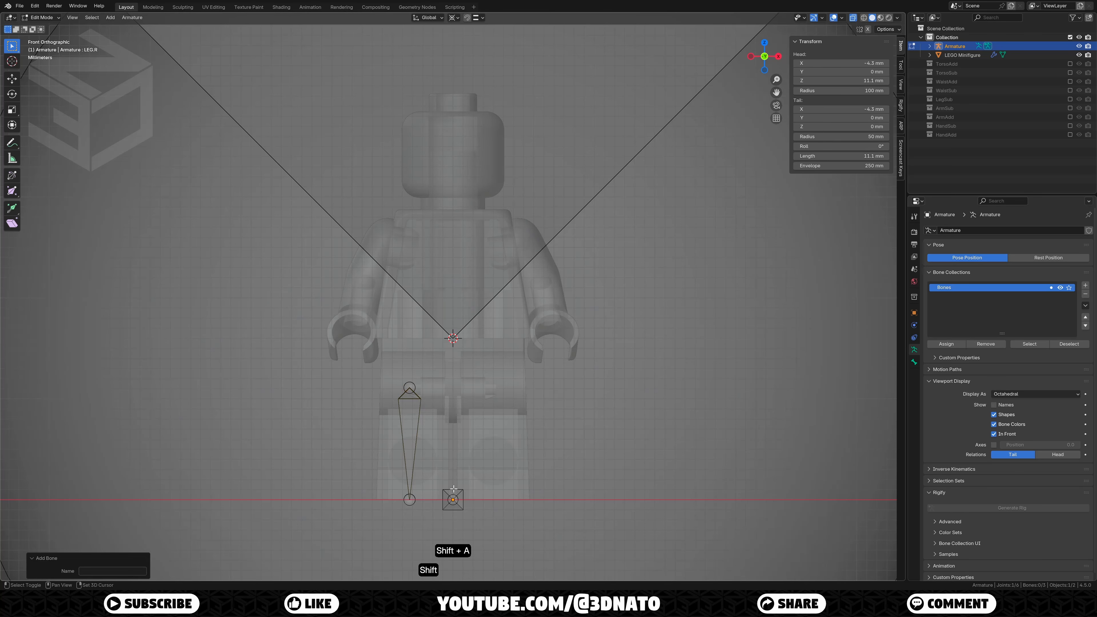
{"action": "left_click", "coordinate": [644, 273]}
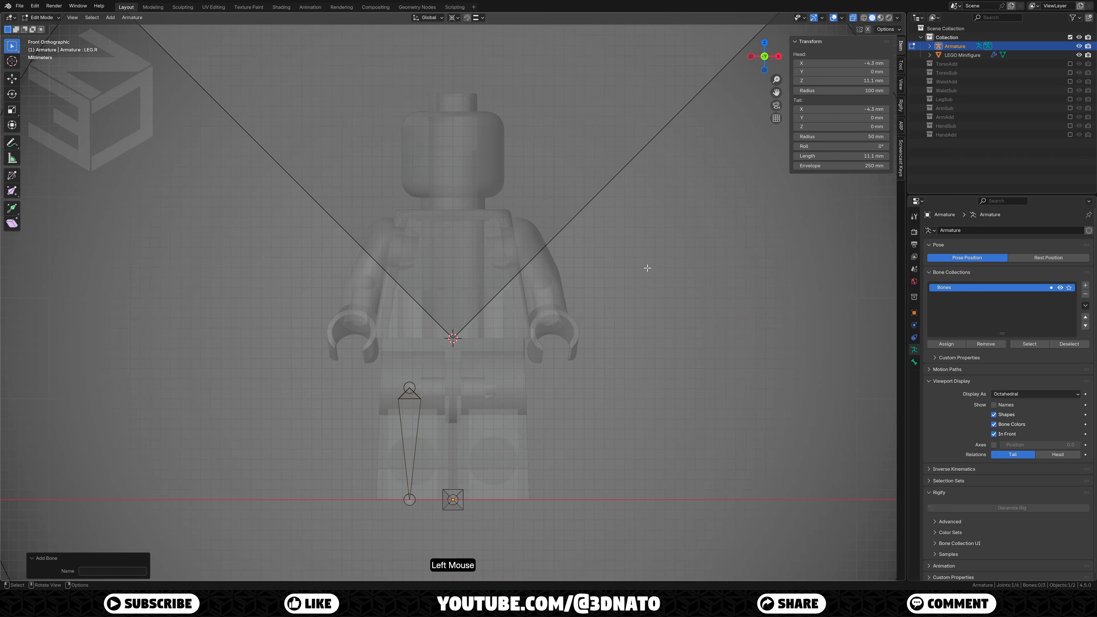
{"action": "left_click", "coordinate": [824, 156]}
{"action": "type", "text": "12"}
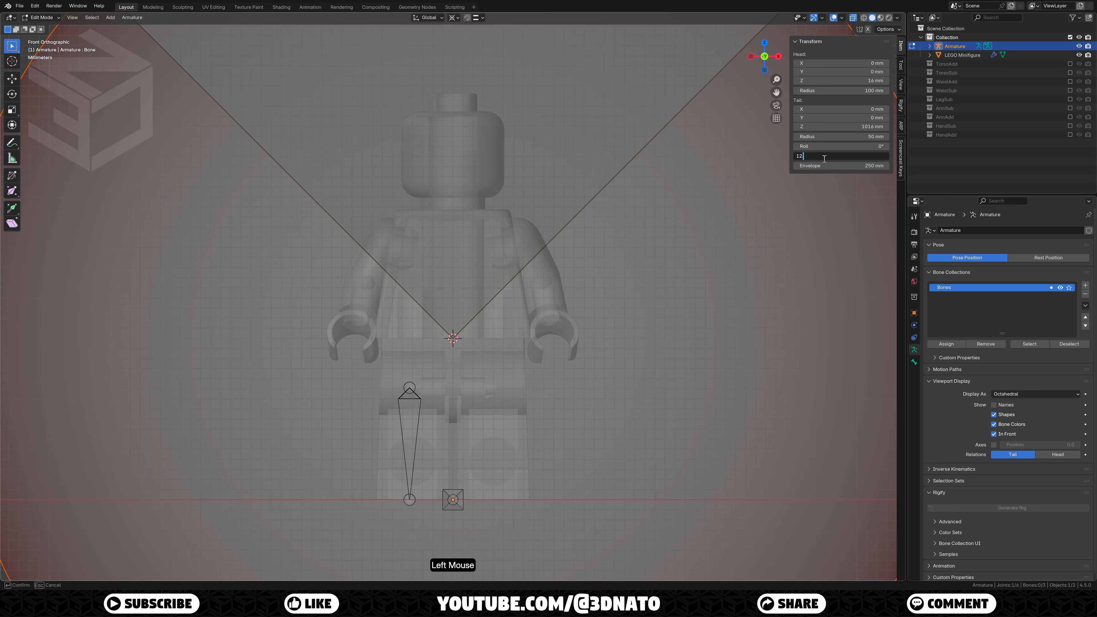
{"action": "type", "text": ".77"}
{"action": "key", "text": "Return"}
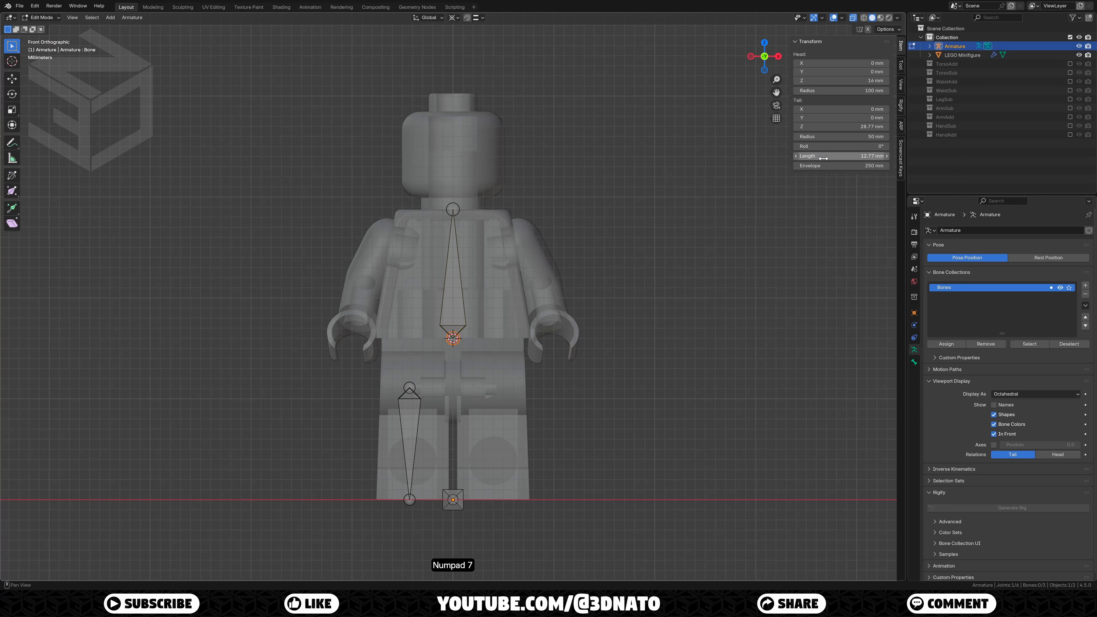
Step: Extrude a head bone from the torso bone's tail by 11.5 mm along the global Z axis
{"action": "left_click", "coordinate": [456, 206]}
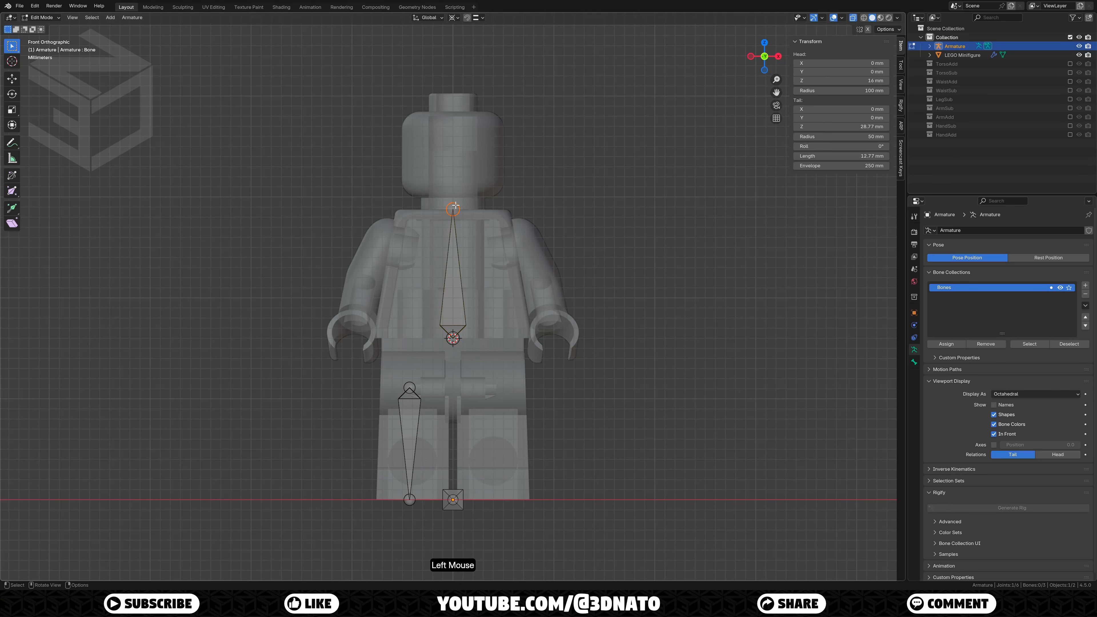
{"action": "key", "text": "e"}
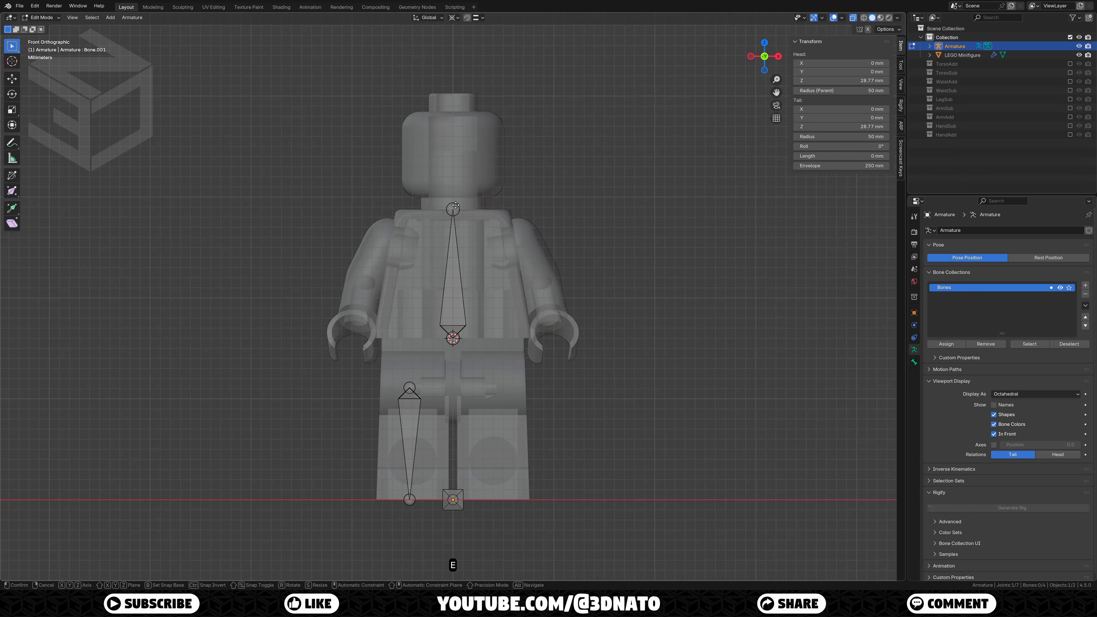
{"action": "key", "text": "z"}
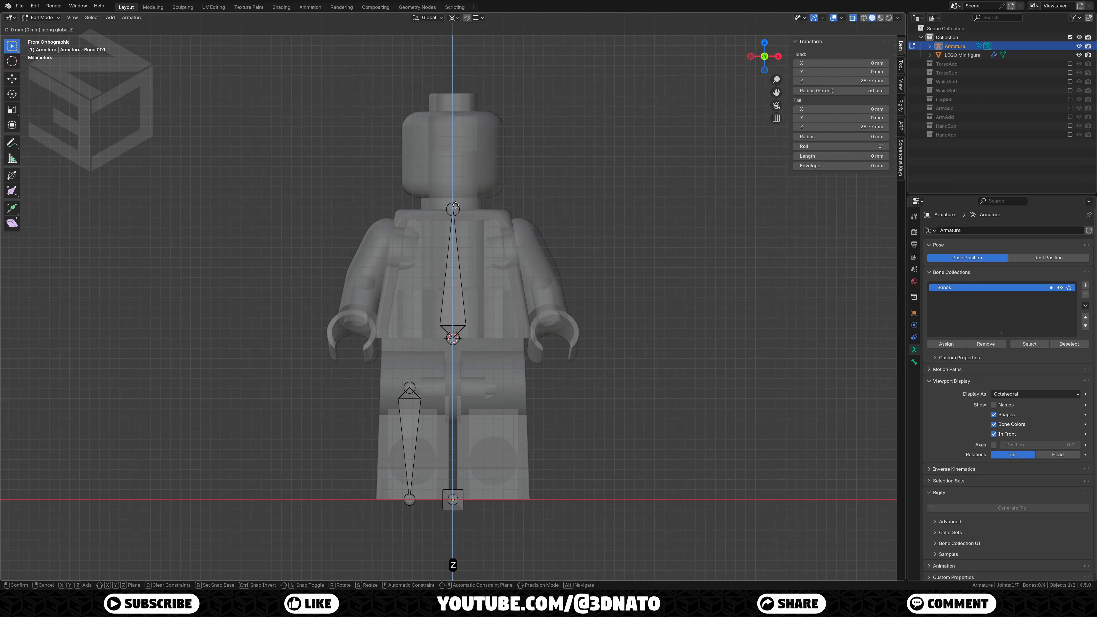
{"action": "type", "text": "11.5"}
{"action": "key", "text": "KP_Enter"}
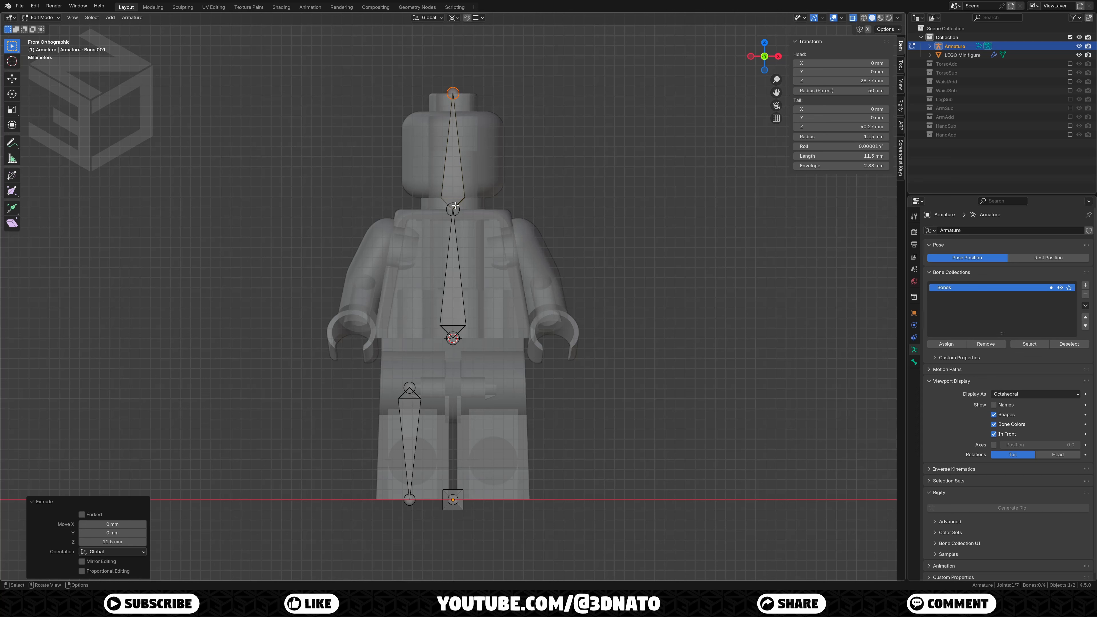
Step: Extrude a hip bone downward from the torso bone's head by -8.4 mm along the global Z axis
{"action": "left_click", "coordinate": [452, 338]}
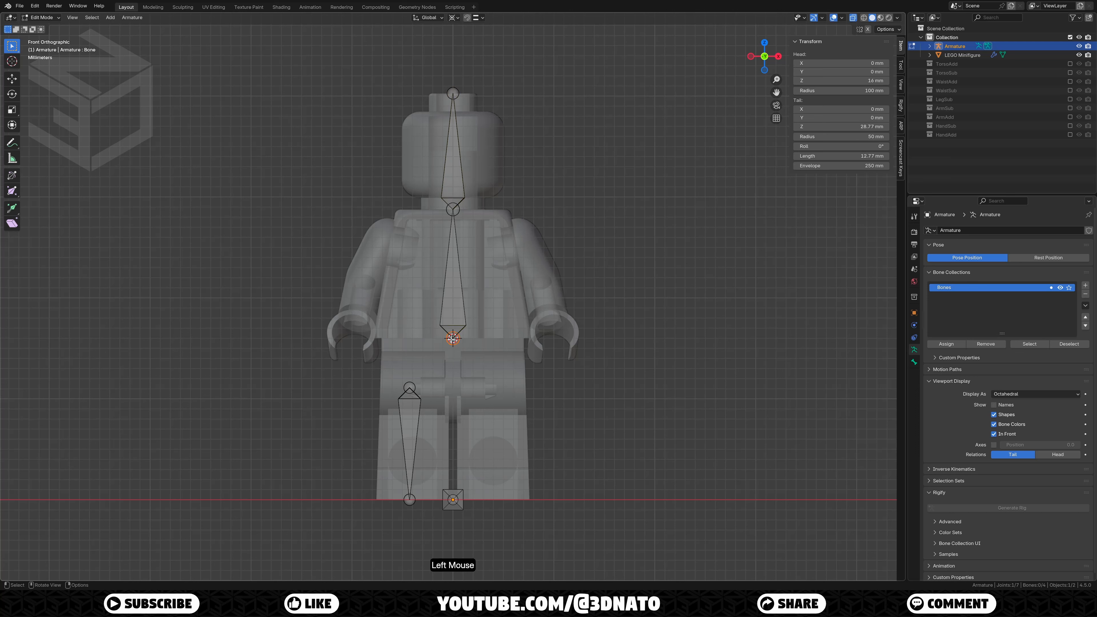
{"action": "key", "text": "e"}
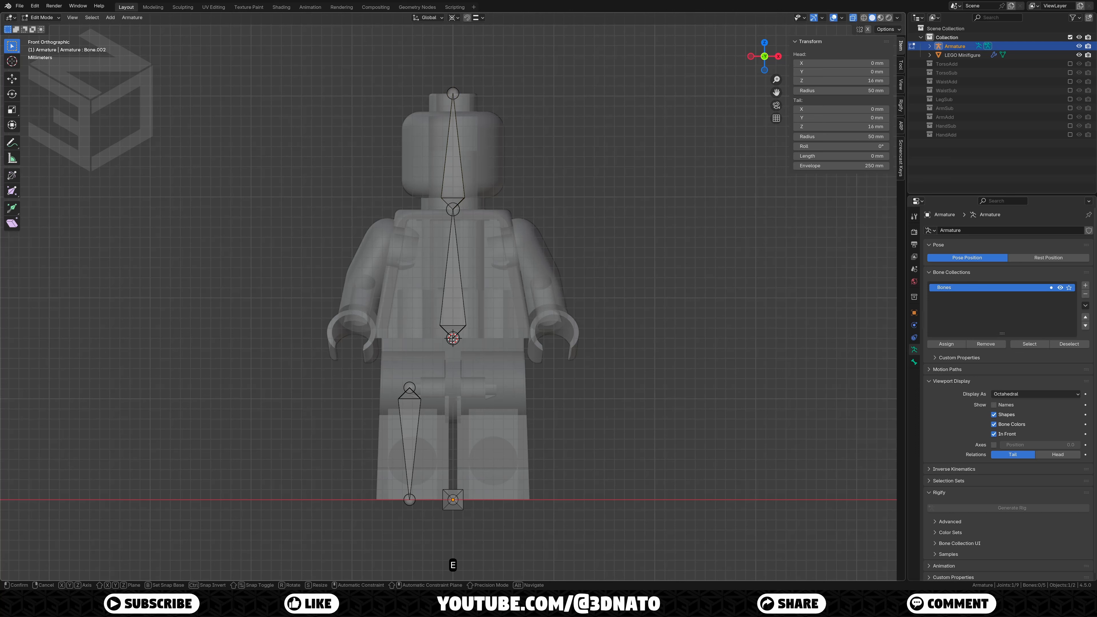
{"action": "key", "text": "z"}
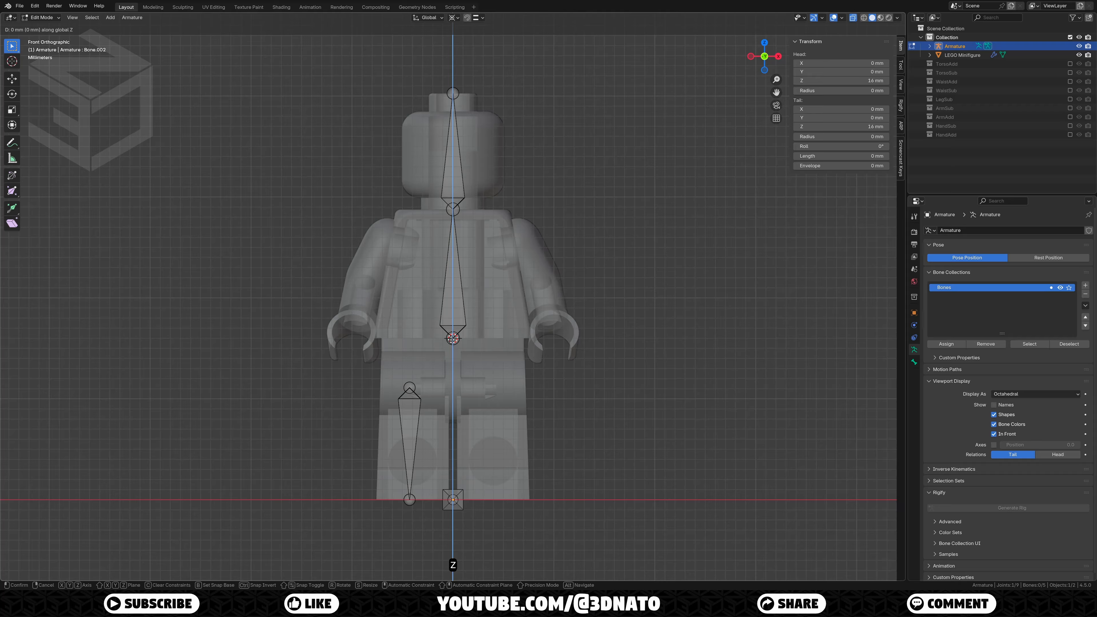
{"action": "type", "text": "-8.4"}
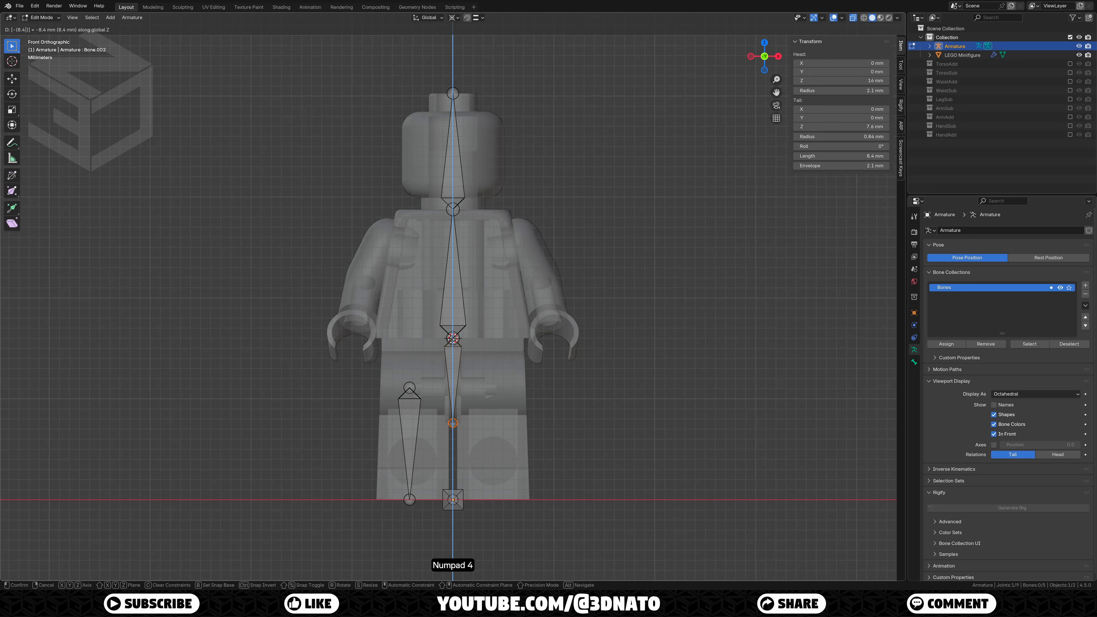
{"action": "key", "text": "KP_Enter"}
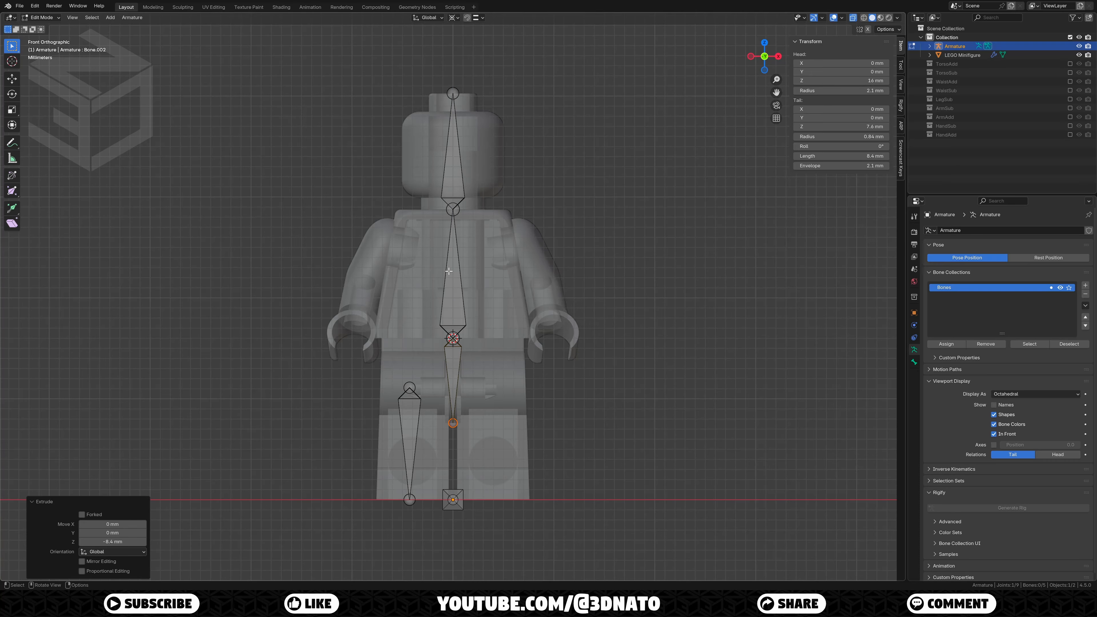
Step: Rename the head bone to HEAD and the torso bone to TORSO
{"action": "left_click", "coordinate": [454, 177]}
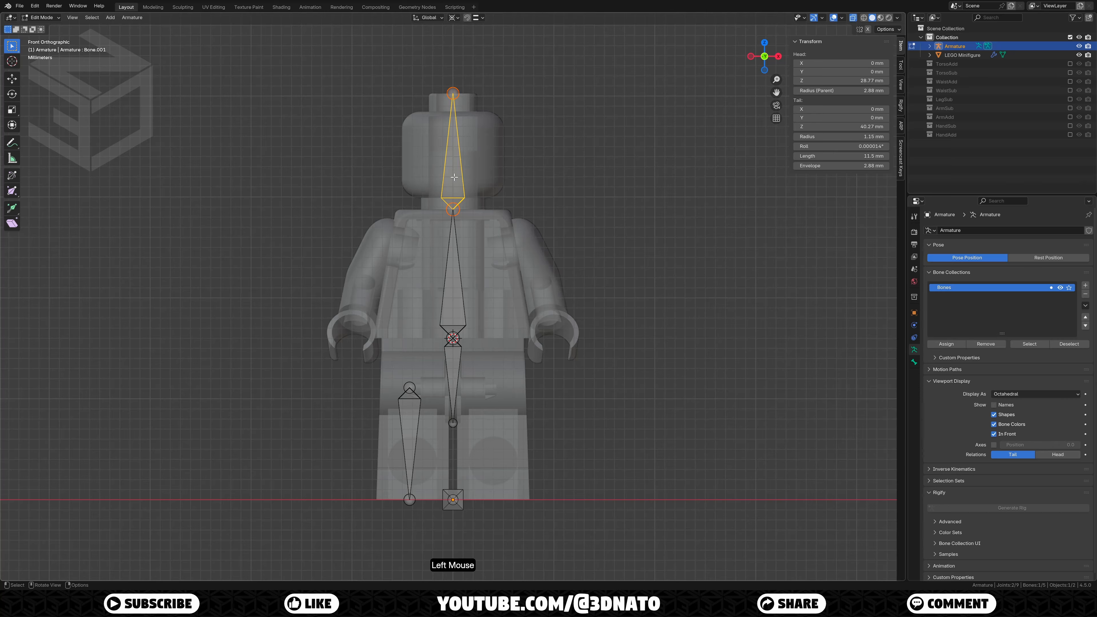
{"action": "key", "text": "F2"}
{"action": "type", "text": "HEAD"}
{"action": "key", "text": "Return"}
{"action": "left_click", "coordinate": [456, 248]}
{"action": "key", "text": "F2"}
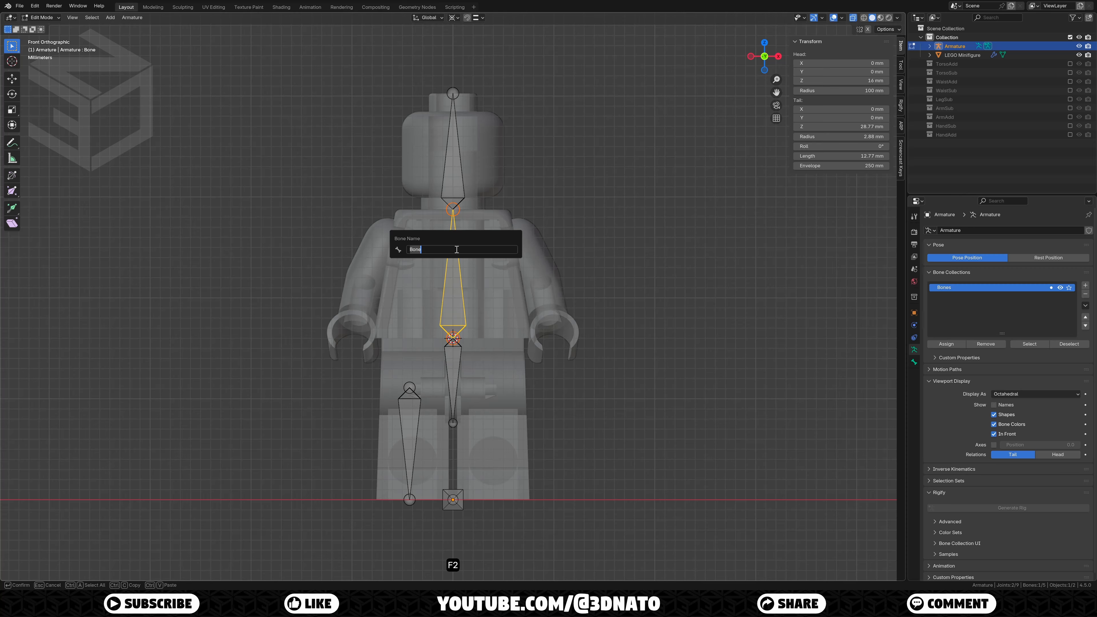
{"action": "type", "text": "TORSO"}
{"action": "key", "text": "Return"}
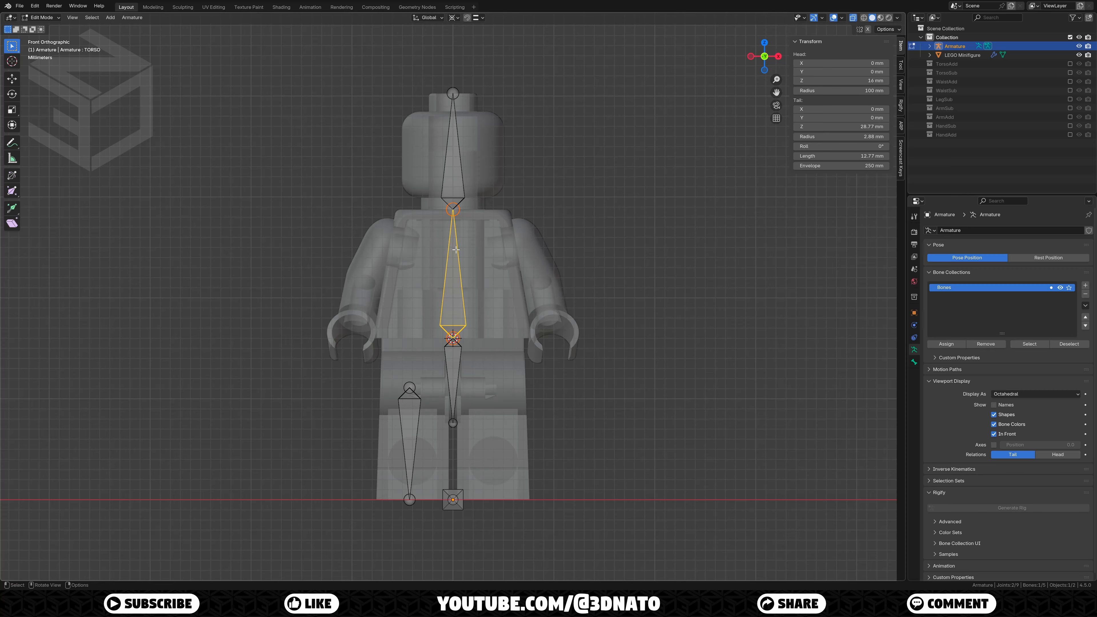
Step: Rename the bone below the torso to HIPS and finish editing the armature
{"action": "left_click", "coordinate": [452, 351]}
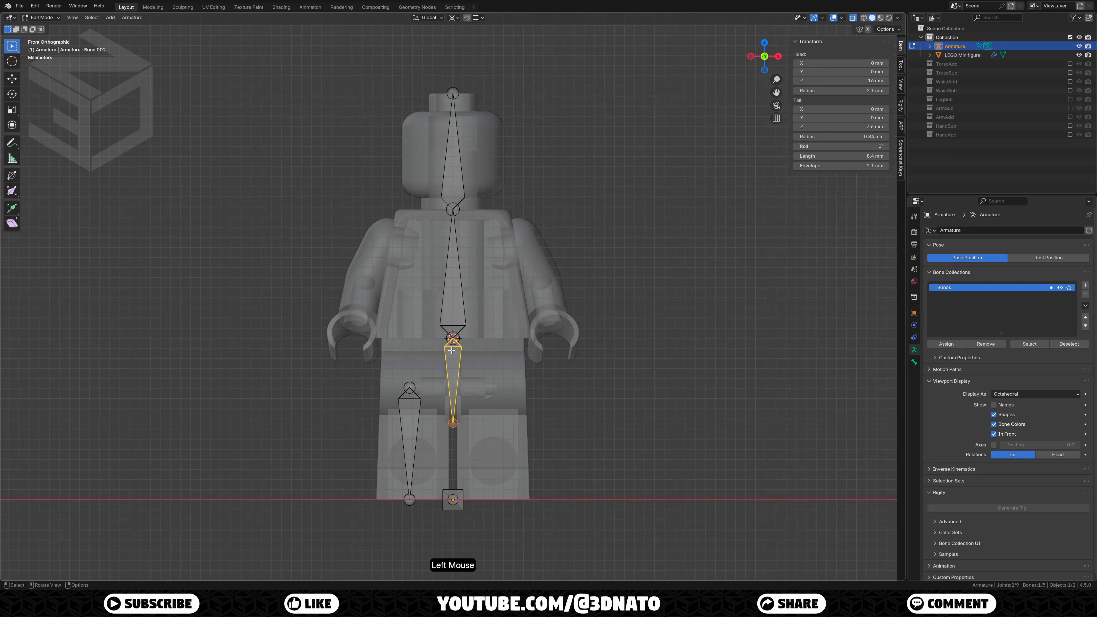
{"action": "key", "text": "F2"}
{"action": "type", "text": "HIPS"}
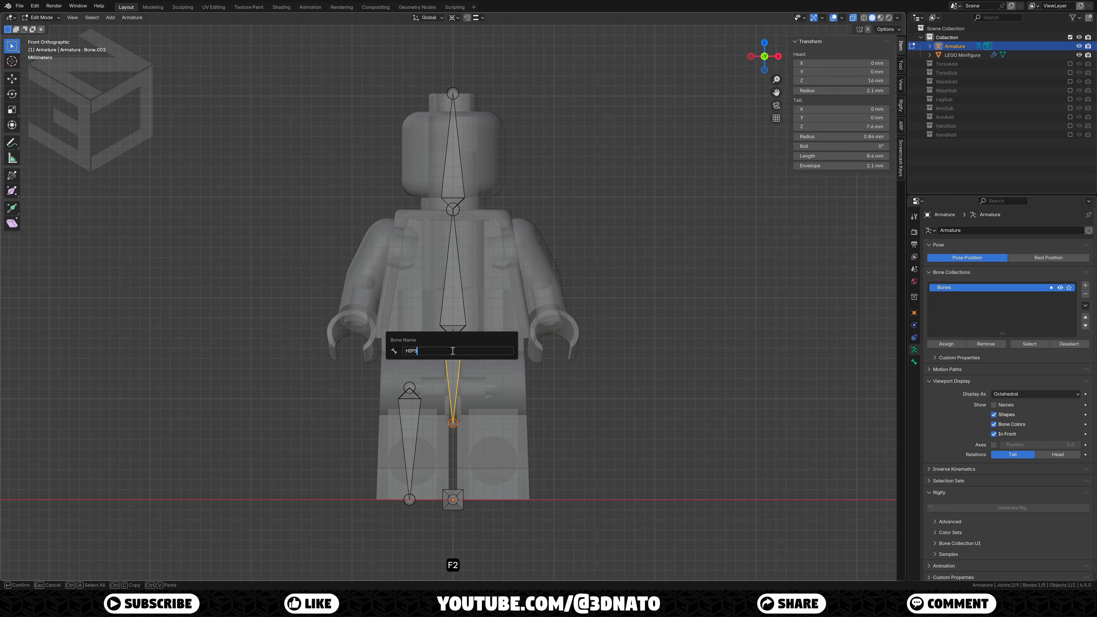
{"action": "key", "text": "Return"}
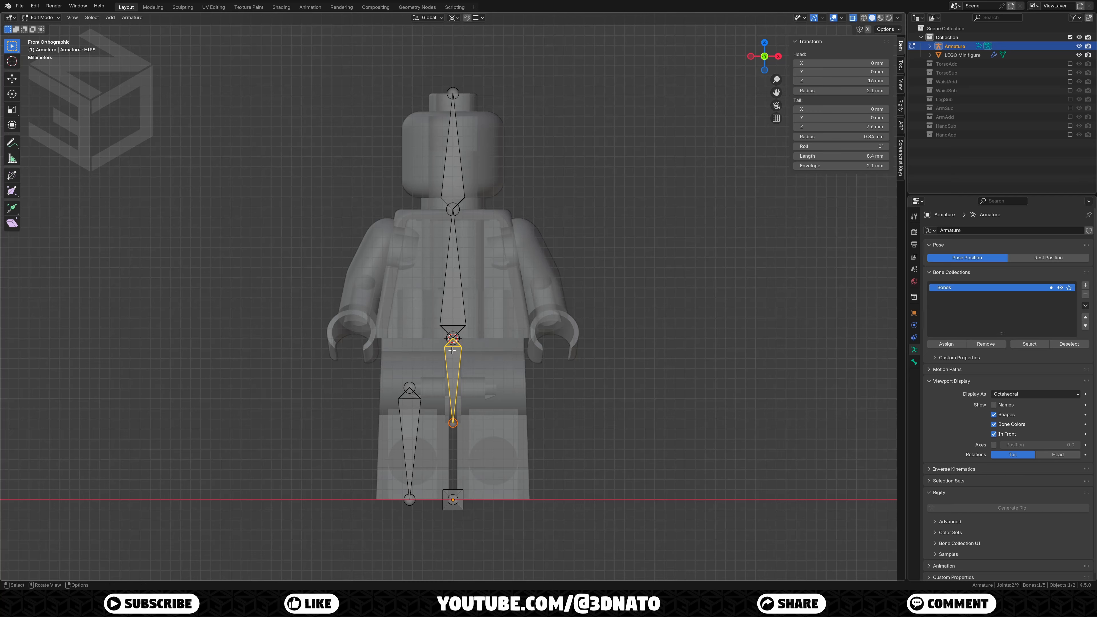
{"action": "key", "text": "Tab"}
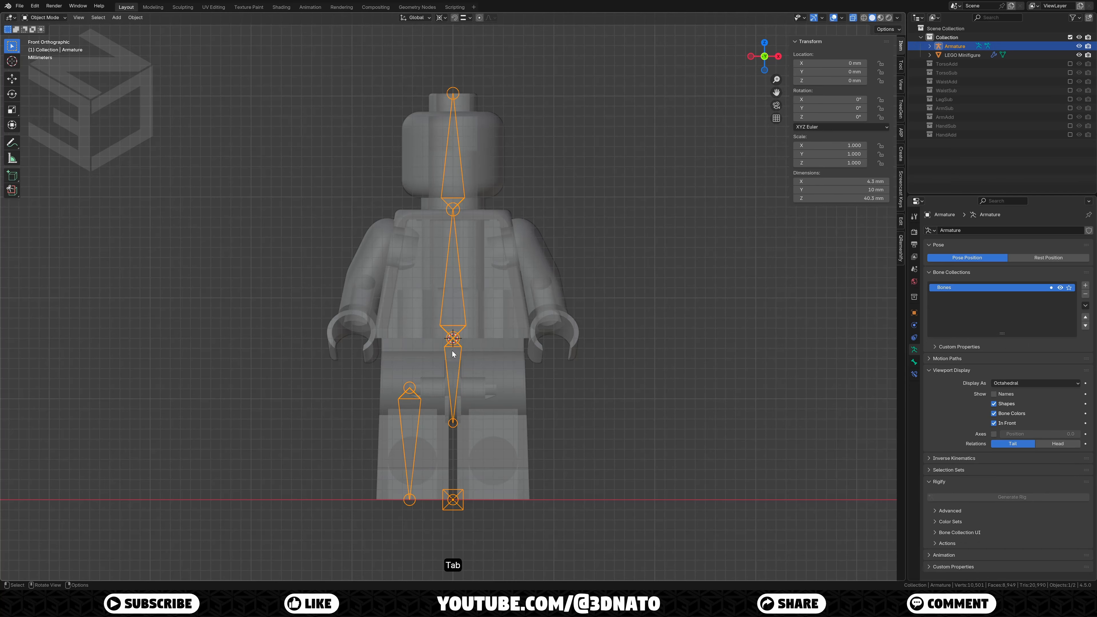
Step: Isolate the linked right arm geometry of the LEGO Minifigure mesh by hiding everything unselected
{"action": "left_click", "coordinate": [377, 237]}
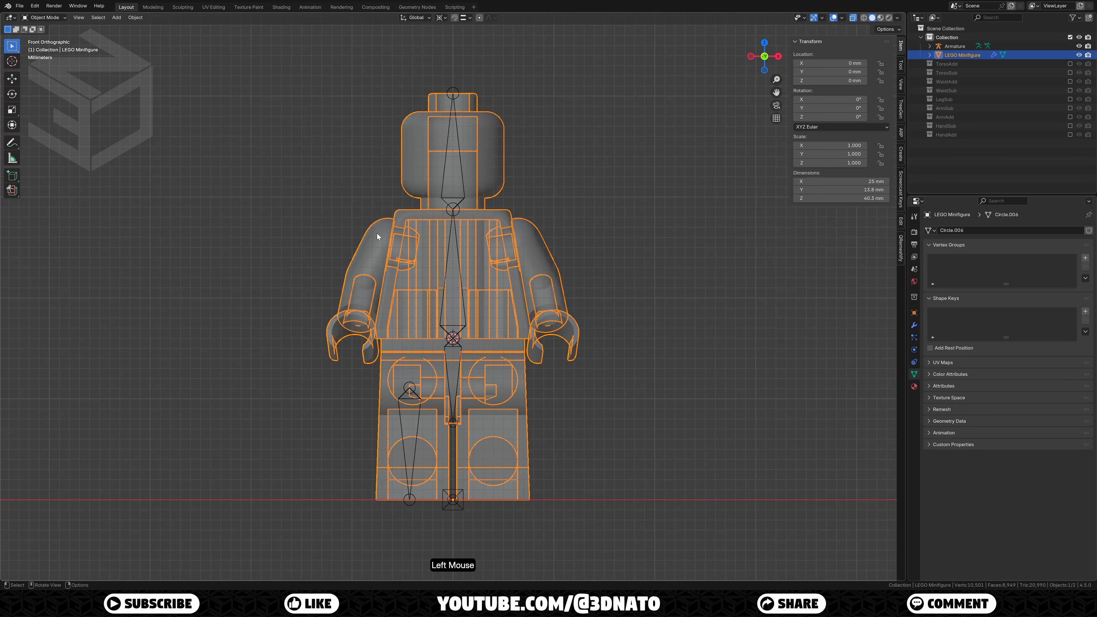
{"action": "key", "text": "Tab"}
{"action": "left_click", "coordinate": [377, 234]}
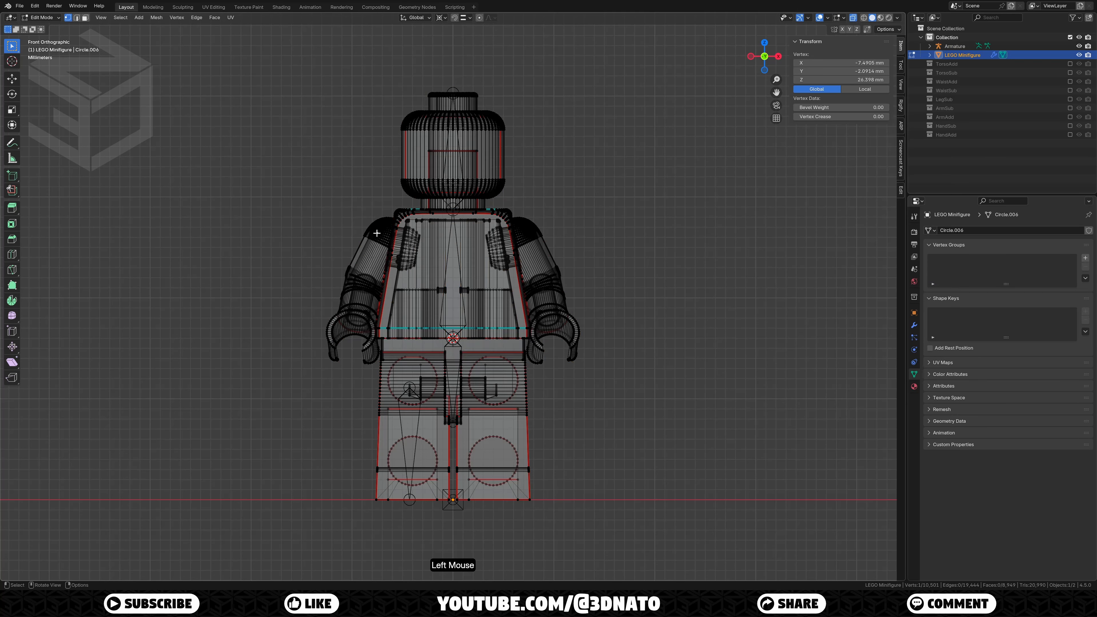
{"action": "key", "text": "l"}
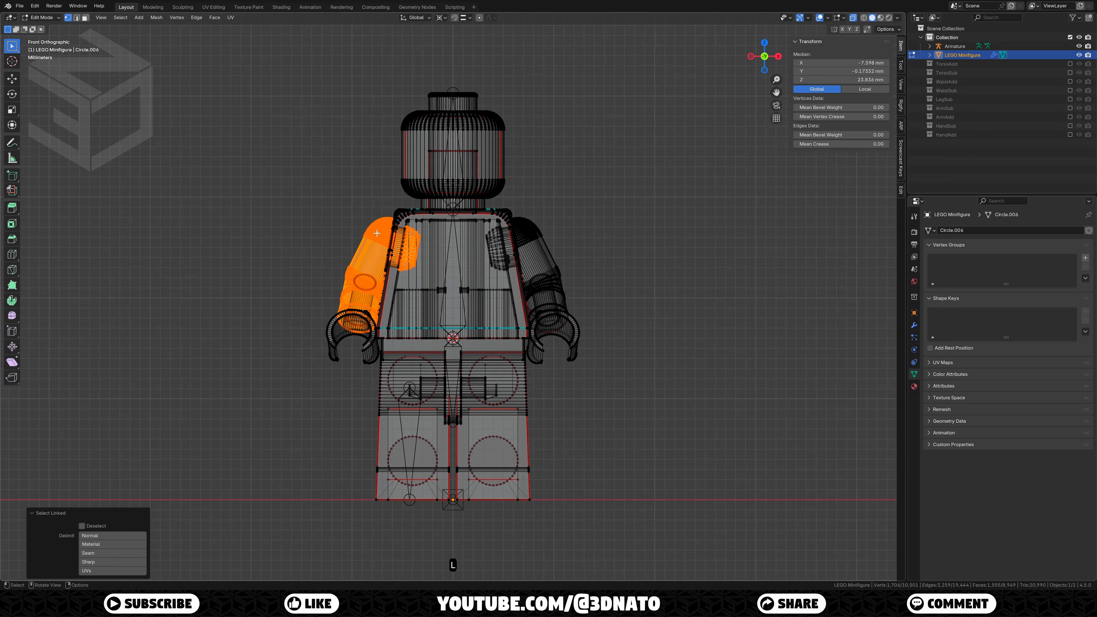
{"action": "key", "text": "shift+h"}
Step: Select the edge loop at the base of the right arm's shoulder peg and snap the 3D cursor to its centre
{"action": "key", "text": "KP_Decimal"}
{"action": "middle_click_drag", "start_coordinate": [423, 227], "coordinate": [483, 216]}
{"action": "left_click", "coordinate": [465, 218], "text": "alt"}
{"action": "left_click_drag", "start_coordinate": [624, 242], "coordinate": [557, 189], "text": "ctrl"}
{"action": "key", "text": "KP_Decimal"}
{"action": "middle_click_drag", "start_coordinate": [557, 190], "coordinate": [580, 191]}
{"action": "key", "text": "shift+s"}
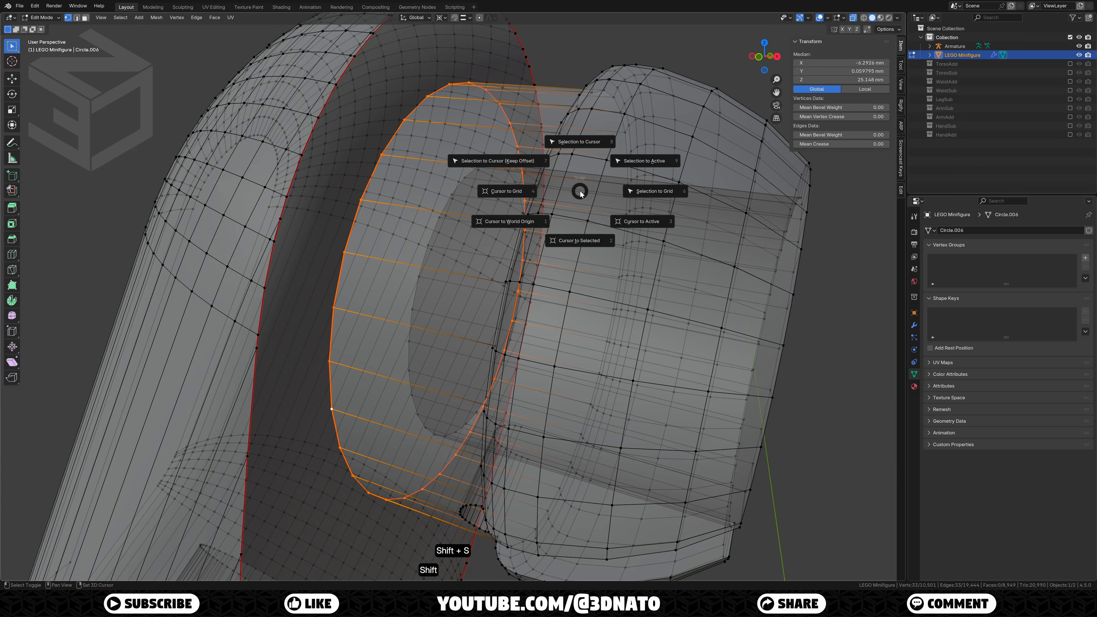
{"action": "left_click", "coordinate": [588, 242]}
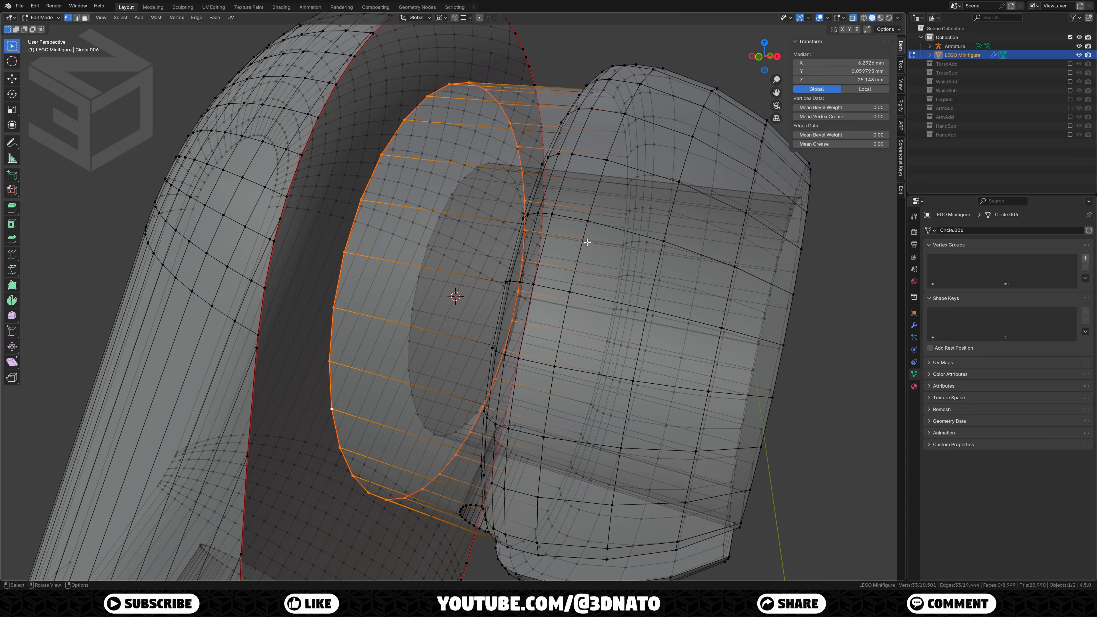
Step: Reveal the hidden minifigure geometry, finish editing the mesh and return to the front view
{"action": "key", "text": "alt+h"}
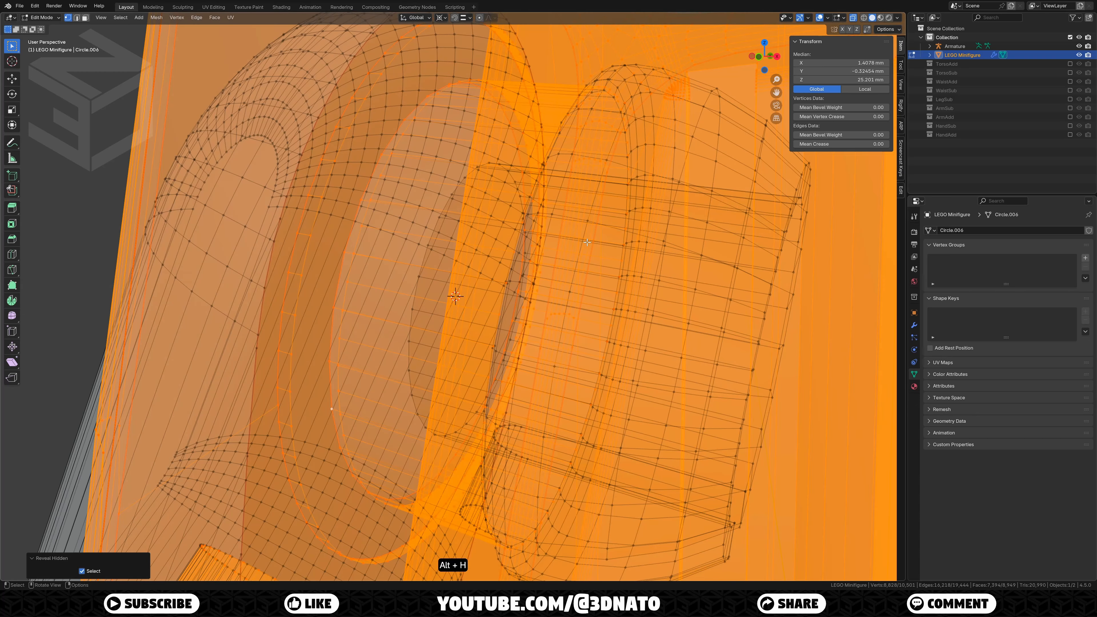
{"action": "key", "text": "KP_1"}
{"action": "key", "text": "Tab"}
{"action": "key", "text": "KP_Decimal"}
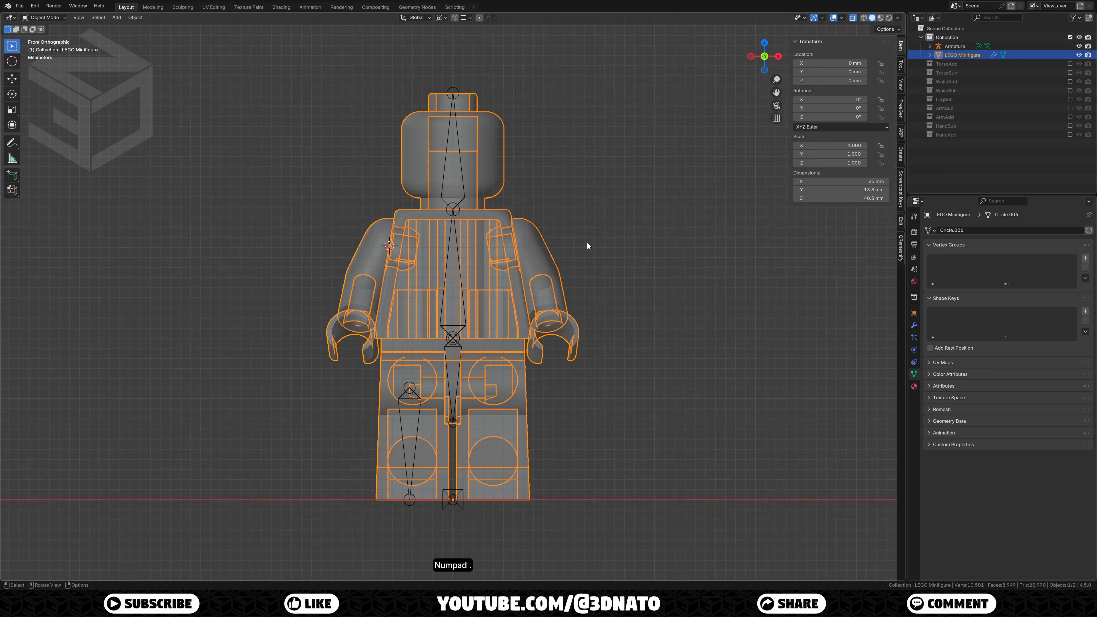
Step: Add a bone to the armature at the 3D cursor on the right shoulder and set its tail Z to 17 mm
{"action": "left_click", "coordinate": [460, 204]}
{"action": "key", "text": "Tab"}
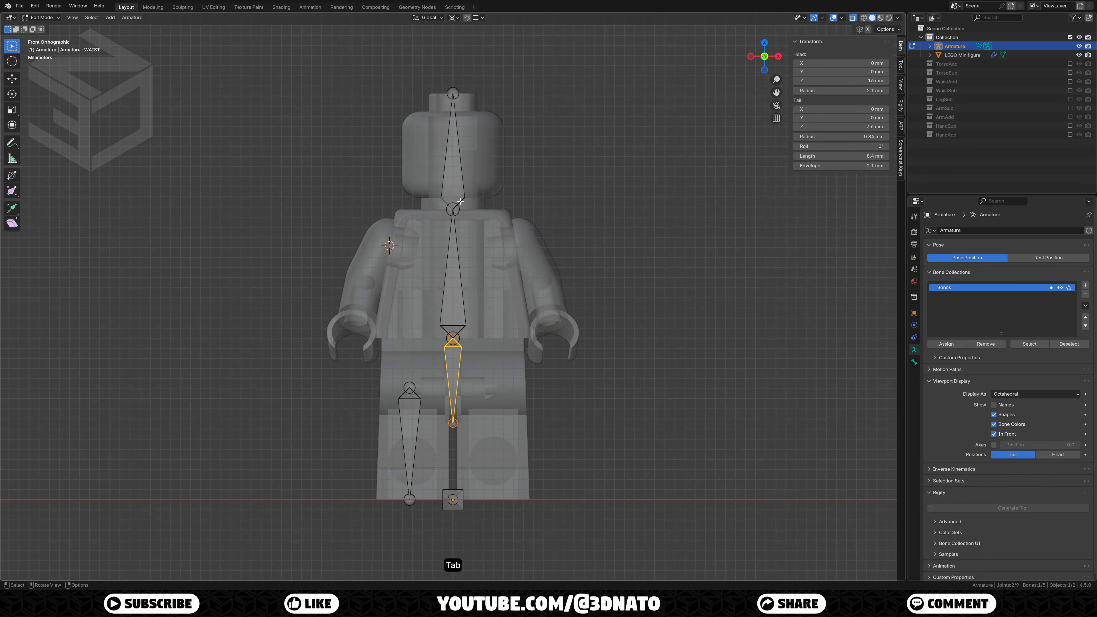
{"action": "key", "text": "shift+a"}
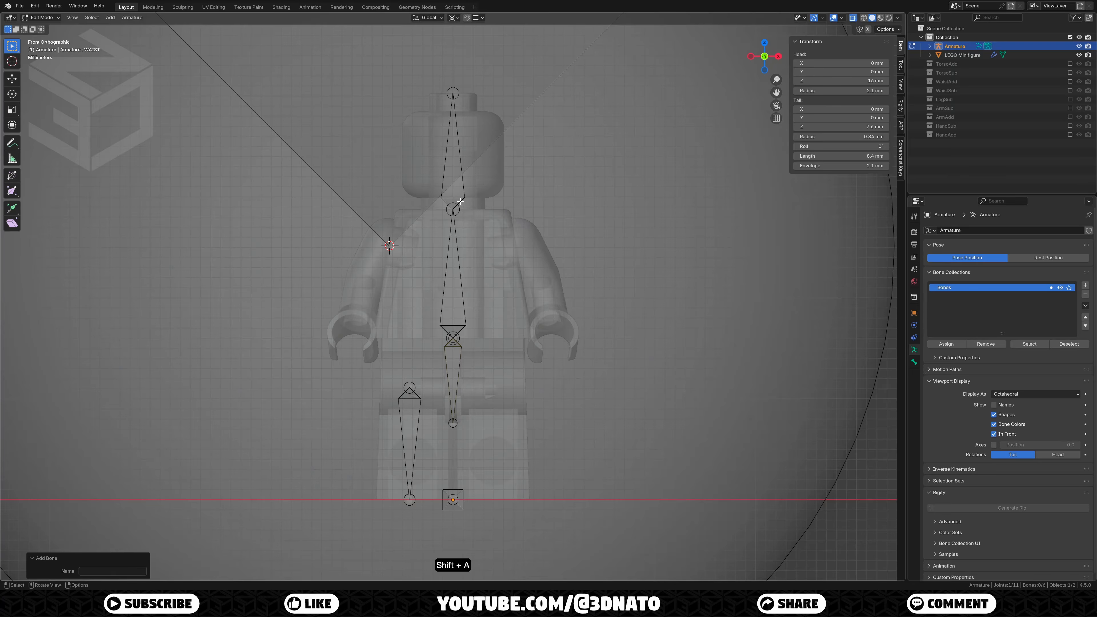
{"action": "left_click", "coordinate": [593, 173]}
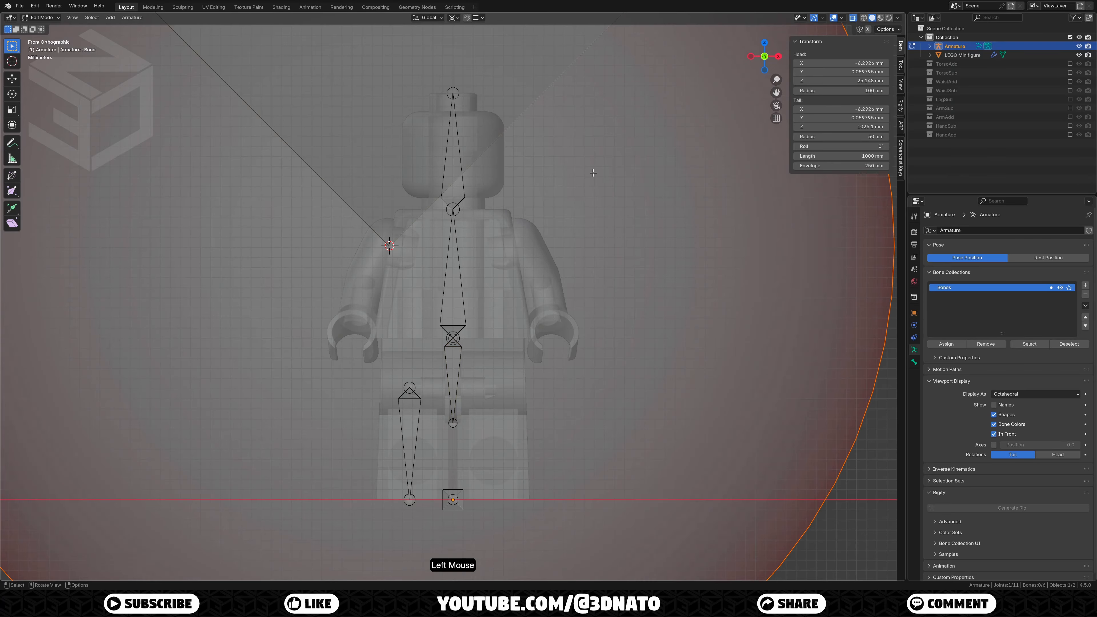
{"action": "left_click", "coordinate": [823, 127]}
{"action": "type", "text": "17"}
{"action": "key", "text": "Return"}
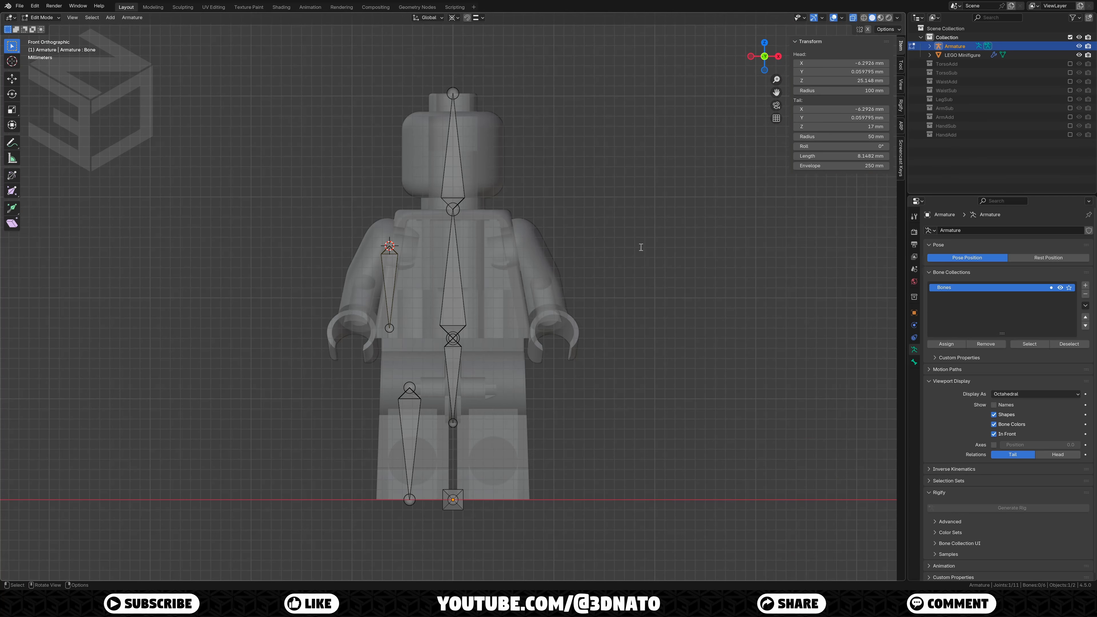
Step: Rename the new right arm bone to ARM.R
{"action": "key", "text": "F2"}
{"action": "type", "text": "ARM.R"}
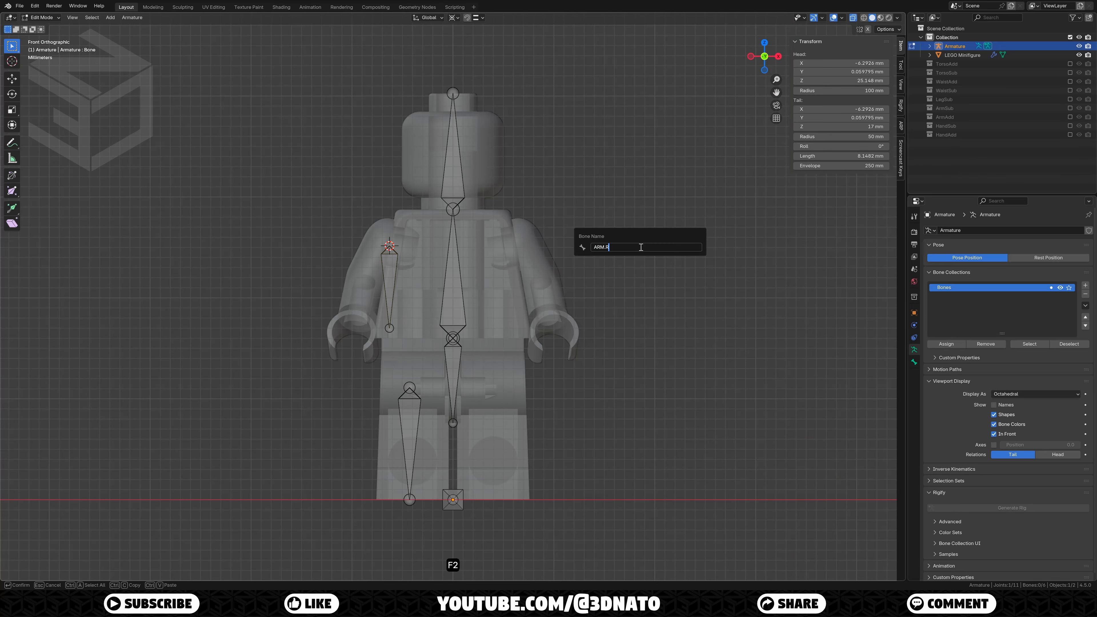
{"action": "key", "text": "Return"}
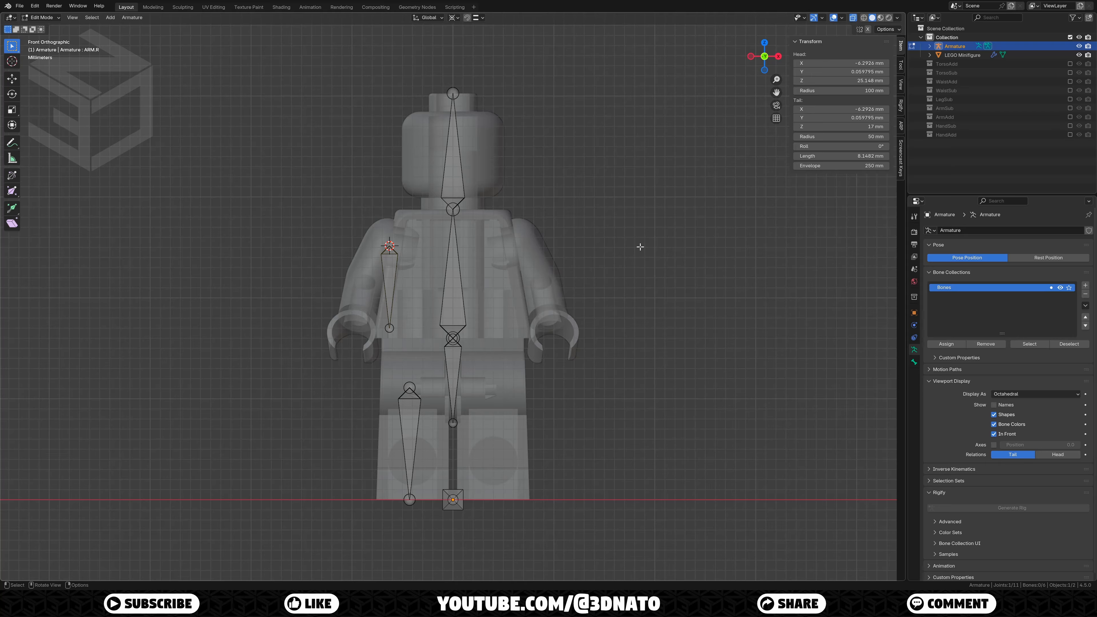
Step: Rotate the tail of the ARM.R bone by 9.85° in the front view
{"action": "left_click", "coordinate": [390, 328]}
{"action": "type", "text": "r"}
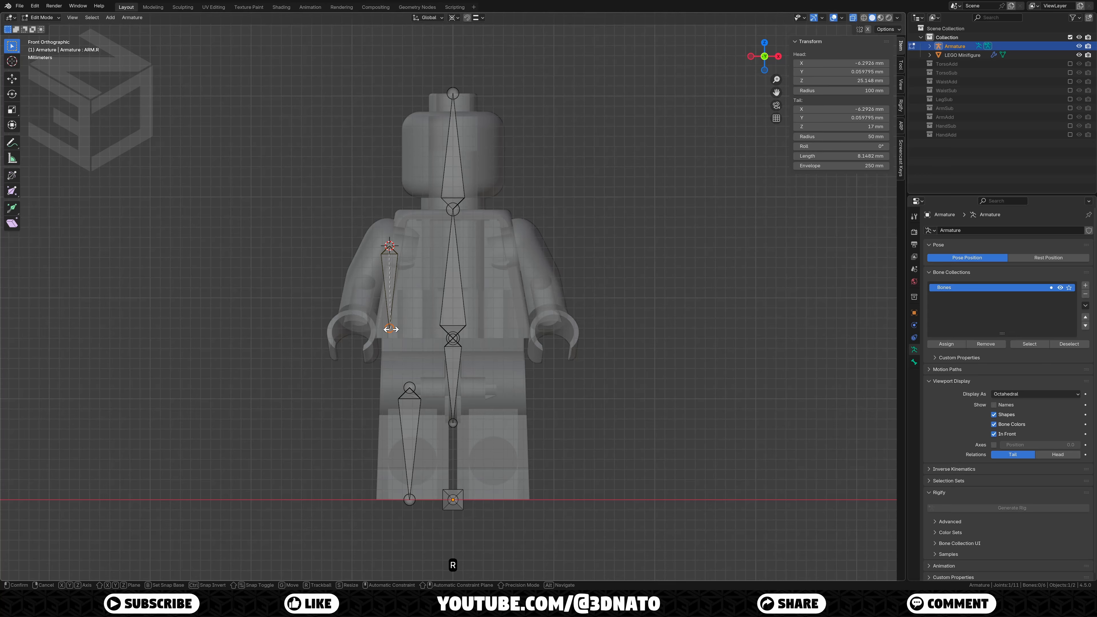
{"action": "type", "text": "9.85"}
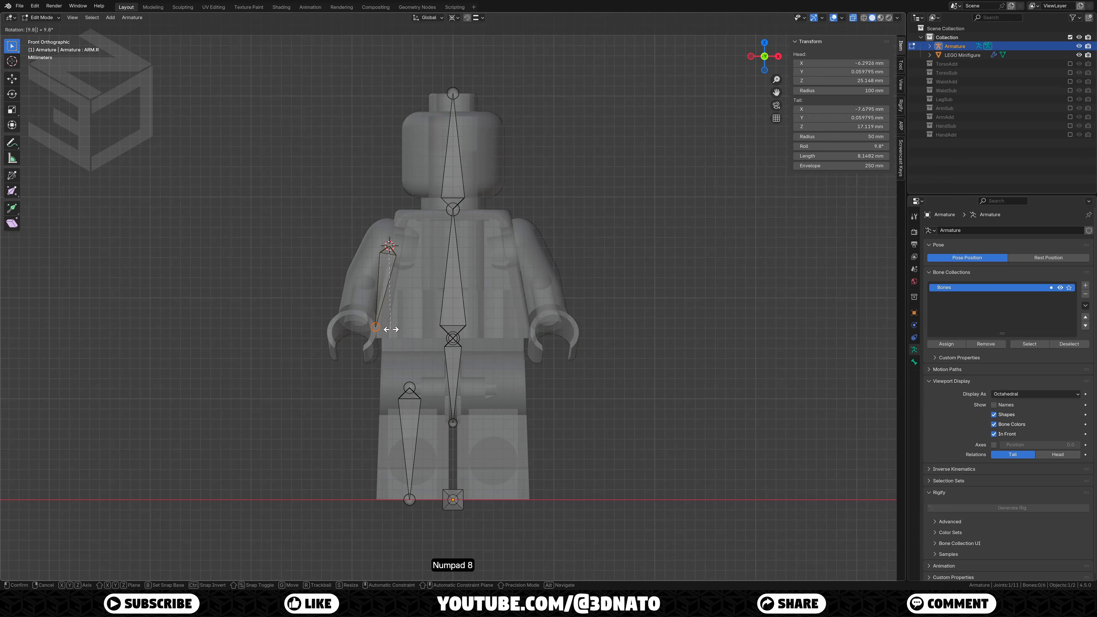
{"action": "key", "text": "KP_Enter"}
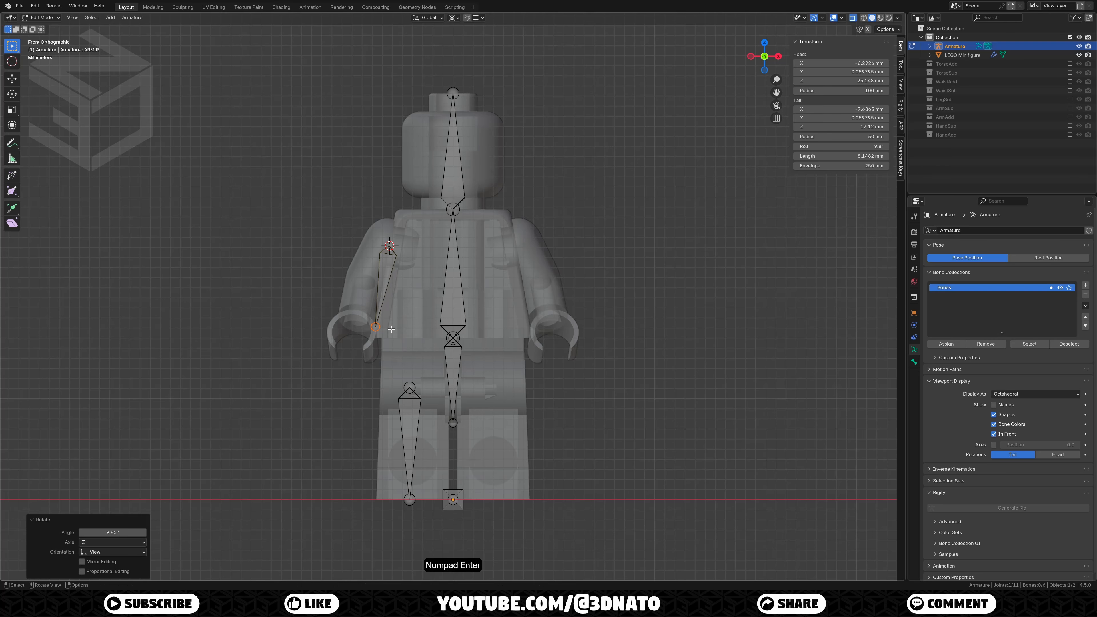
Step: Edit the LEGO Minifigure mesh, select the linked geometry of the right hand and hide everything else
{"action": "key", "text": "Tab"}
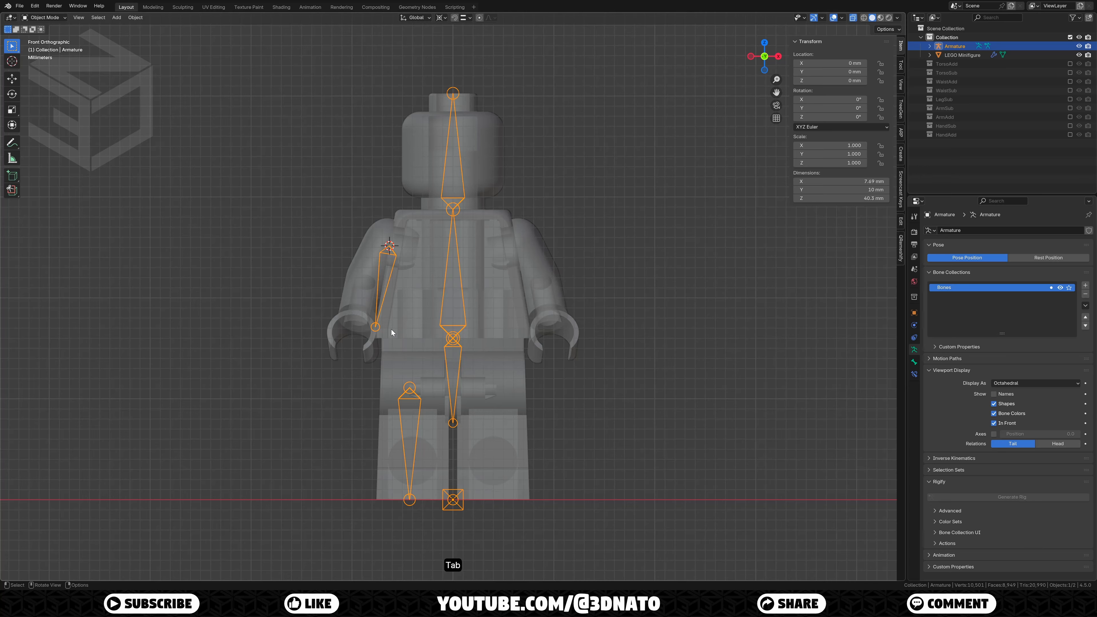
{"action": "left_click", "coordinate": [391, 330]}
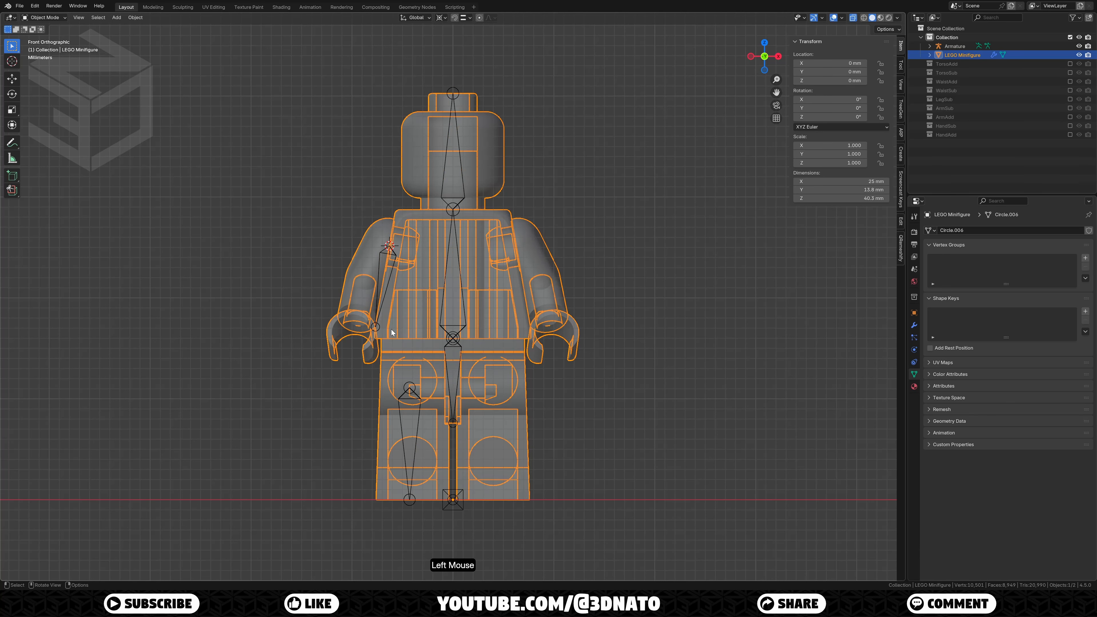
{"action": "key", "text": "Tab"}
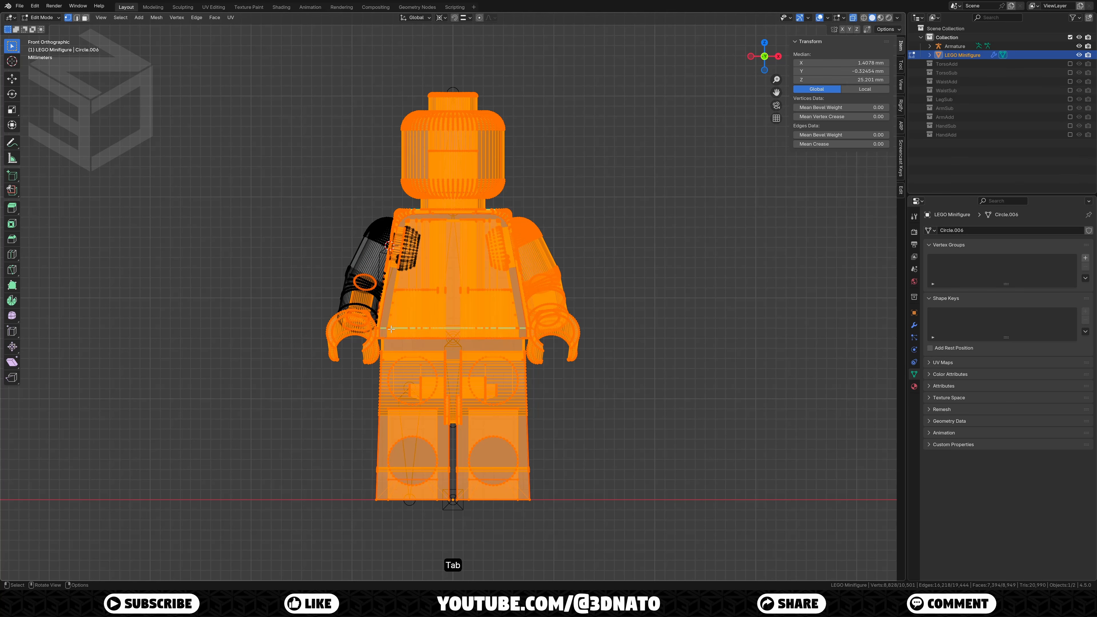
{"action": "left_click", "coordinate": [331, 328]}
{"action": "key", "text": "l"}
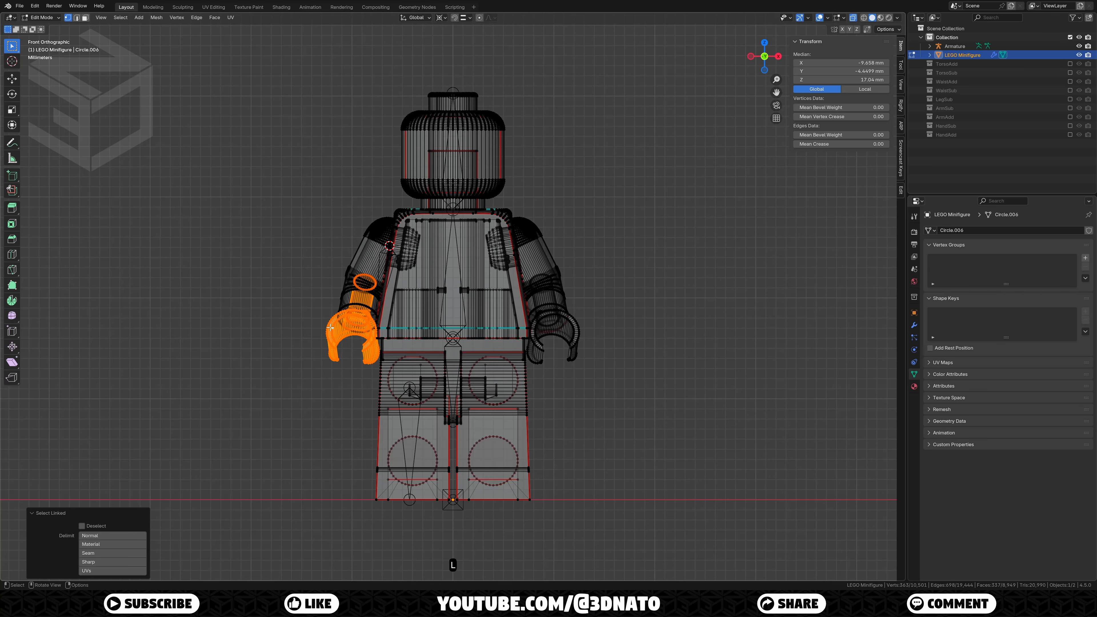
{"action": "key", "text": "shift+h"}
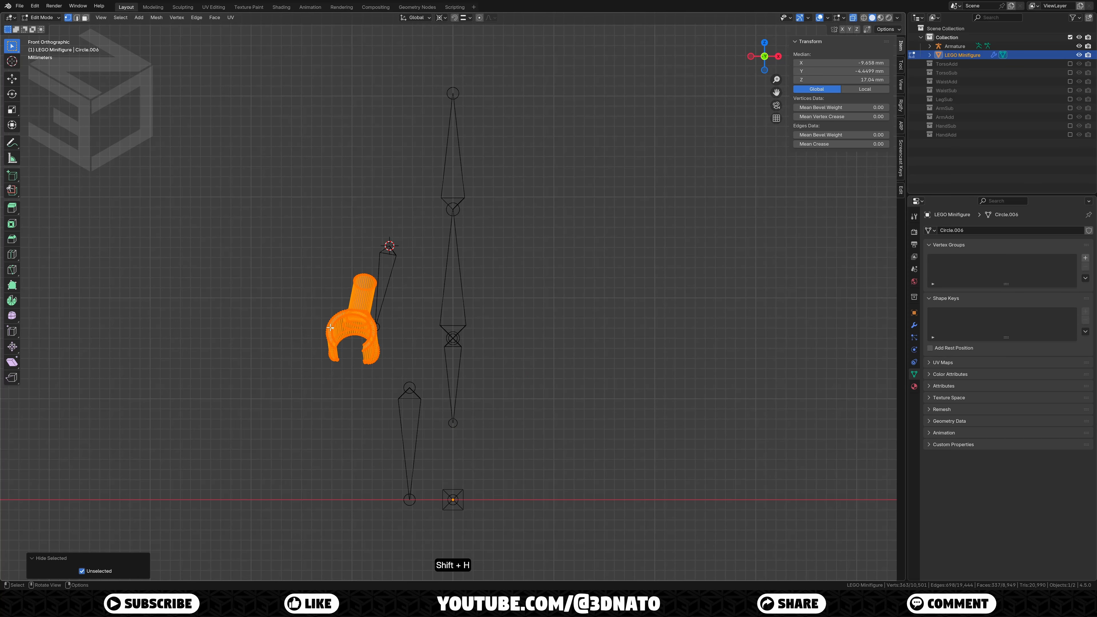
Step: Select the edge loop at the upper end of the right hand's peg and snap the 3D cursor to it
{"action": "left_click", "coordinate": [370, 273], "text": "alt"}
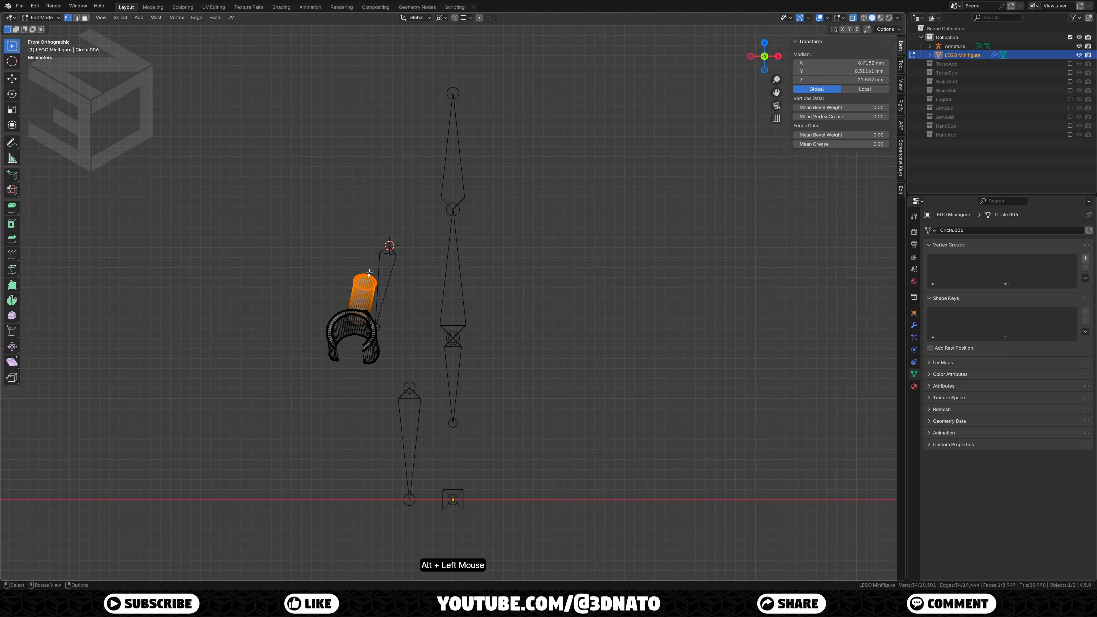
{"action": "key", "text": "shift+s"}
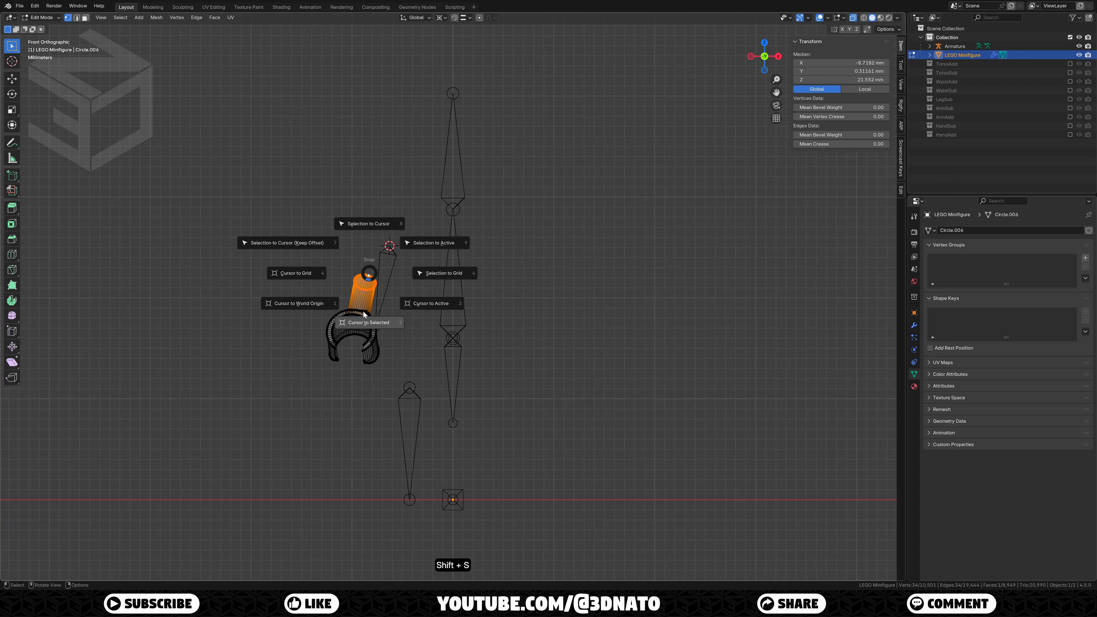
{"action": "left_click", "coordinate": [364, 324]}
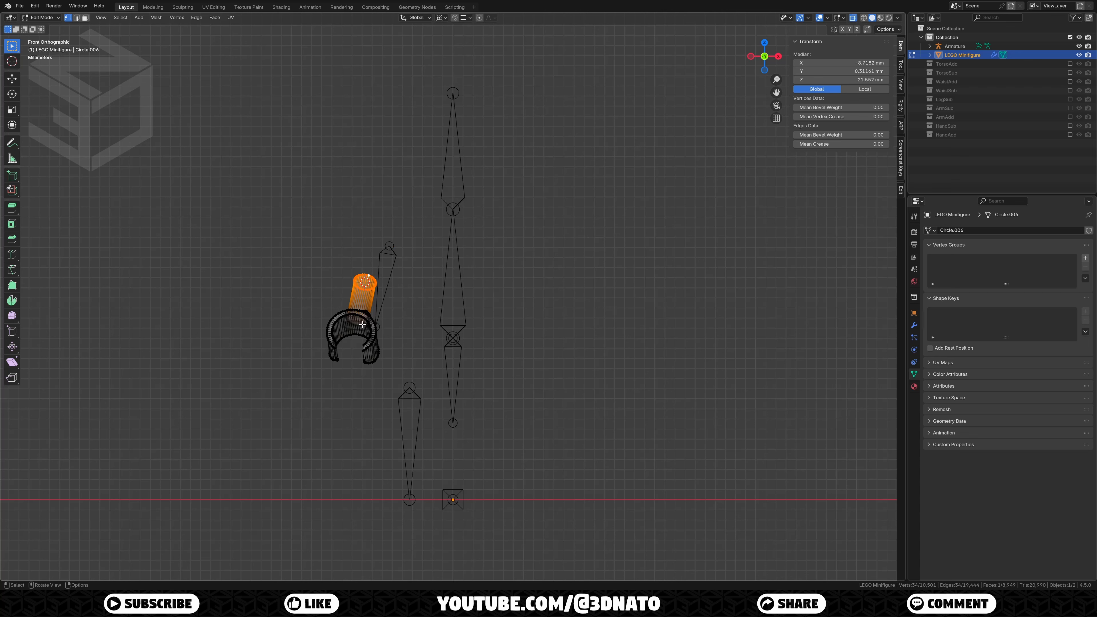
Step: Add a new bone to the armature at the 3D cursor inside the right arm
{"action": "key", "text": "Tab"}
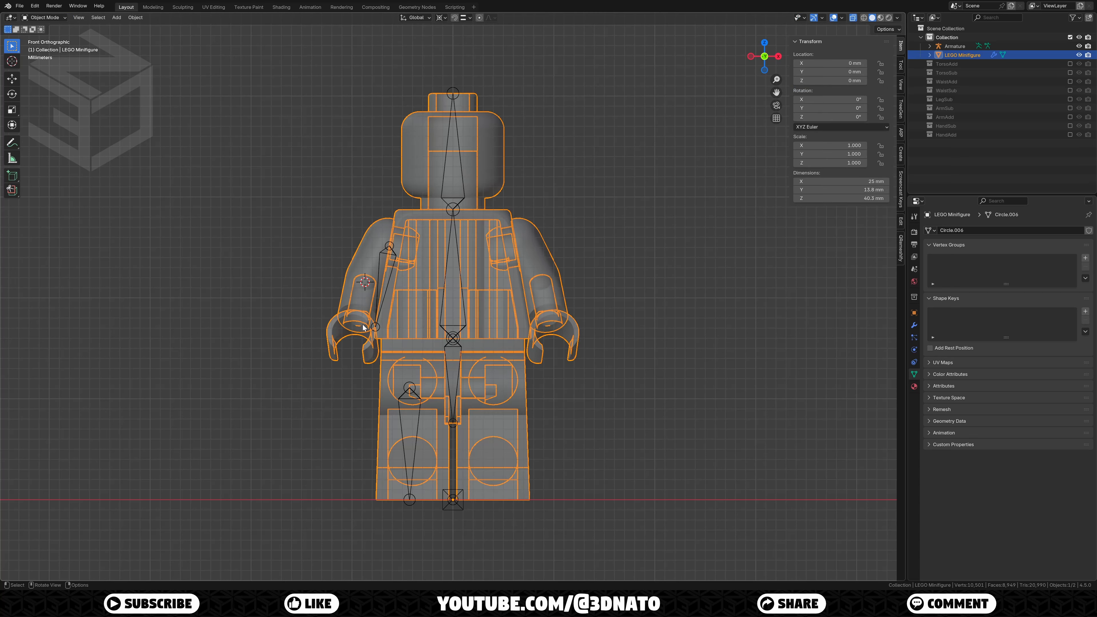
{"action": "left_click", "coordinate": [381, 268]}
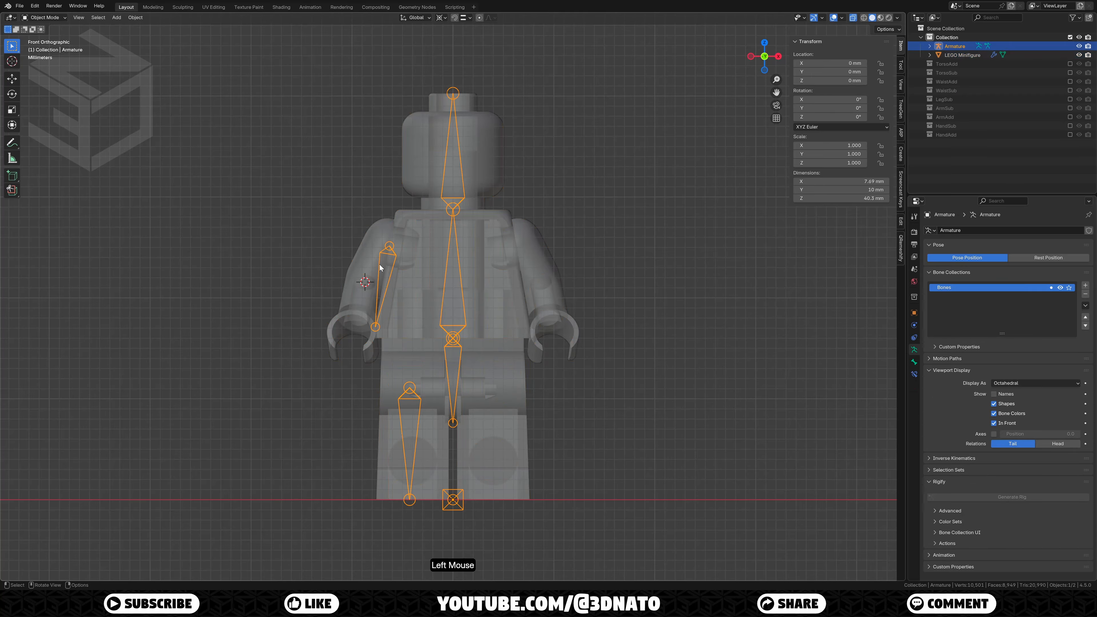
{"action": "key", "text": "Tab"}
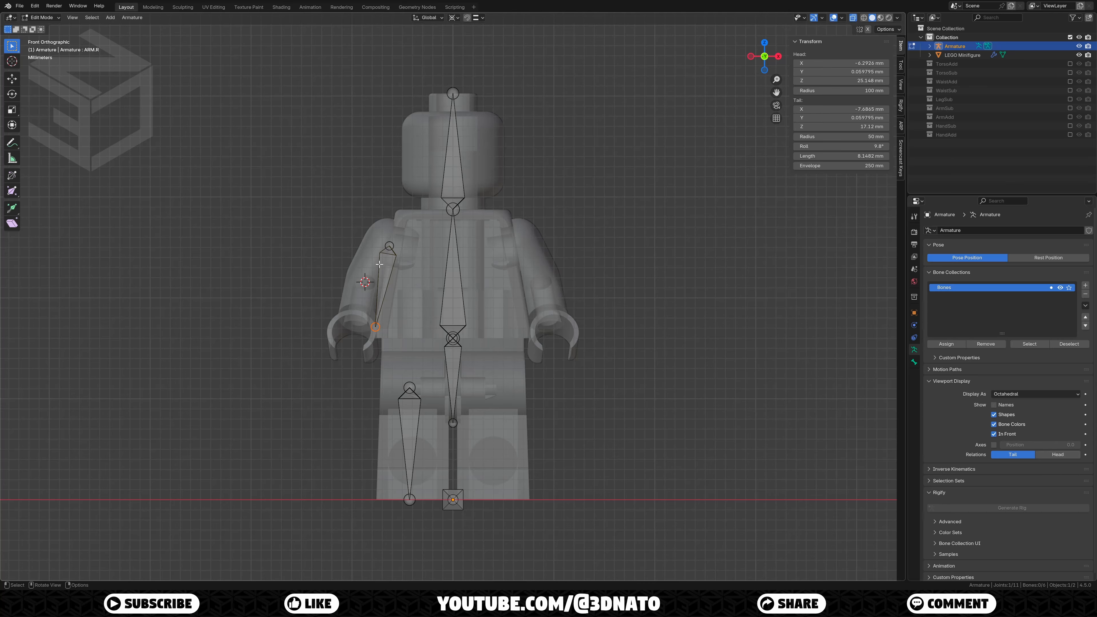
{"action": "key", "text": "shift+a"}
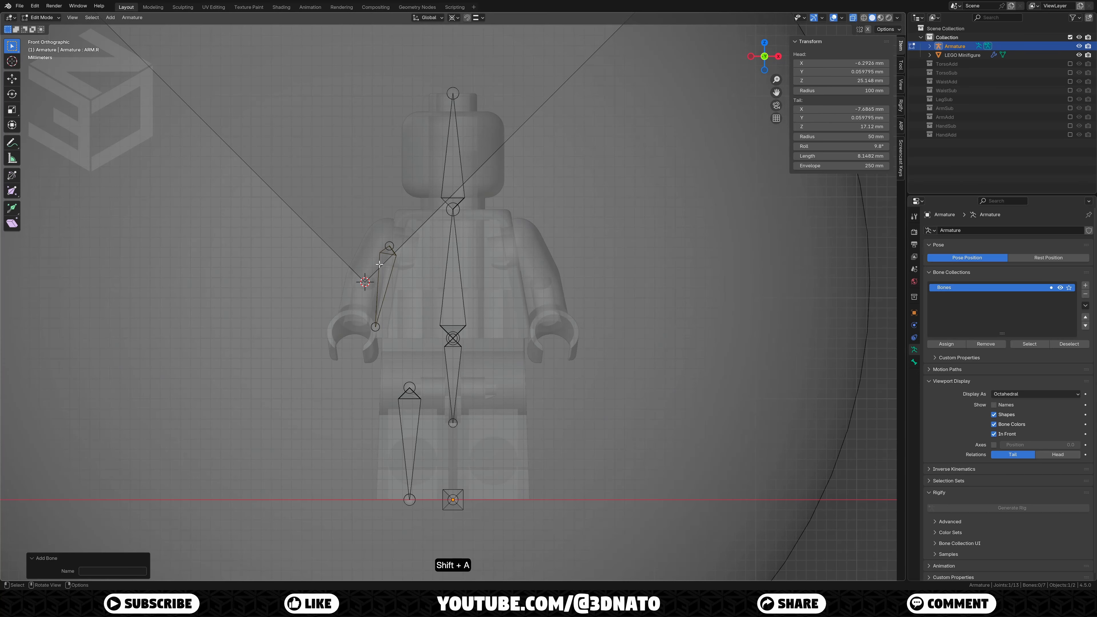
Step: In the minifigure mesh, select the full edge loop where the right hand's peg meets the wrist and snap the 3D cursor to its centre
{"action": "key", "text": "Tab"}
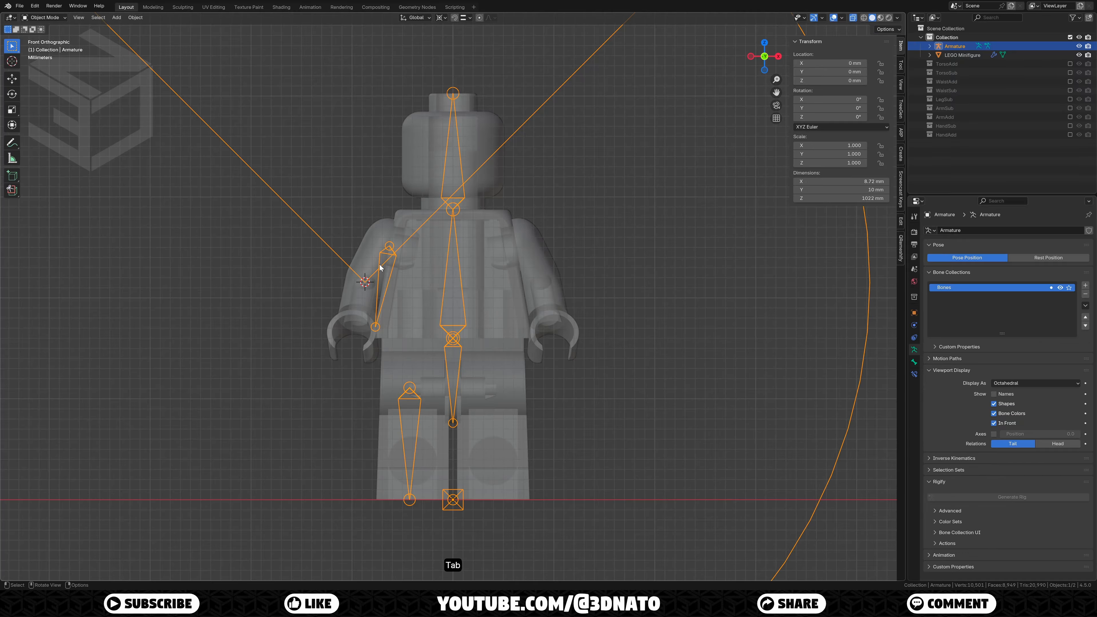
{"action": "left_click", "coordinate": [353, 318]}
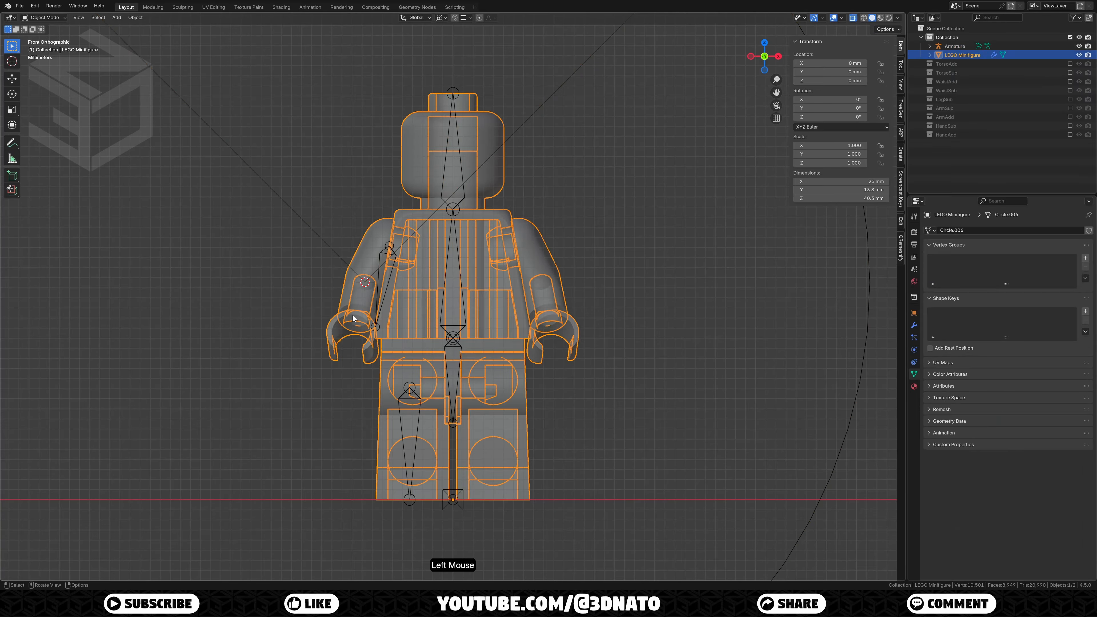
{"action": "key", "text": "Tab"}
{"action": "middle_click_drag", "start_coordinate": [353, 318], "coordinate": [471, 233]}
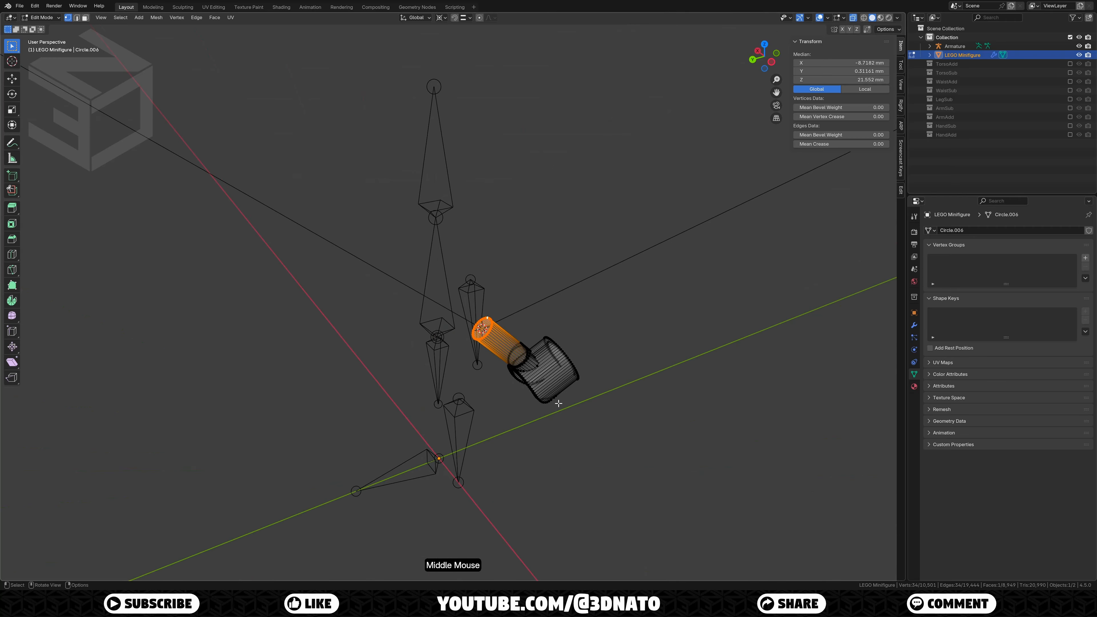
{"action": "scroll", "coordinate": [471, 233], "scroll_direction": "up", "scroll_amount": 5, "text": "ctrl"}
{"action": "scroll", "coordinate": [471, 233], "scroll_direction": "up", "scroll_amount": 3, "text": "ctrl"}
{"action": "left_click", "coordinate": [459, 221], "text": "alt"}
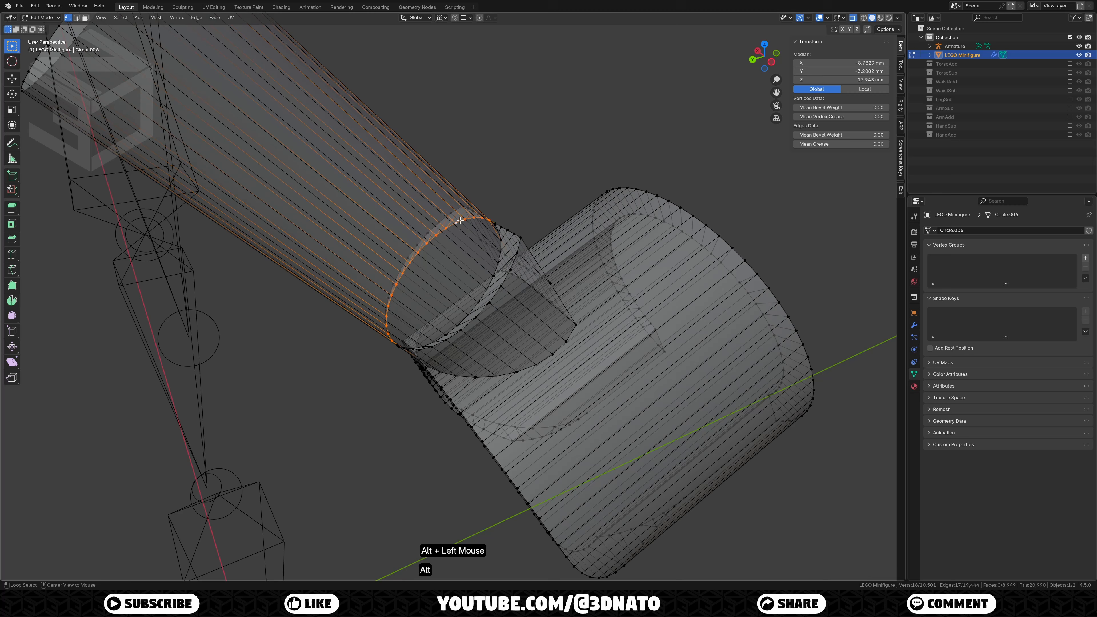
{"action": "left_click", "coordinate": [499, 255], "text": "alt+shift"}
{"action": "key", "text": "shift+s"}
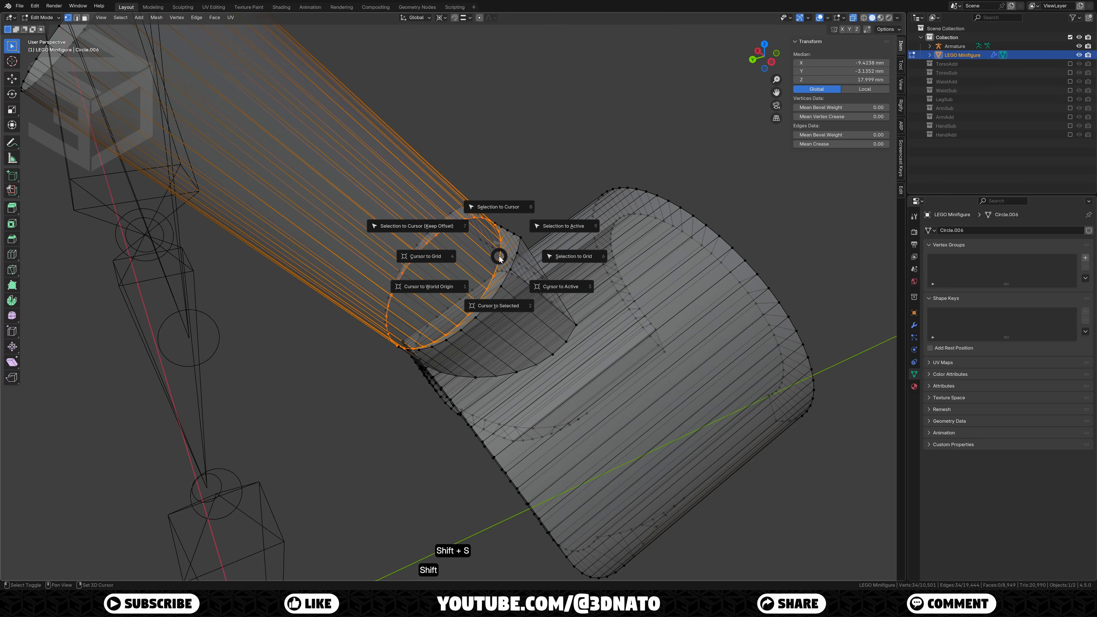
{"action": "left_click", "coordinate": [499, 306]}
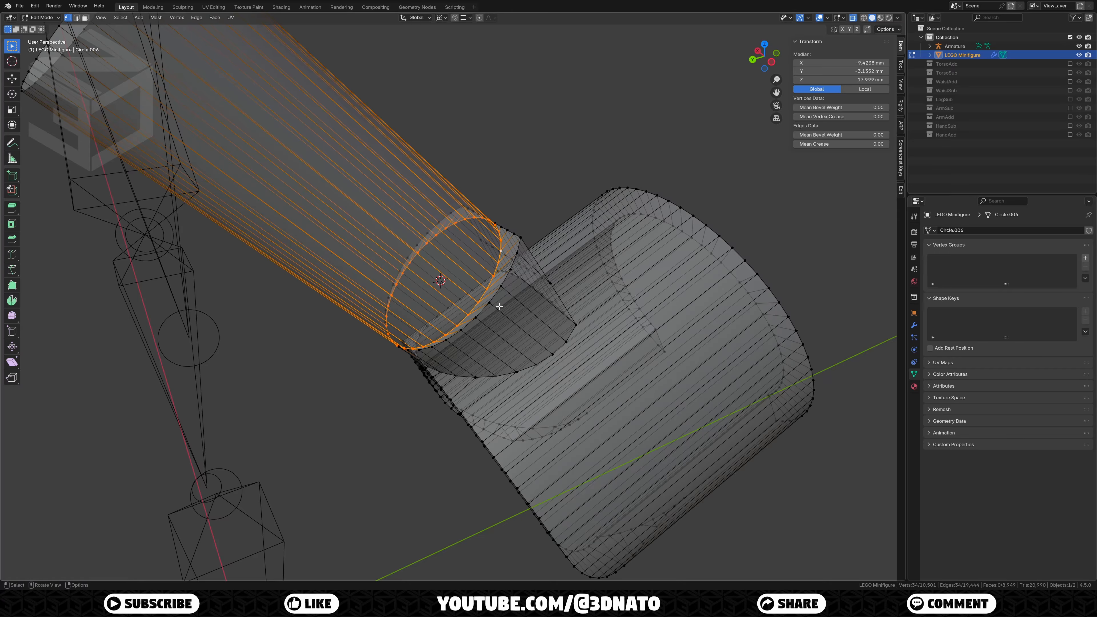
Step: Reveal the hidden geometry, finish editing the mesh and frame the whole minifigure in the front view
{"action": "key", "text": "alt+h"}
{"action": "key", "text": "KP_1"}
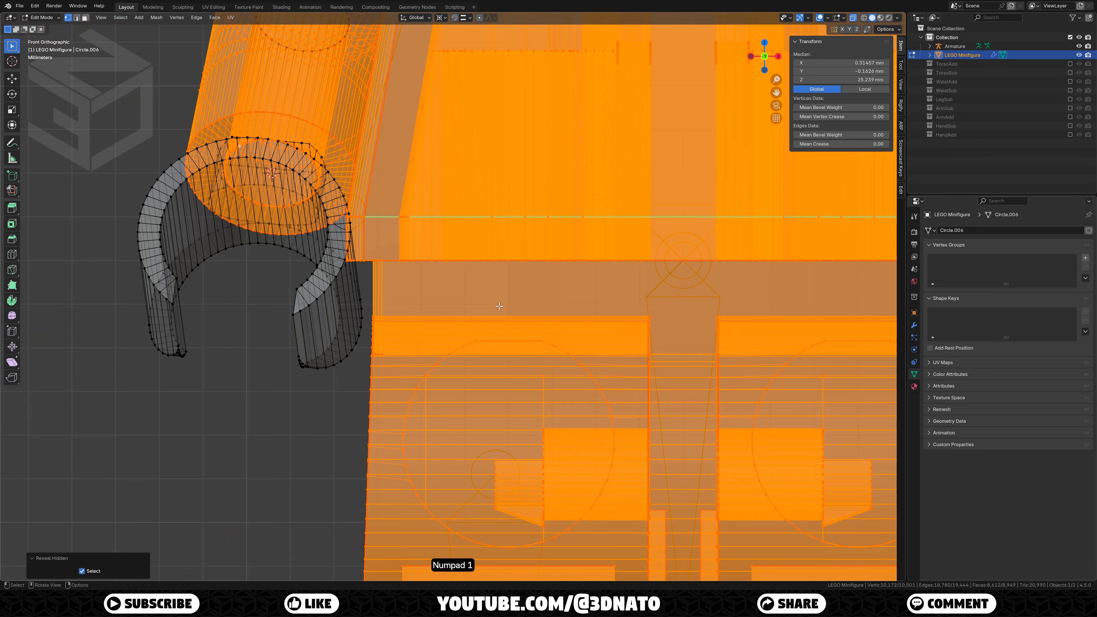
{"action": "key", "text": "Tab"}
{"action": "key", "text": "KP_Decimal"}
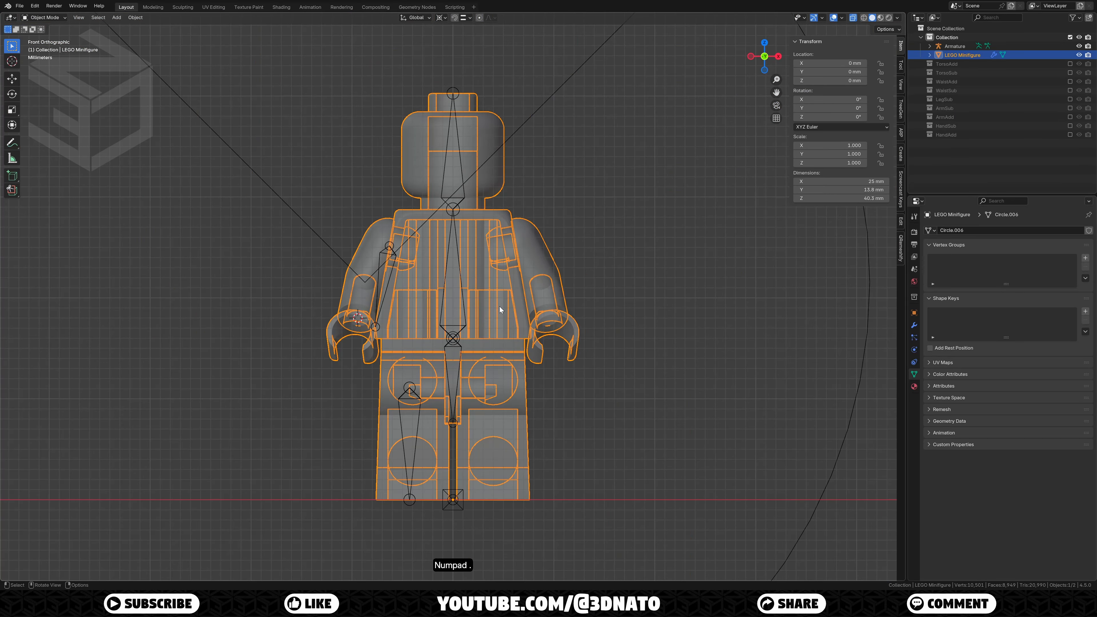
Step: Snap the tail of the oversized new armature bone to the 3D cursor at the right wrist
{"action": "left_click", "coordinate": [535, 113]}
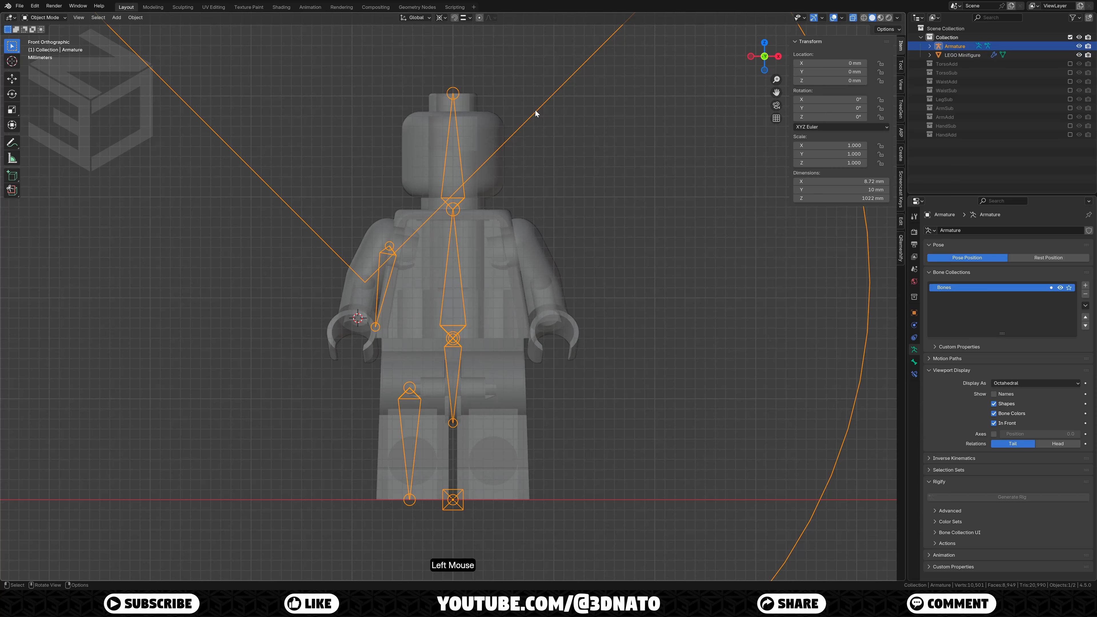
{"action": "key", "text": "Tab"}
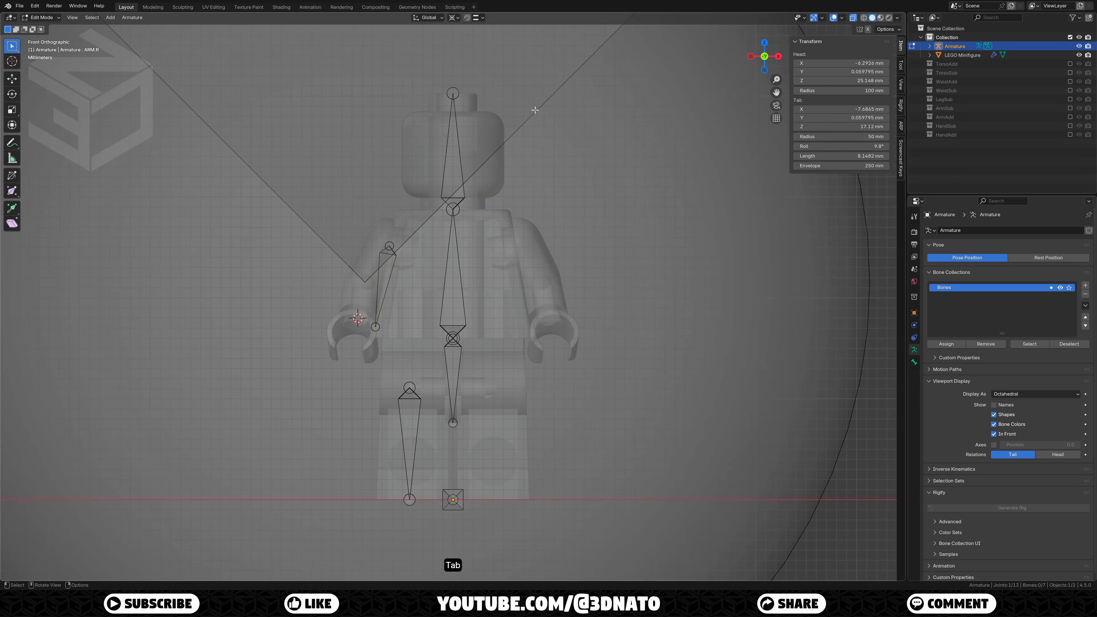
{"action": "key", "text": "shift+s"}
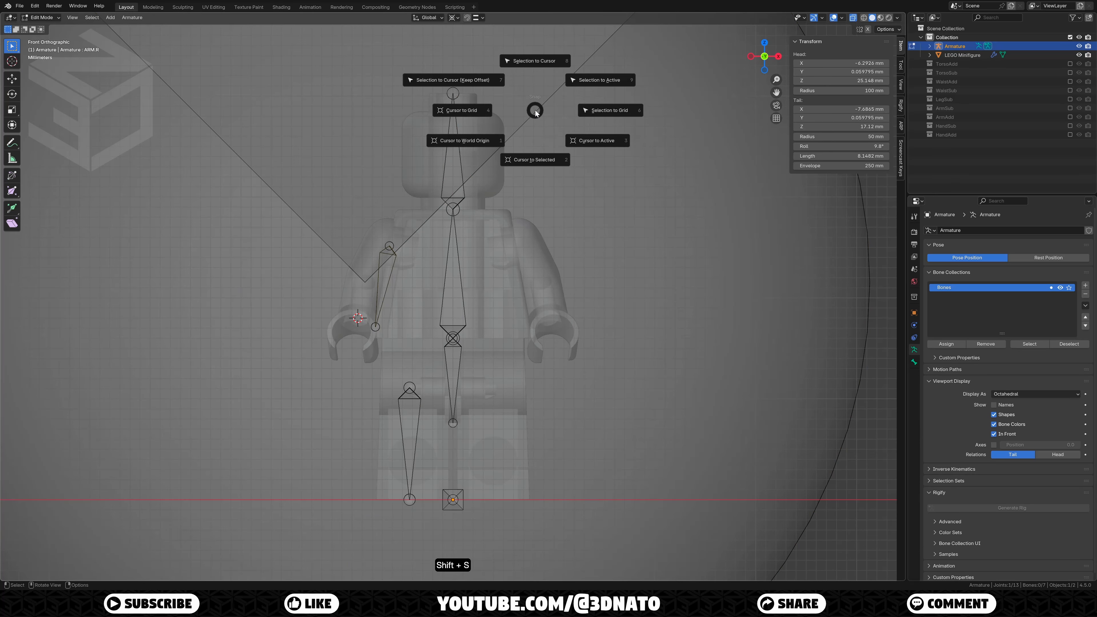
{"action": "left_click", "coordinate": [537, 65]}
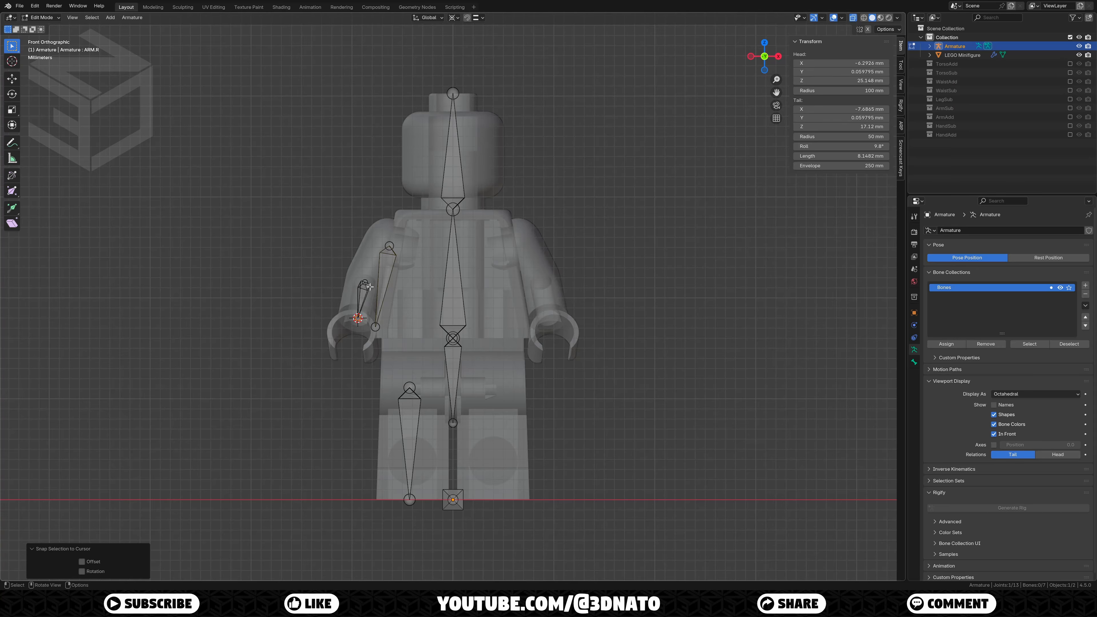
Step: Recalculate the right hand bone's roll to the Global +Y Axis and rename the bone to HAND.R
{"action": "left_click", "coordinate": [365, 297]}
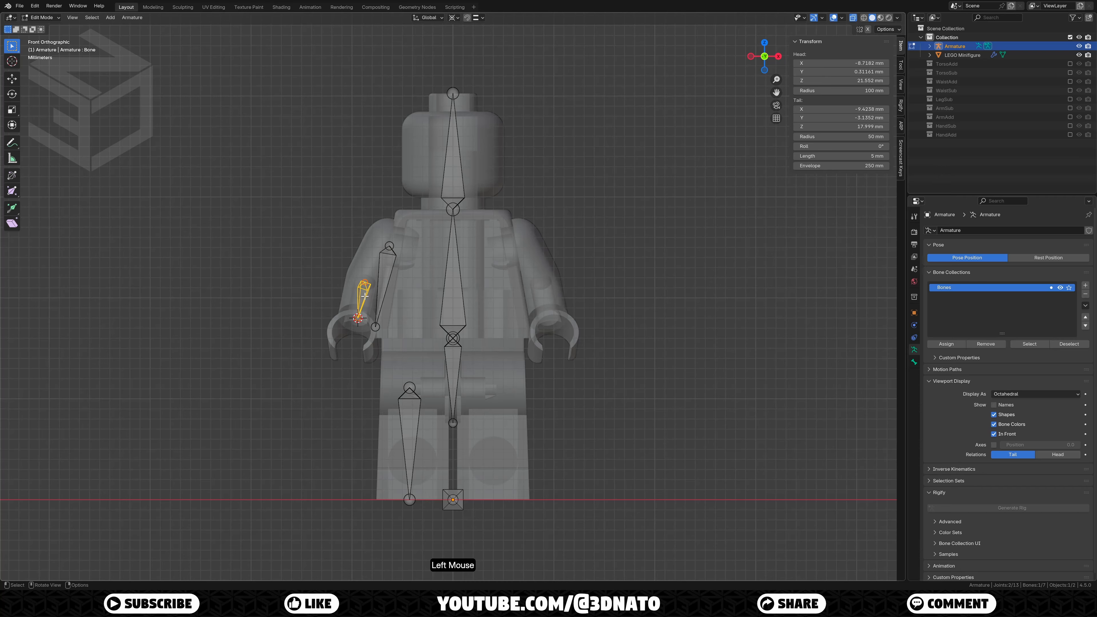
{"action": "key", "text": "shift+n"}
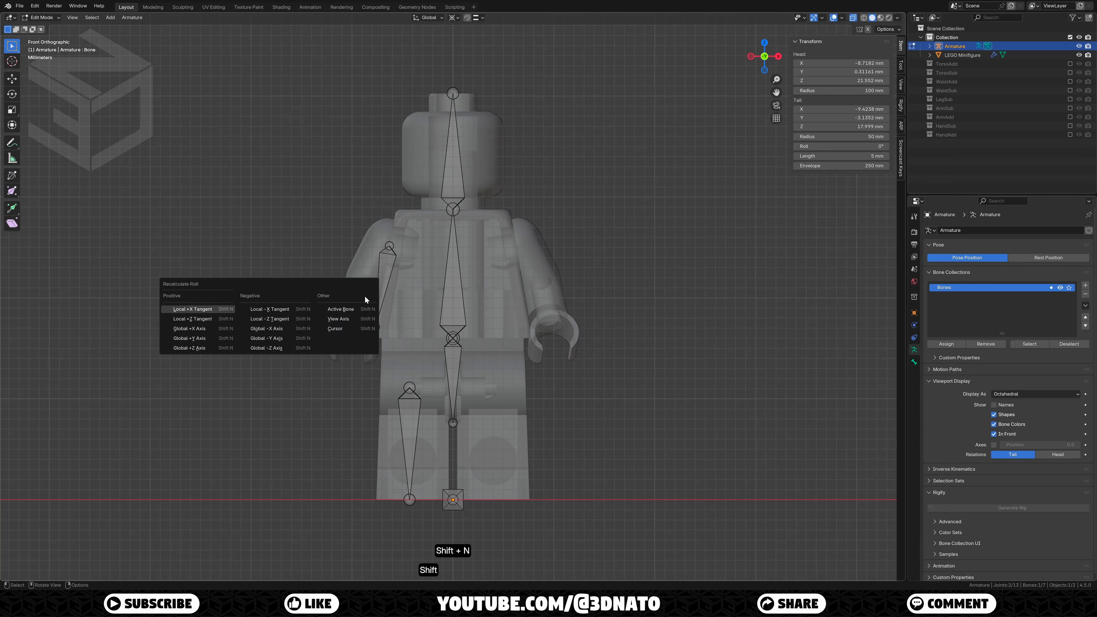
{"action": "left_click", "coordinate": [209, 340]}
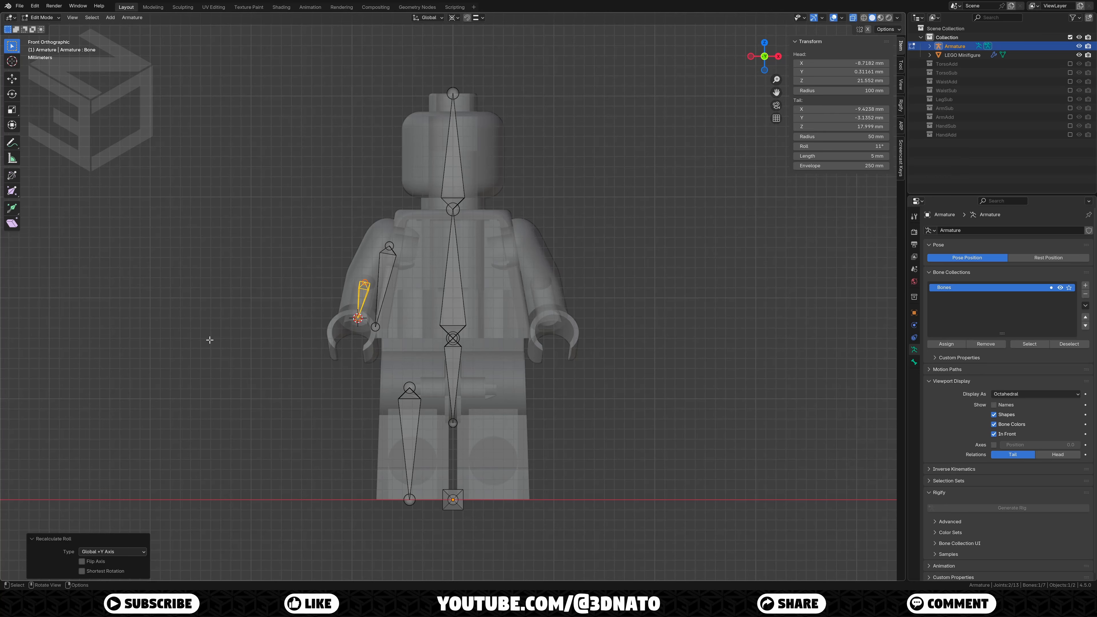
{"action": "key", "text": "F2"}
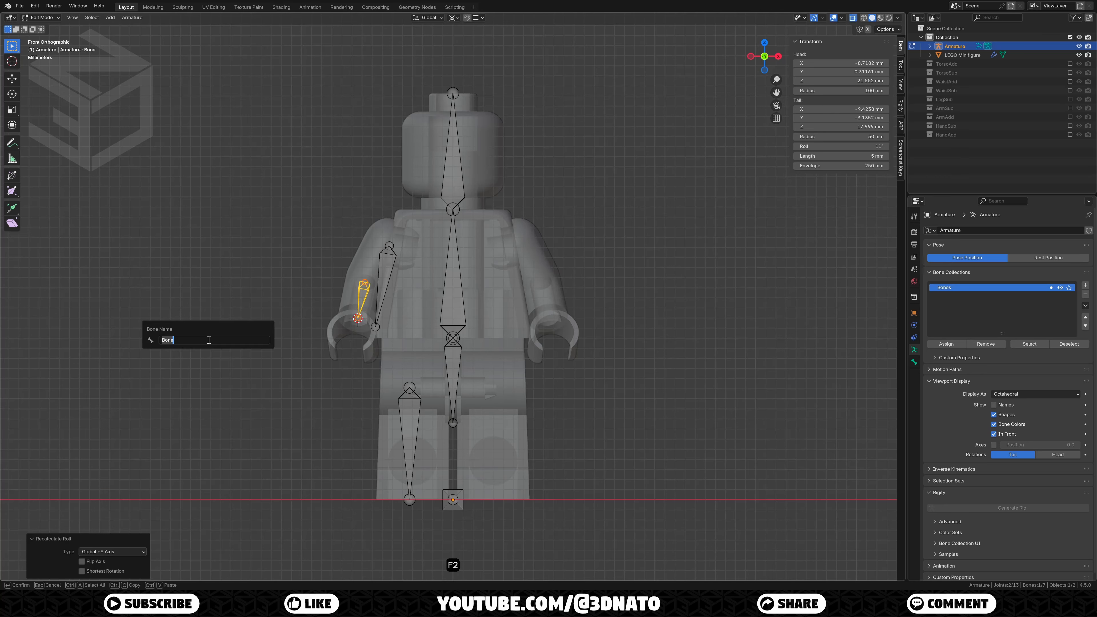
{"action": "type", "text": "HAND.R"}
{"action": "key", "text": "Return"}
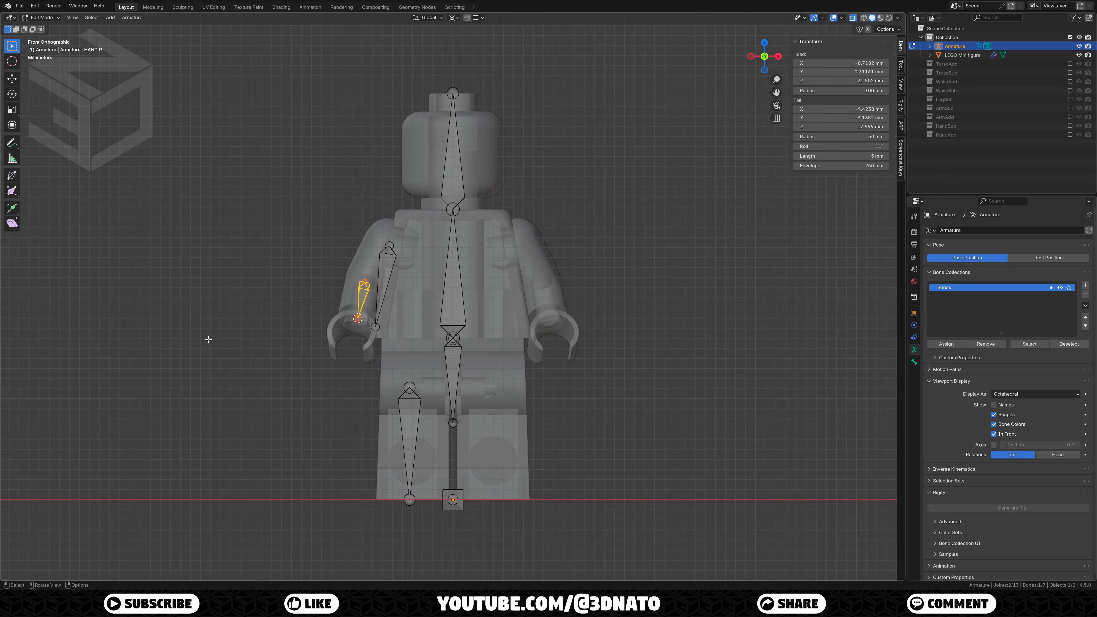
Step: Parent the HAND.R bone to the ARM.R bone with Keep Offset, then select only ARM.R
{"action": "key", "text": "ctrl+z"}
{"action": "left_click", "coordinate": [385, 256], "text": "shift"}
{"action": "key", "text": "ctrl+p"}
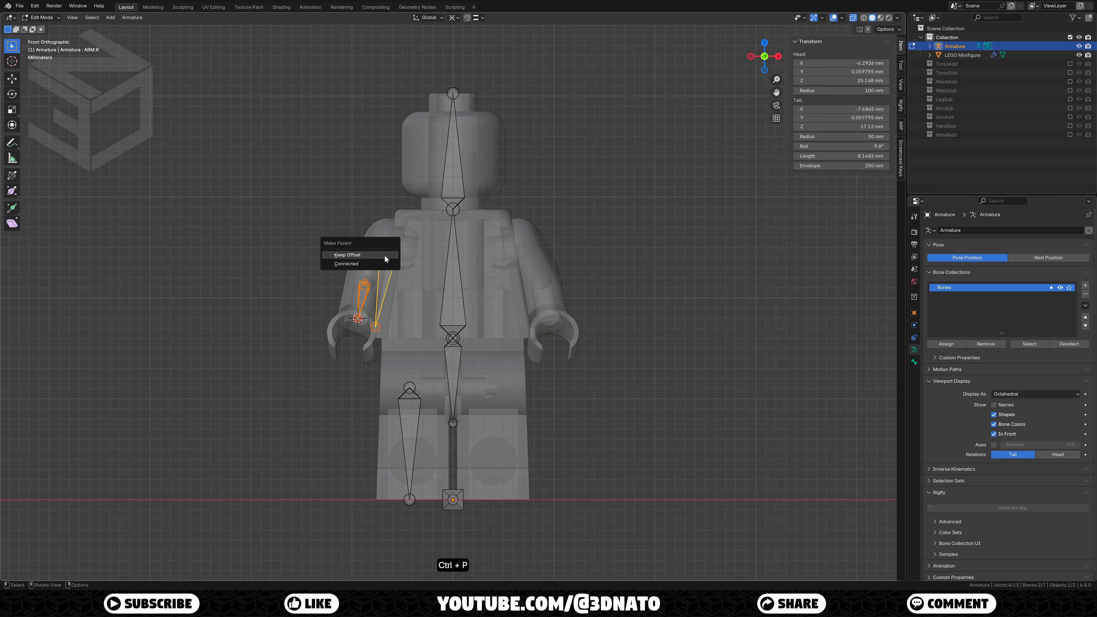
{"action": "left_click", "coordinate": [384, 254]}
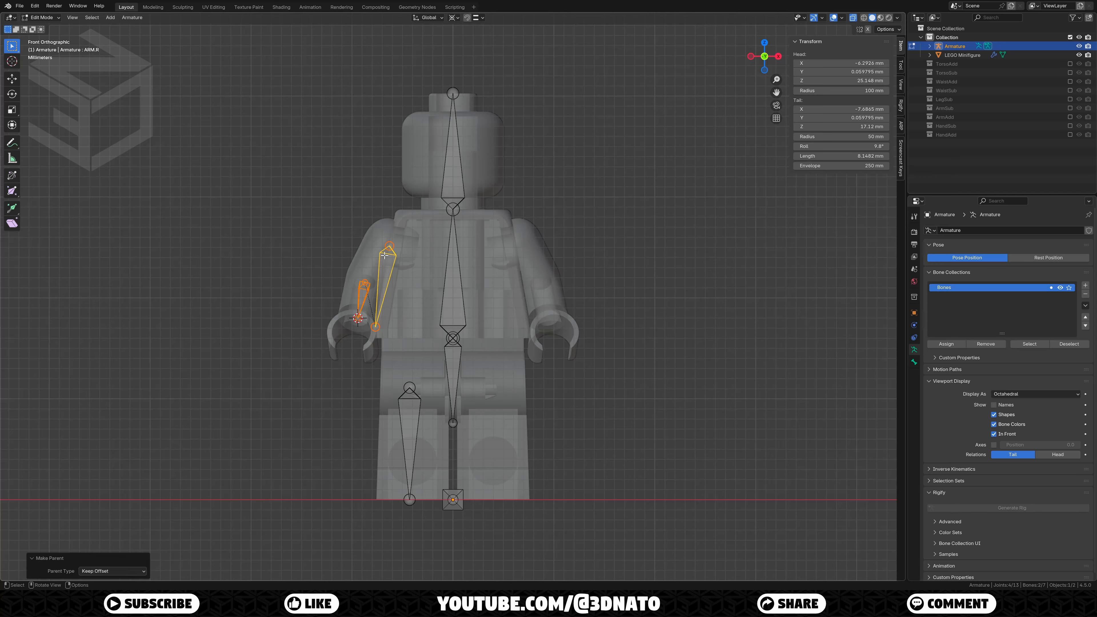
{"action": "left_click", "coordinate": [384, 255]}
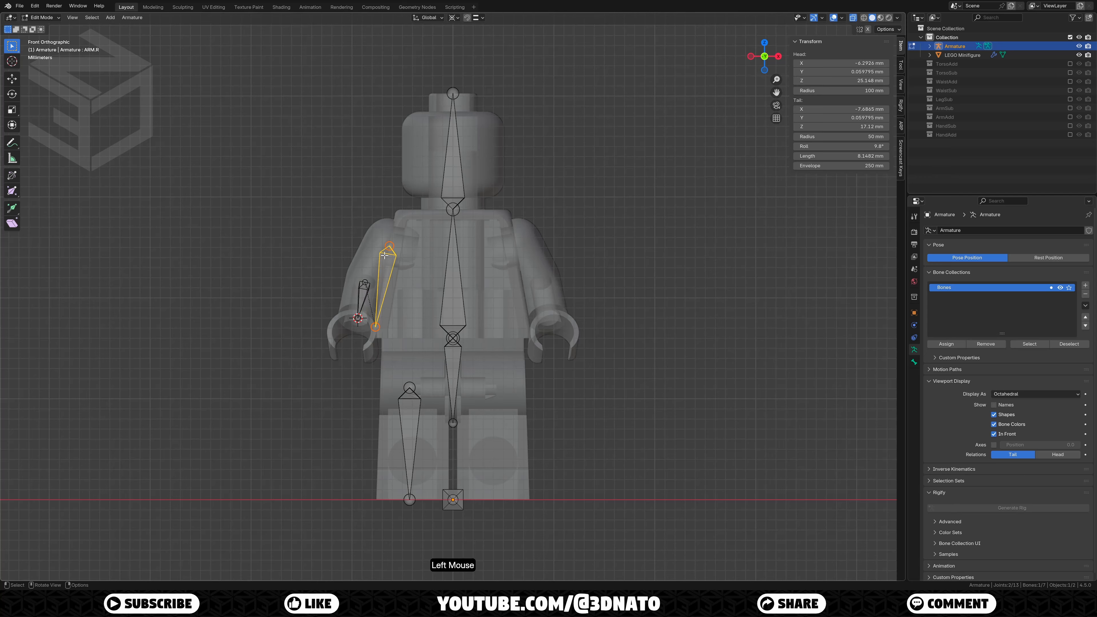
Step: Parent the ARM.R bone to the TORSO bone with Keep Offset
{"action": "left_click", "coordinate": [449, 256], "text": "shift"}
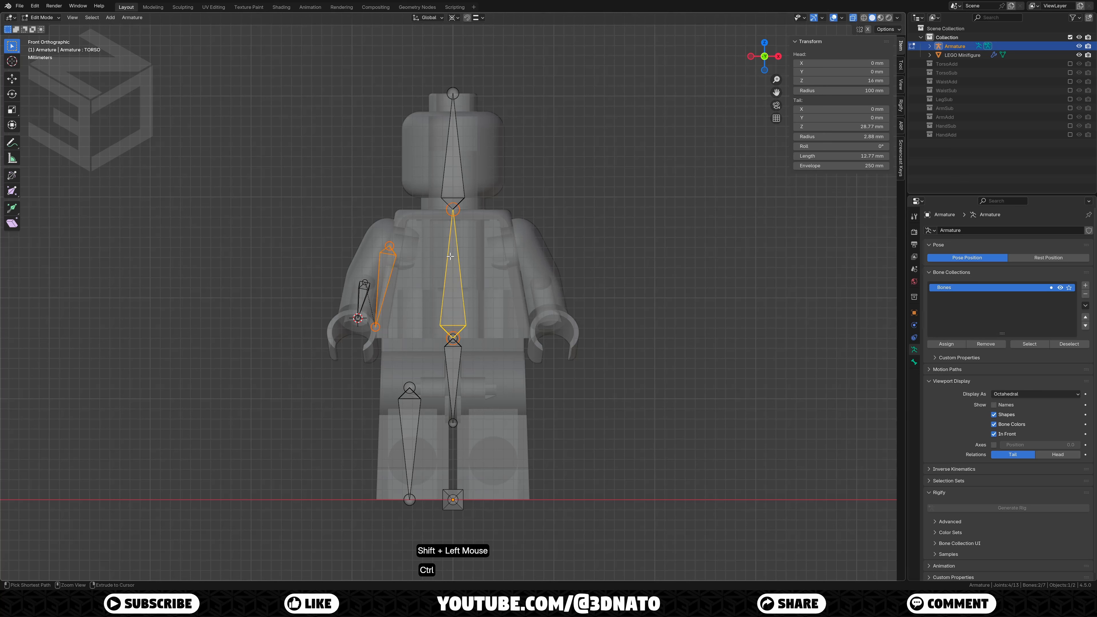
{"action": "key", "text": "ctrl+p"}
{"action": "left_click", "coordinate": [450, 257]}
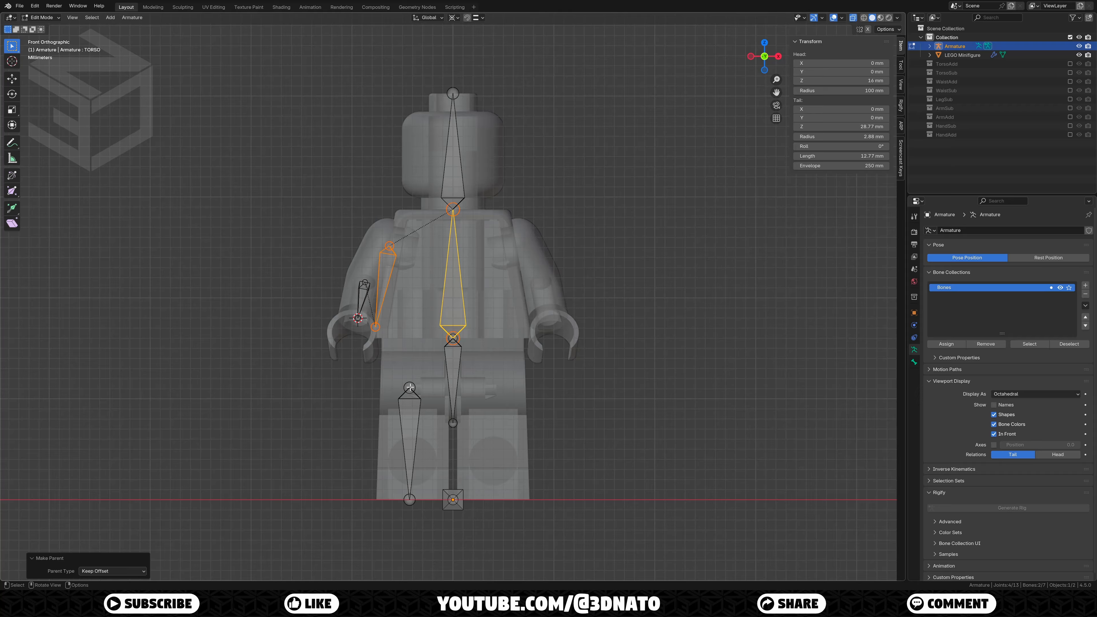
Step: Parent the right leg bone to the WAIST bone with Keep Offset
{"action": "left_click", "coordinate": [409, 397]}
{"action": "left_click", "coordinate": [451, 362], "text": "shift"}
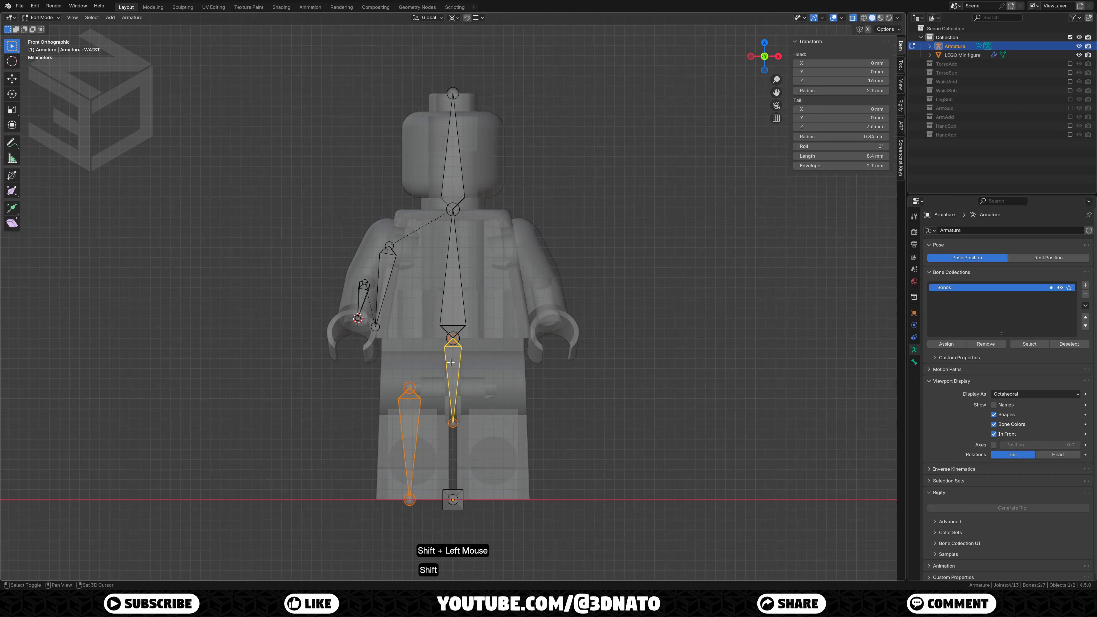
{"action": "key", "text": "ctrl+p"}
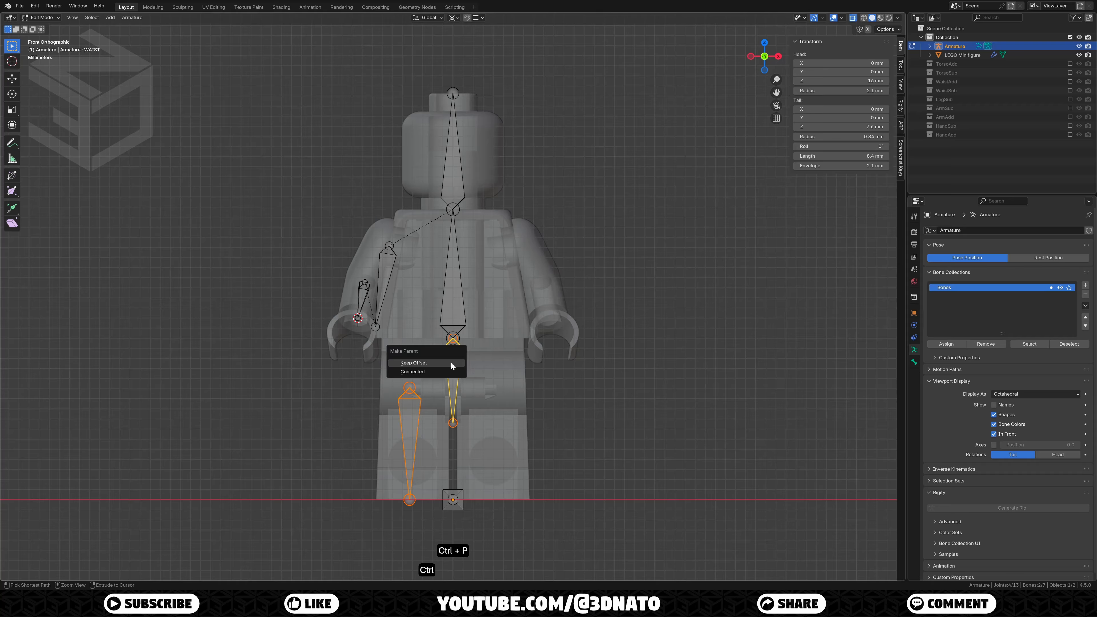
{"action": "left_click", "coordinate": [451, 362]}
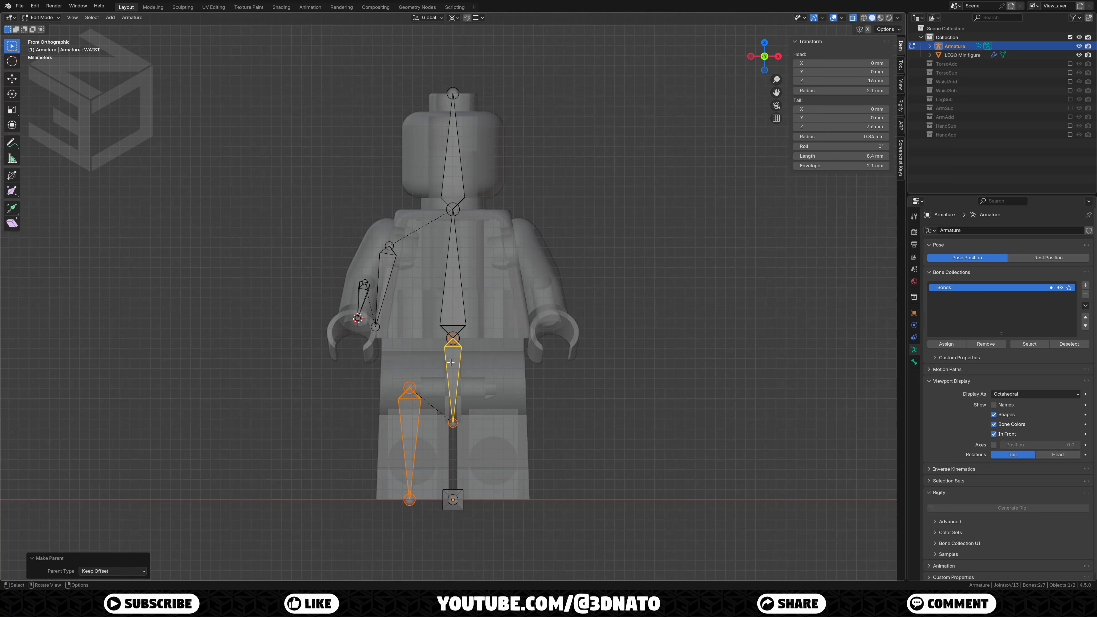
Step: Parent the WAIST bone to the ROOT bone with Keep Offset
{"action": "left_click", "coordinate": [451, 362]}
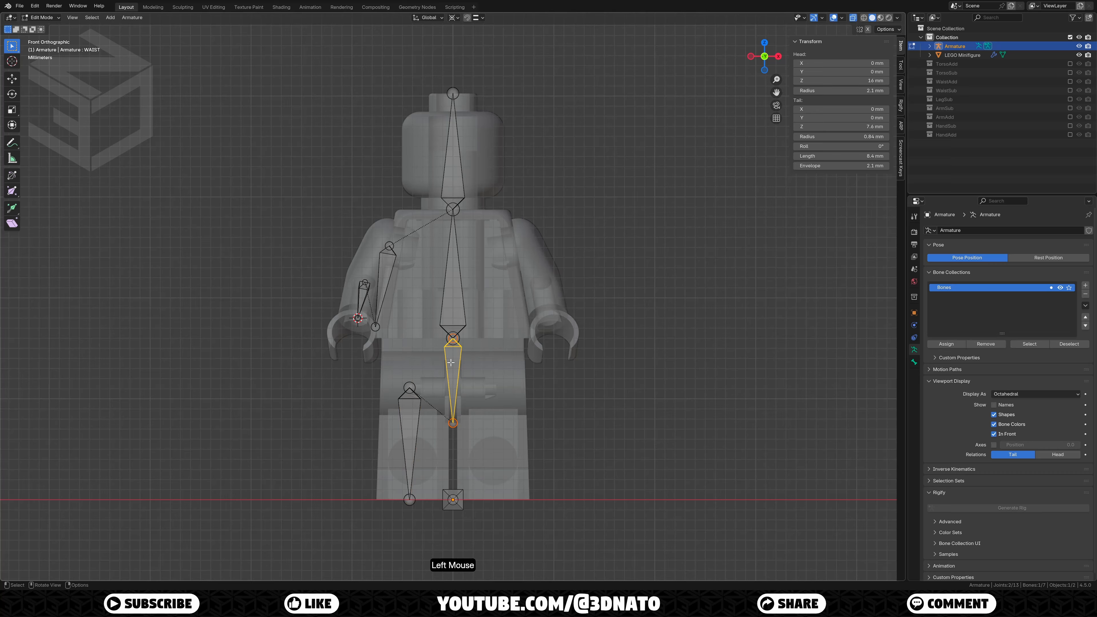
{"action": "left_click", "coordinate": [444, 494], "text": "shift"}
{"action": "key", "text": "ctrl+p"}
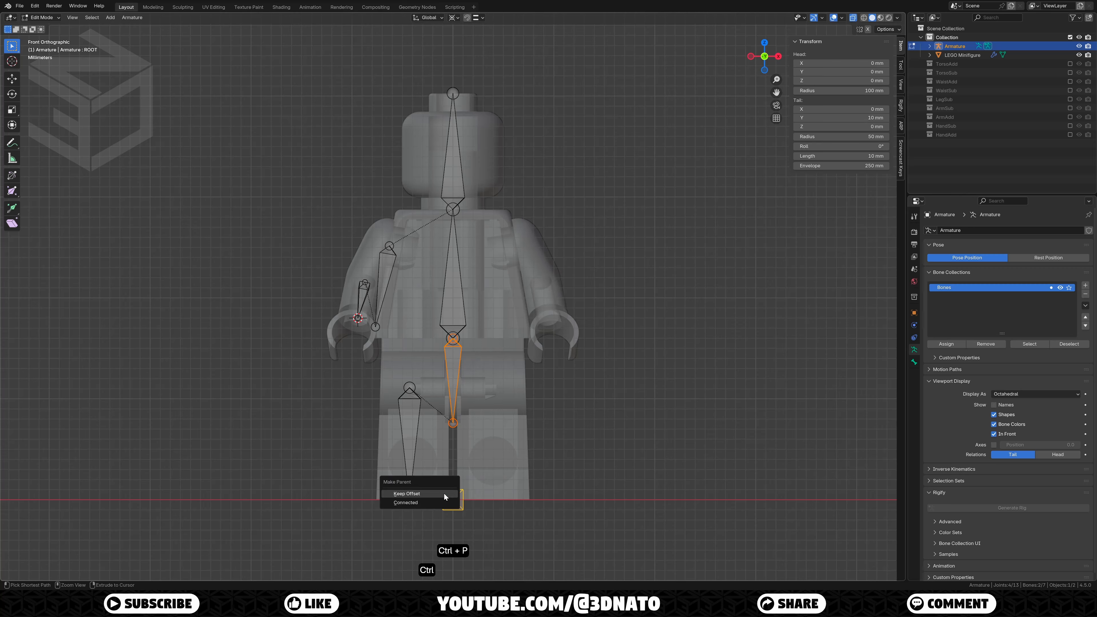
{"action": "left_click", "coordinate": [444, 493]}
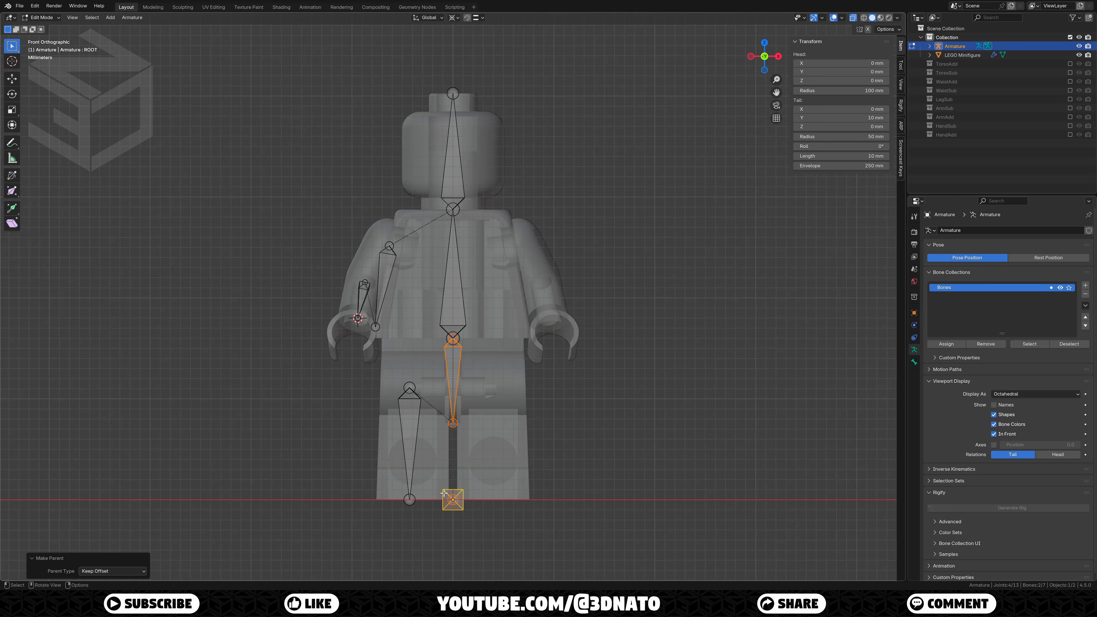
Step: Parent the TORSO bone to the ROOT bone with Keep Offset and return to Object Mode
{"action": "left_click", "coordinate": [464, 327]}
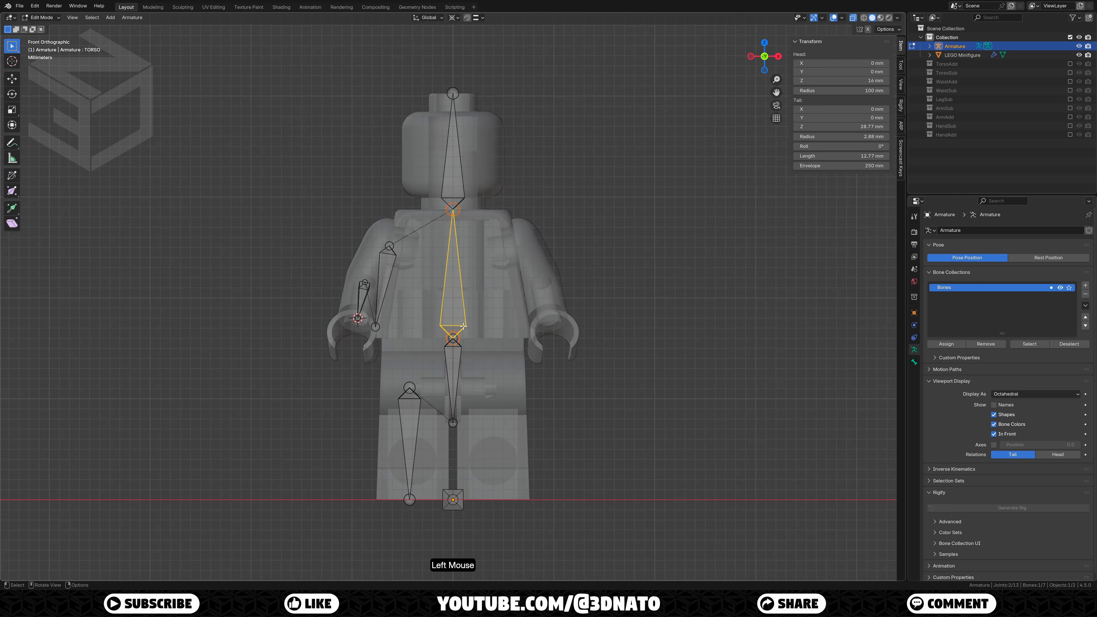
{"action": "left_click", "coordinate": [457, 491], "text": "shift"}
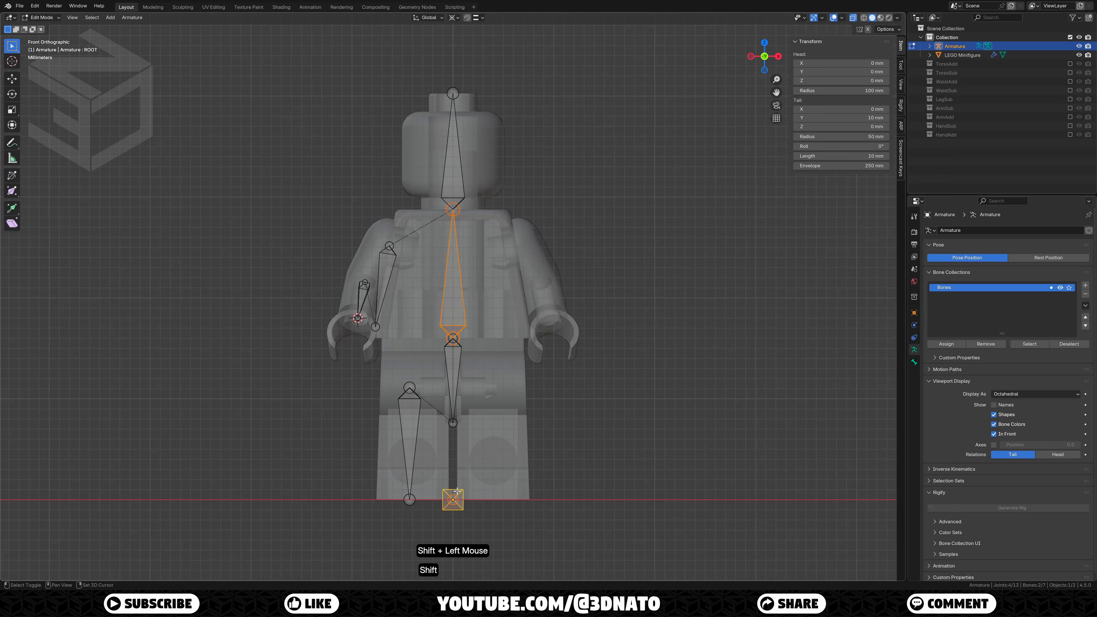
{"action": "key", "text": "ctrl+p"}
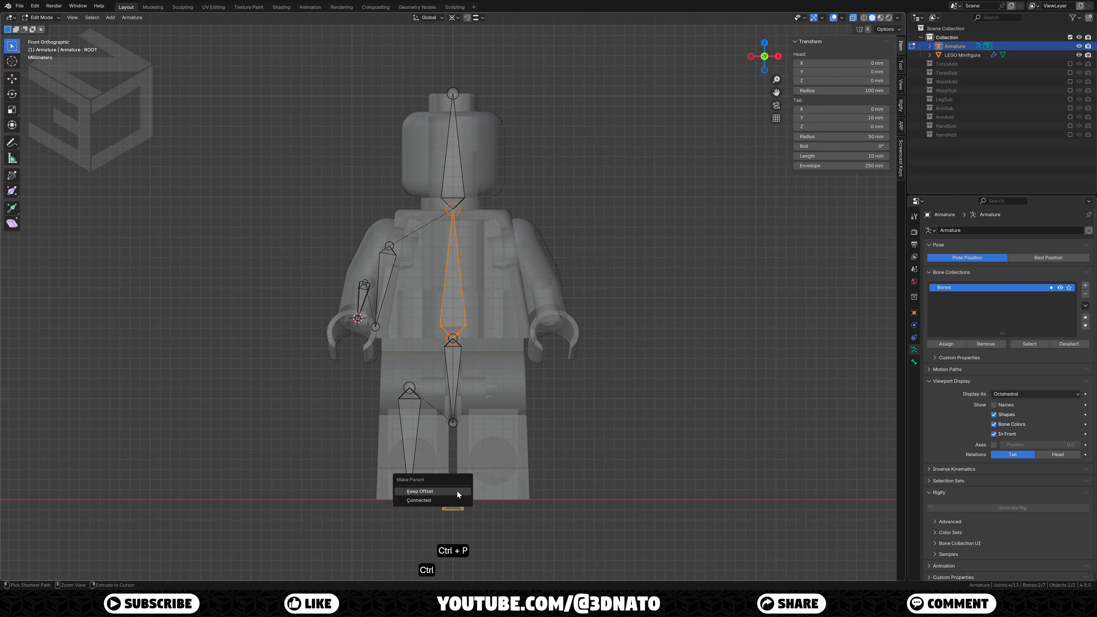
{"action": "left_click", "coordinate": [457, 492]}
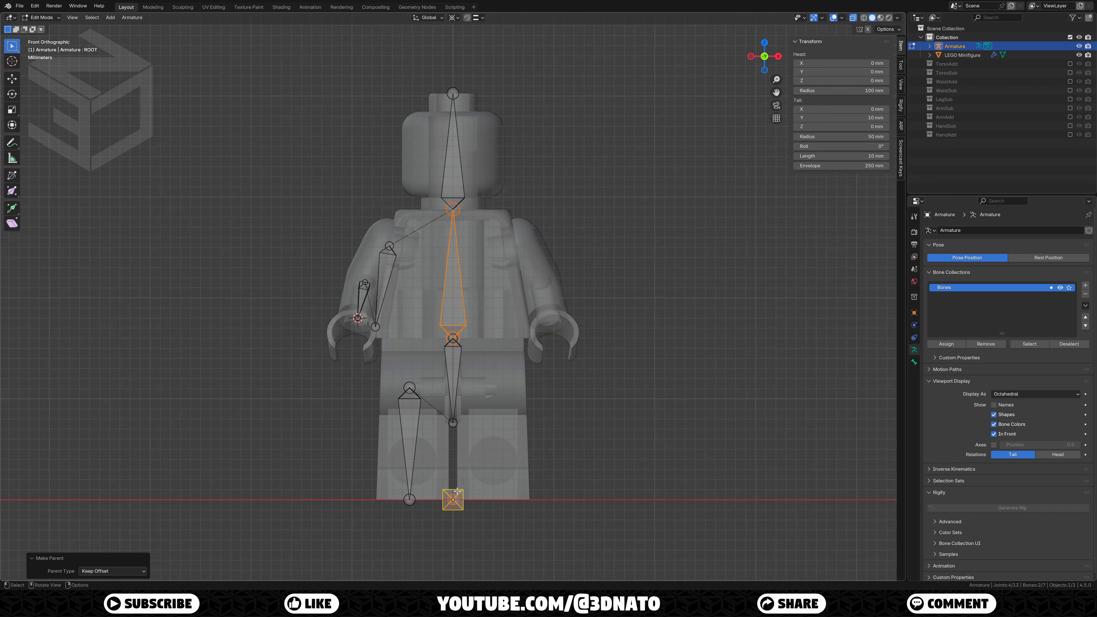
{"action": "key", "text": "Tab"}
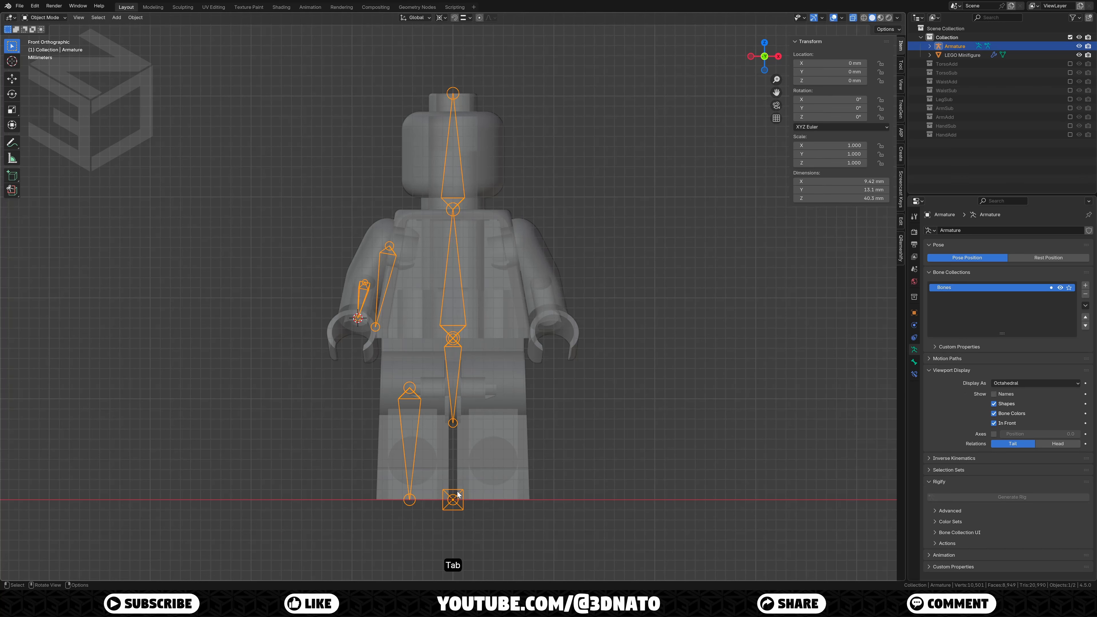
Step: Add a mesh circle, isolate it in a local top view and rename it BONE_CTRL_CIRCLE
{"action": "key", "text": "shift+a"}
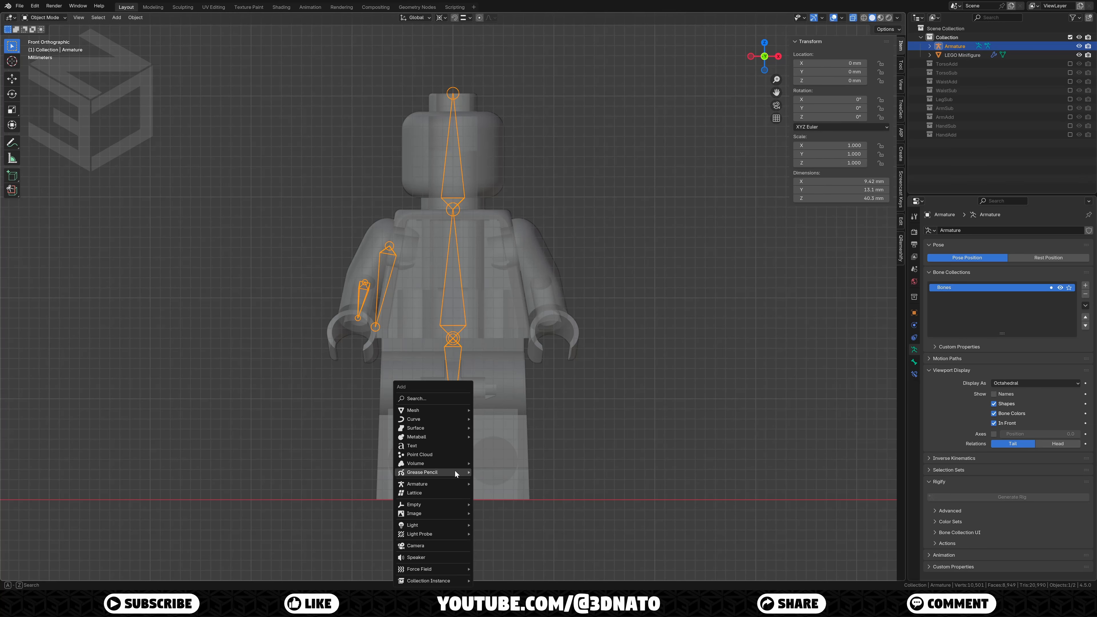
{"action": "mouse_move", "coordinate": [455, 411]}
{"action": "left_click", "coordinate": [494, 250]}
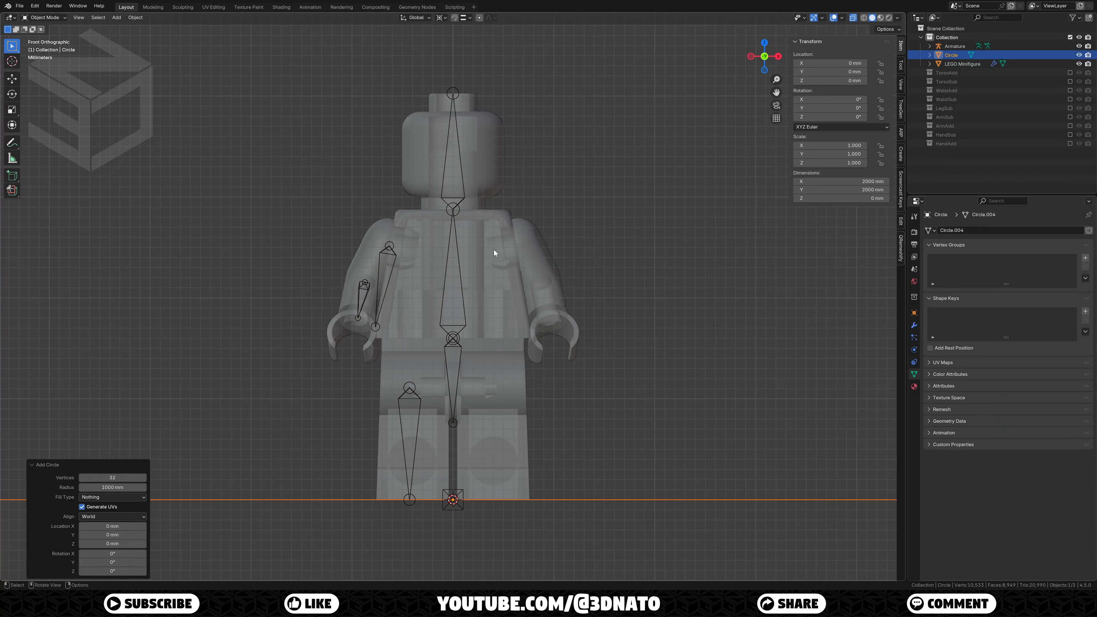
{"action": "key", "text": "KP_Divide"}
{"action": "key", "text": "KP_7"}
{"action": "middle_click_drag", "start_coordinate": [494, 249], "coordinate": [503, 308], "text": "ctrl"}
{"action": "key", "text": "F2"}
{"action": "type", "text": "BONE_"}
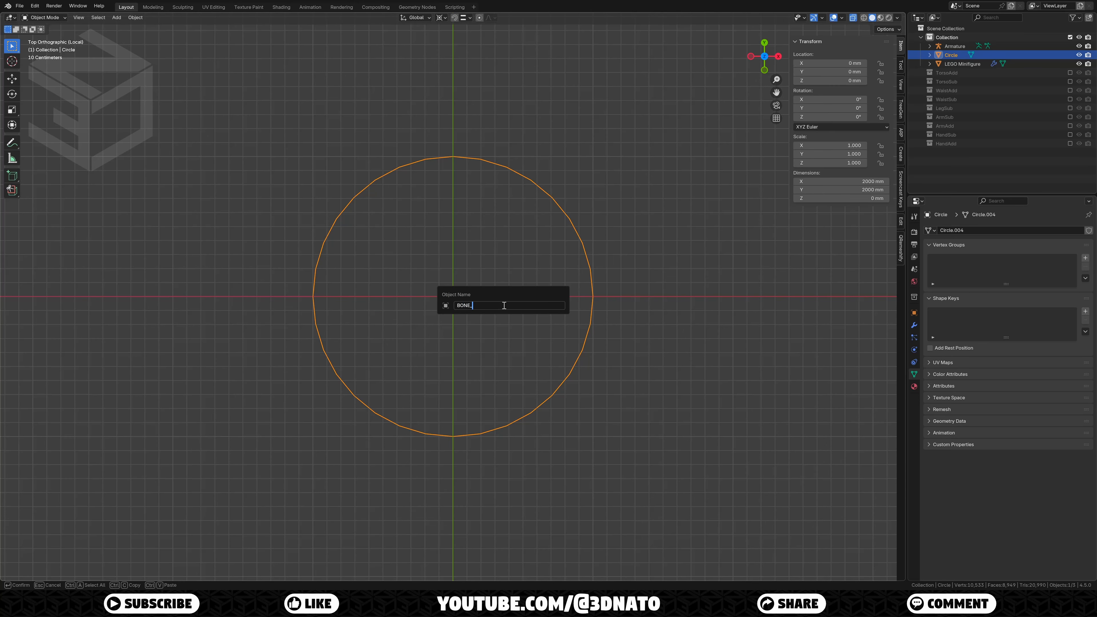
{"action": "type", "text": "CTRL_CIRCLE"}
{"action": "key", "text": "Return"}
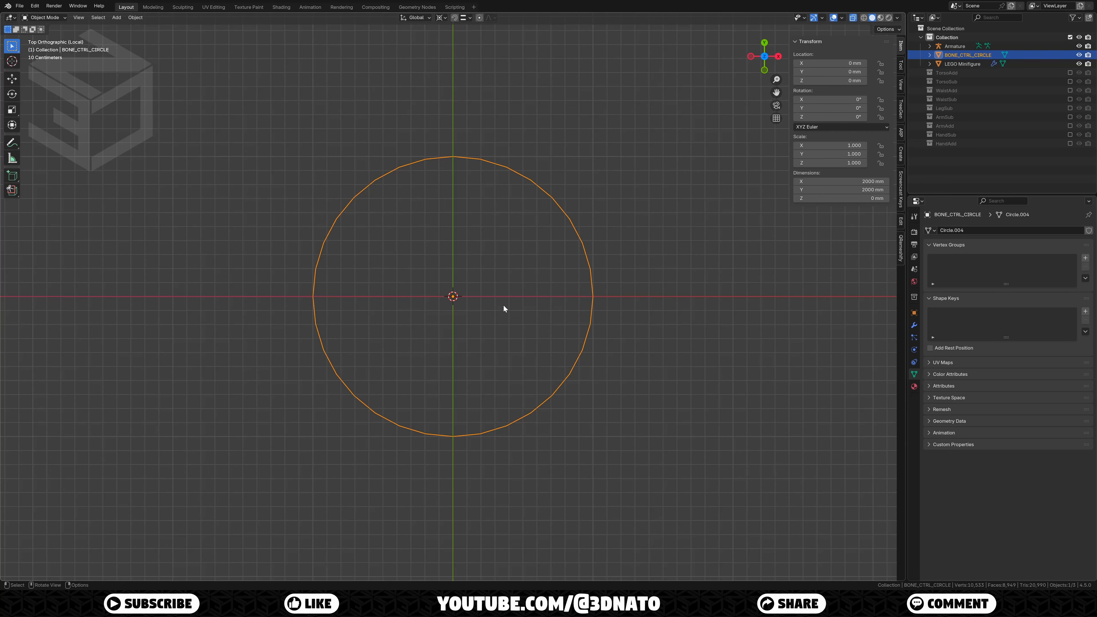
Step: Move BONE_CTRL_CIRCLE into a new collection named BONE_CTRLS
{"action": "key", "text": "m"}
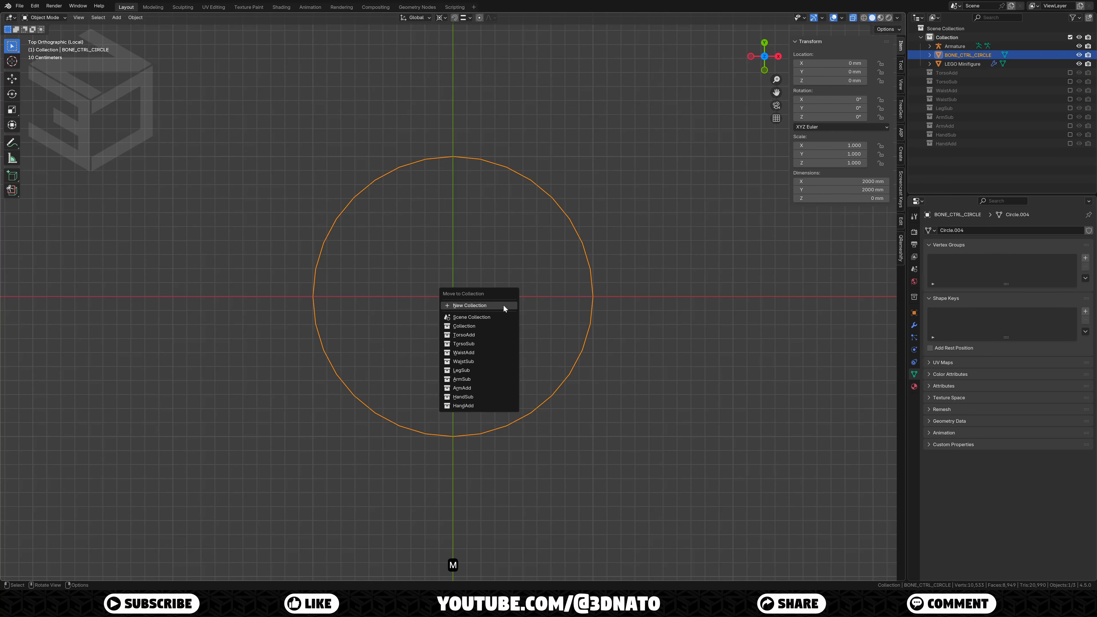
{"action": "left_click", "coordinate": [503, 306]}
{"action": "type", "text": "B"}
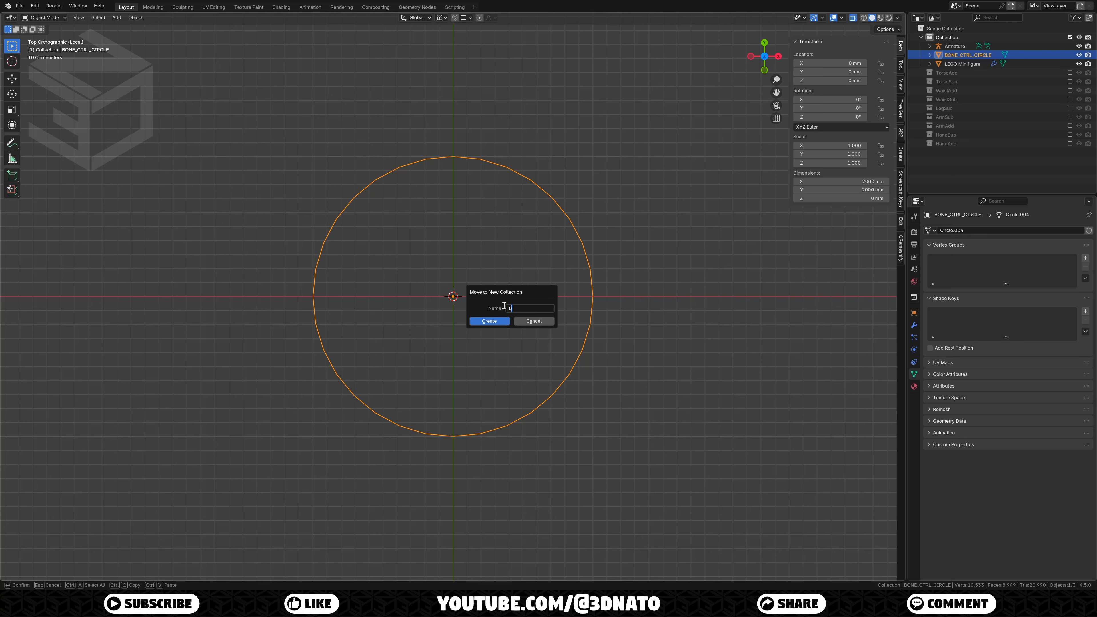
{"action": "type", "text": "ONE_CTRLS"}
{"action": "key", "text": "Return"}
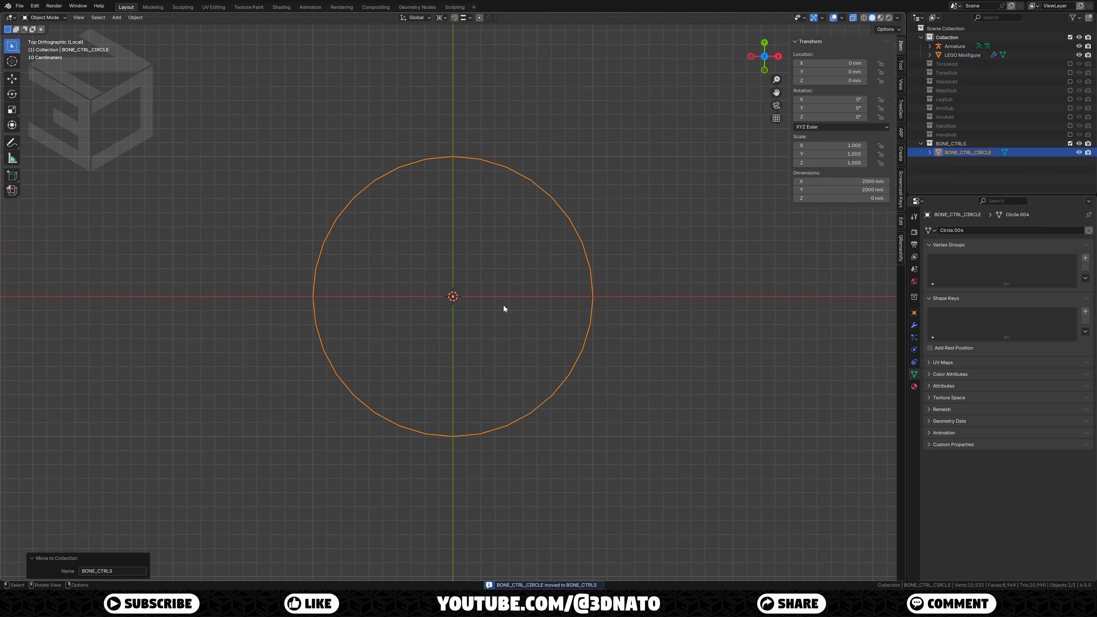
Step: Duplicate the circle object in place and, inside the copy's mesh, duplicate the ring rotated 90° about X
{"action": "key", "text": "shift+d"}
{"action": "key", "text": "KP_Enter"}
{"action": "key", "text": "Tab"}
{"action": "key", "text": "shift+d"}
{"action": "key", "text": "r"}
{"action": "key", "text": "x"}
{"action": "key", "text": "9"}
{"action": "key", "text": "0"}
{"action": "key", "text": "KP_Enter"}
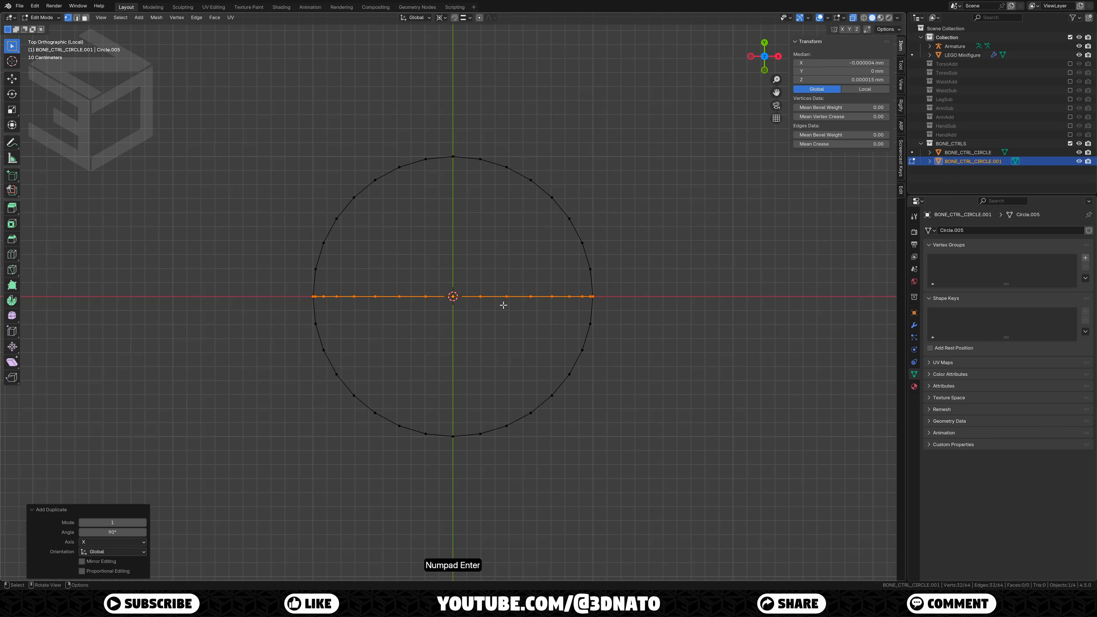
Step: Duplicate the upright ring and rotate the copy 90° about Z
{"action": "key", "text": "shift+d"}
{"action": "key", "text": "r"}
{"action": "key", "text": "z"}
{"action": "key", "text": "9"}
{"action": "key", "text": "0"}
{"action": "key", "text": "KP_Enter"}
Step: Delete all vertices below the horizontal ring in the front view, leaving a half-sphere outline
{"action": "key", "text": "KP_1"}
{"action": "left_click_drag", "start_coordinate": [253, 470], "coordinate": [633, 301]}
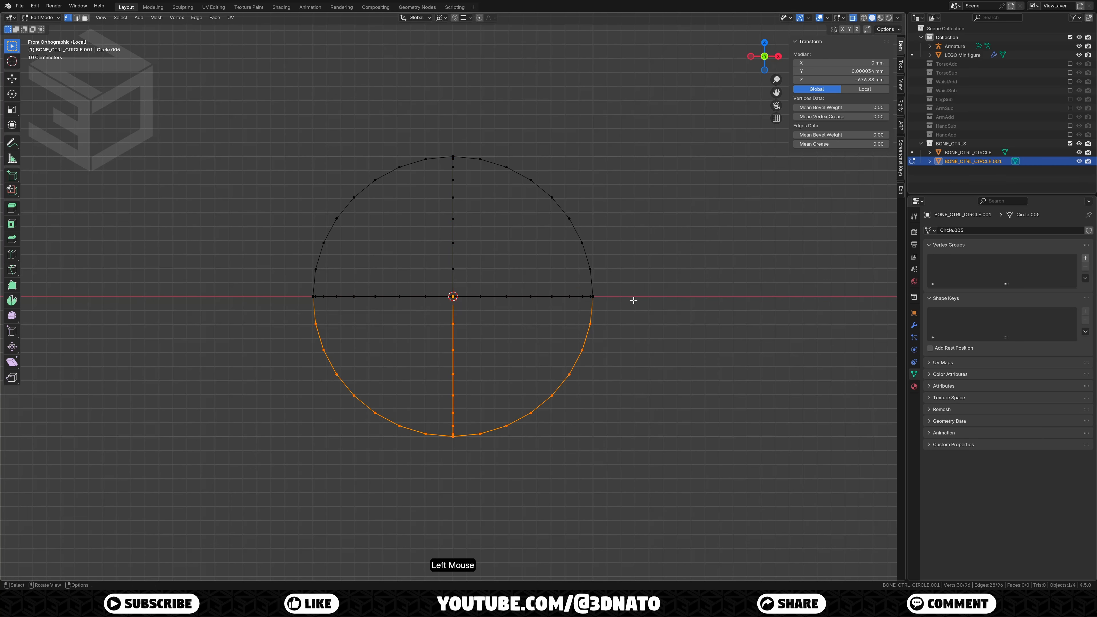
{"action": "key", "text": "x"}
{"action": "left_click", "coordinate": [634, 300]}
Step: Return to Object Mode in the top view and rename the half-sphere object BONE_CTRL_HEMISPHERE
{"action": "key", "text": "Tab"}
{"action": "key", "text": "KP_7"}
{"action": "key", "text": "F2"}
{"action": "key", "text": "BackSpace"}
{"action": "key", "text": "BackSpace"}
{"action": "key", "text": "BackSpace"}
{"action": "key", "text": "BackSpace"}
{"action": "key", "text": "BackSpace"}
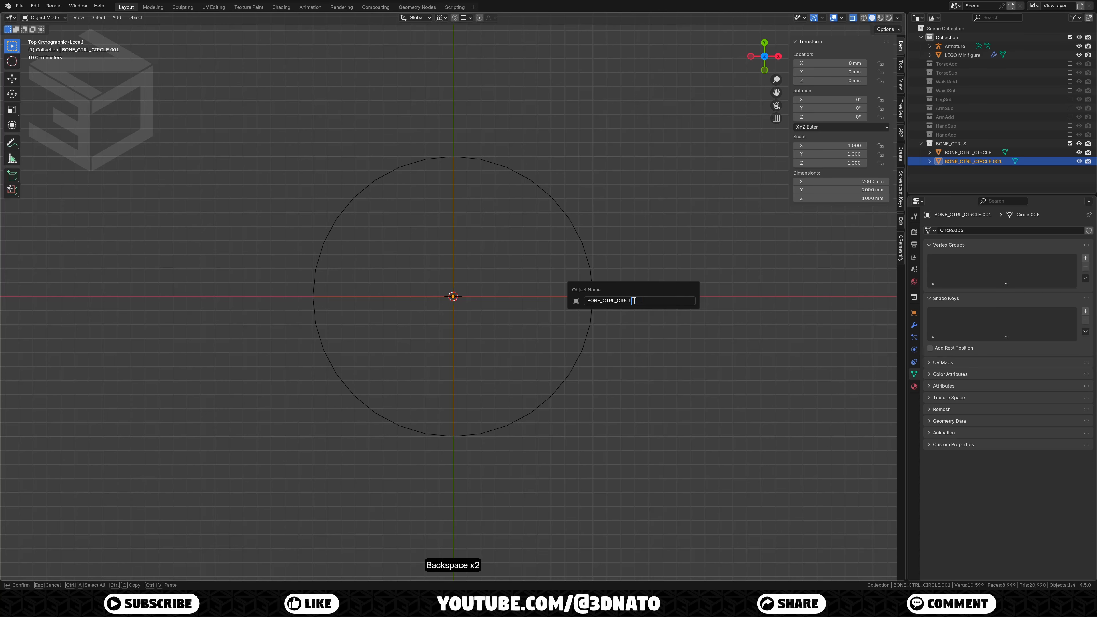
{"action": "type", "text": "HEMISPHERE"}
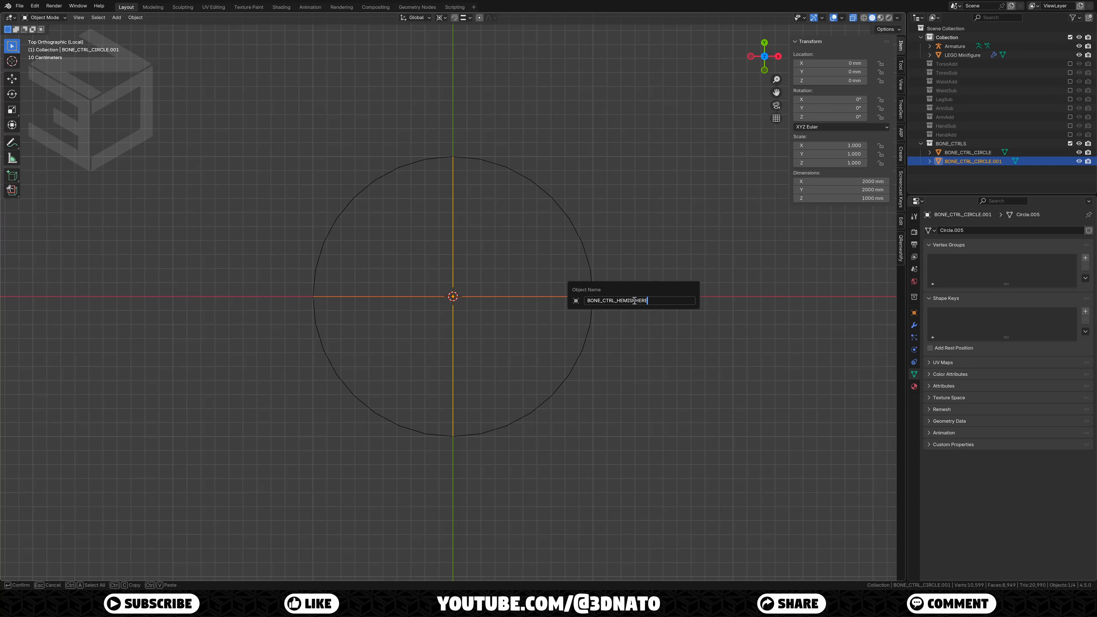
{"action": "key", "text": "Return"}
Step: Move BONE_CTRL_HEMISPHERE -2000 mm along X
{"action": "key", "text": "g"}
{"action": "key", "text": "x"}
{"action": "key", "text": "minus"}
{"action": "key", "text": "2"}
{"action": "key", "text": "0"}
{"action": "key", "text": "0"}
{"action": "key", "text": "0"}
{"action": "key", "text": "KP_Enter"}
Step: Duplicate BONE_CTRL_CIRCLE in place and delete the three lowest vertices of the copy
{"action": "left_click", "coordinate": [594, 297]}
{"action": "key", "text": "shift+d"}
{"action": "right_click", "coordinate": [594, 297]}
{"action": "key", "text": "Tab"}
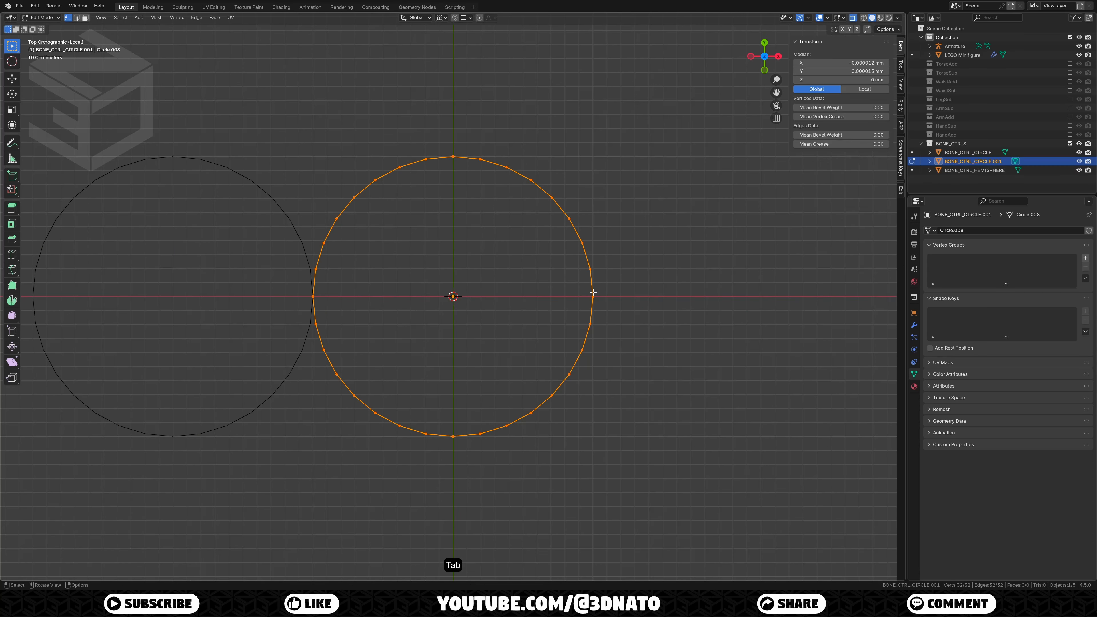
{"action": "left_click_drag", "start_coordinate": [414, 425], "coordinate": [483, 444]}
{"action": "key", "text": "x"}
{"action": "left_click", "coordinate": [482, 444]}
Step: Extrude the two open end vertices of the circle -250 mm along Y
{"action": "left_click_drag", "start_coordinate": [383, 397], "coordinate": [514, 454]}
{"action": "key", "text": "e"}
{"action": "key", "text": "y"}
{"action": "key", "text": "minus"}
{"action": "key", "text": "2"}
{"action": "key", "text": "5"}
{"action": "key", "text": "0"}
{"action": "key", "text": "KP_Enter"}
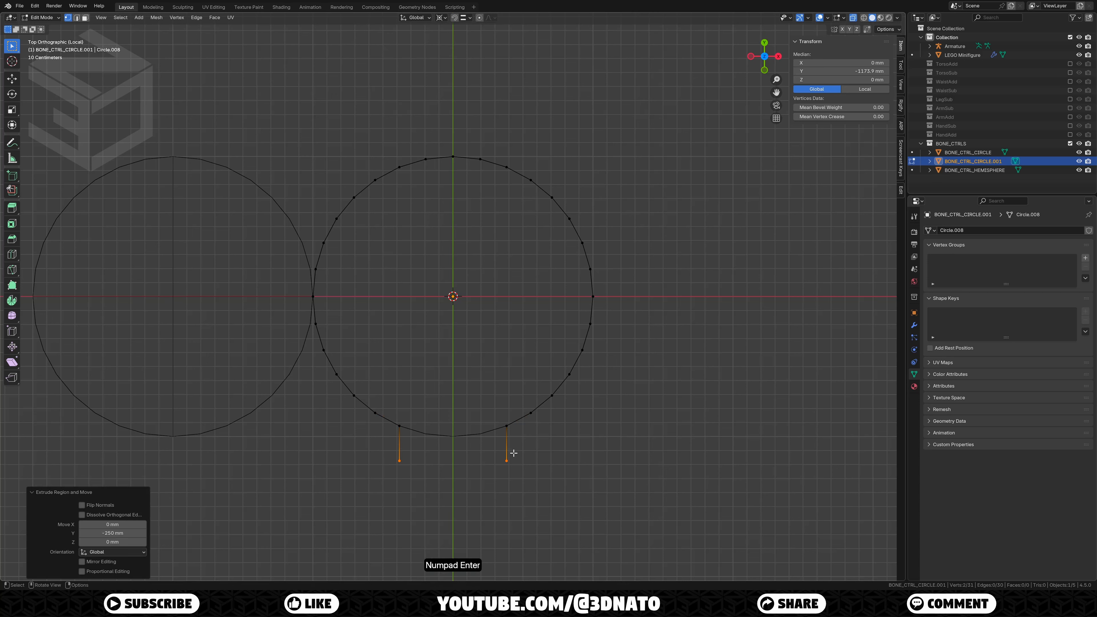
Step: Extrude the two end vertices outward by scaling them 1.5 along X to form the arrowhead's base
{"action": "key", "text": "e"}
{"action": "key", "text": "s"}
{"action": "key", "text": "x"}
{"action": "key", "text": "1"}
{"action": "key", "text": "period"}
{"action": "key", "text": "5"}
{"action": "key", "text": "KP_Enter"}
Step: Extrude the arrowhead's base vertices -500 mm along Y and merge them at center into the arrow tip
{"action": "key", "text": "e"}
{"action": "key", "text": "y"}
{"action": "key", "text": "minus"}
{"action": "key", "text": "5"}
{"action": "key", "text": "0"}
{"action": "key", "text": "0"}
{"action": "key", "text": "KP_Enter"}
{"action": "key", "text": "m"}
{"action": "left_click", "coordinate": [514, 453]}
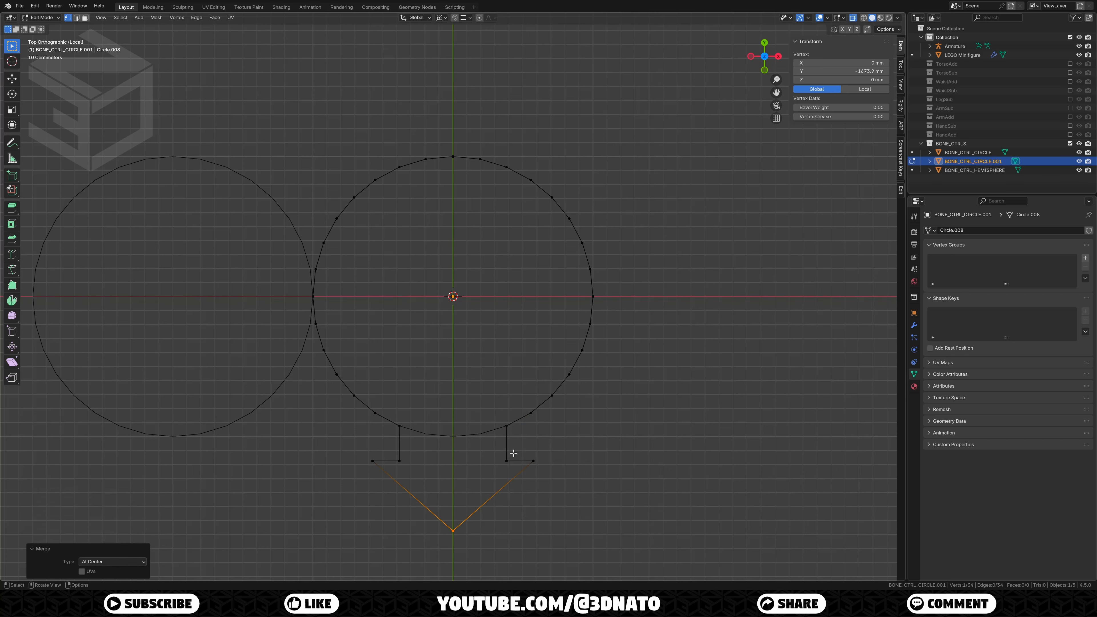
Step: Duplicate the arrow-and-circle outline three times, rotating each copy 90°, for arrows in all four directions
{"action": "key", "text": "a"}
{"action": "key", "text": "shift+d"}
{"action": "key", "text": "r"}
{"action": "key", "text": "9"}
{"action": "key", "text": "0"}
{"action": "key", "text": "Return"}
{"action": "key", "text": "shift+d"}
{"action": "key", "text": "r"}
{"action": "key", "text": "9"}
{"action": "key", "text": "0"}
{"action": "key", "text": "Return"}
{"action": "key", "text": "shift+d"}
{"action": "key", "text": "r"}
{"action": "key", "text": "9"}
{"action": "key", "text": "0"}
{"action": "key", "text": "Return"}
Step: Merge all vertices by distance and delete the circle vertices spanning the base of each arrow
{"action": "key", "text": "a"}
{"action": "key", "text": "m"}
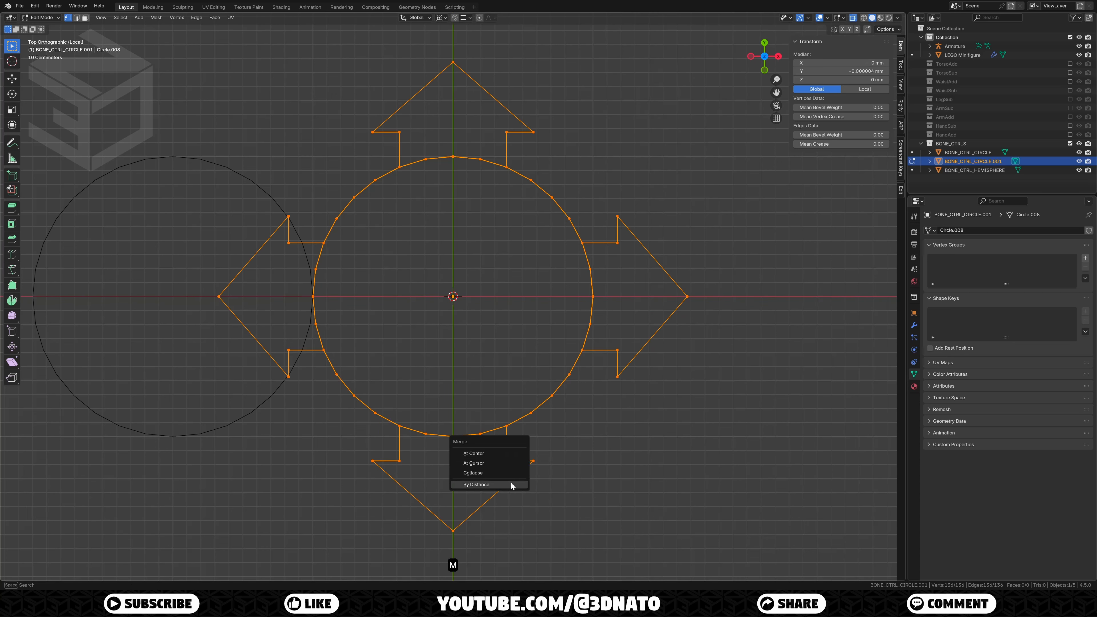
{"action": "left_click", "coordinate": [512, 483]}
{"action": "left_click_drag", "start_coordinate": [292, 254], "coordinate": [609, 345]}
{"action": "left_click_drag", "start_coordinate": [414, 140], "coordinate": [495, 445], "text": "shift"}
{"action": "key", "text": "x"}
{"action": "left_click", "coordinate": [495, 445]}
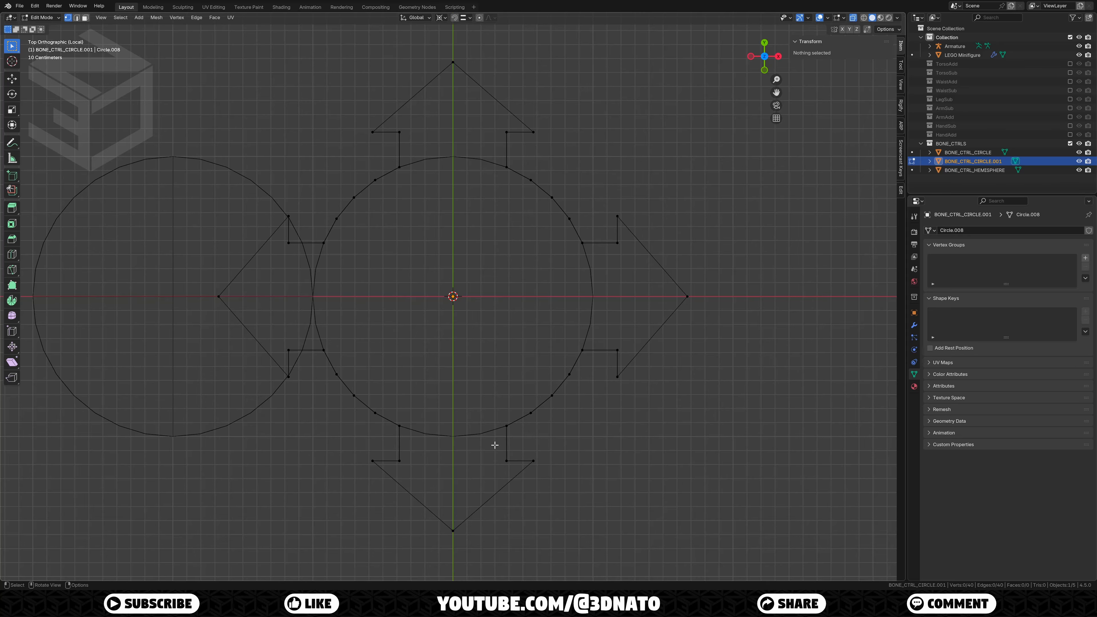
Step: Return to Object Mode and rename the four-arrow object BONE_CTRL_ROOT
{"action": "key", "text": "Tab"}
{"action": "key", "text": "F2"}
{"action": "key", "text": "BackSpace"}
{"action": "key", "text": "BackSpace"}
{"action": "key", "text": "BackSpace"}
{"action": "key", "text": "BackSpace"}
{"action": "key", "text": "BackSpace"}
{"action": "key", "text": "BackSpace"}
{"action": "key", "text": "BackSpace"}
{"action": "key", "text": "BackSpace"}
{"action": "key", "text": "BackSpace"}
{"action": "key", "text": "BackSpace"}
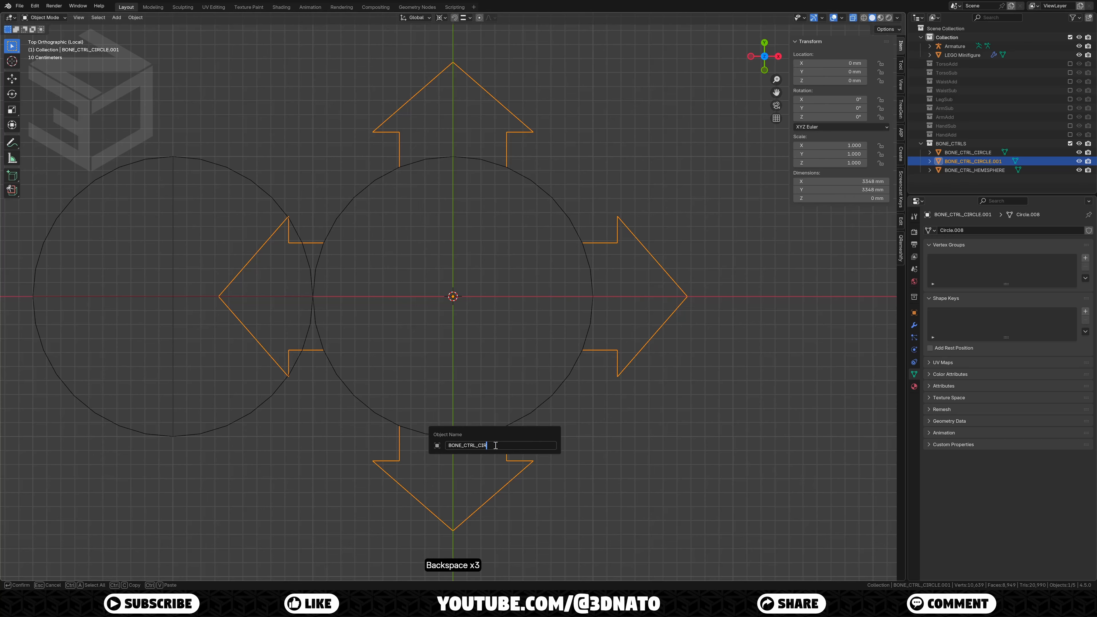
{"action": "type", "text": "ROOT"}
{"action": "key", "text": "Return"}
Step: Move BONE_CTRL_ROOT 2000 mm along X
{"action": "key", "text": "g"}
{"action": "key", "text": "x"}
{"action": "key", "text": "2"}
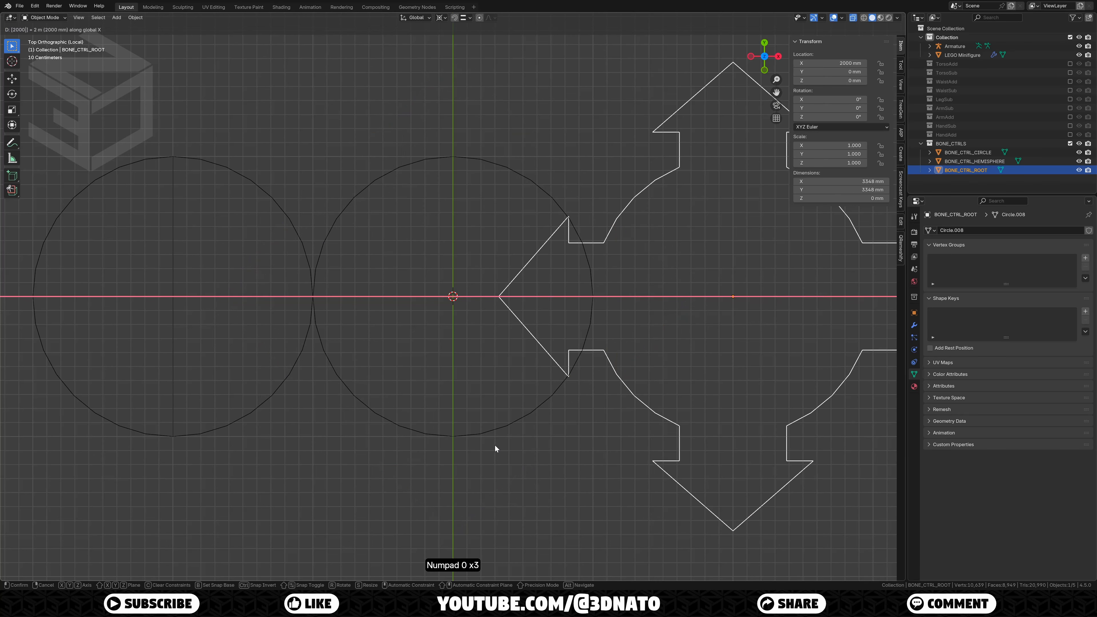
{"action": "key", "text": "Return"}
Step: Add a mesh plane and delete only its face, keeping the square outline
{"action": "key", "text": "shift+a"}
{"action": "mouse_move", "coordinate": [505, 410]}
{"action": "left_click", "coordinate": [538, 234]}
{"action": "key", "text": "Tab"}
{"action": "key", "text": "x"}
{"action": "left_click", "coordinate": [532, 270]}
Step: Vertex-bevel the two lower corners of the square with a 250 mm width and 8 segments
{"action": "left_click_drag", "start_coordinate": [285, 370], "coordinate": [614, 464]}
{"action": "key", "text": "ctrl+shift+b"}
{"action": "left_click", "coordinate": [615, 463]}
{"action": "left_click_drag", "start_coordinate": [112, 437], "coordinate": [143, 437]}
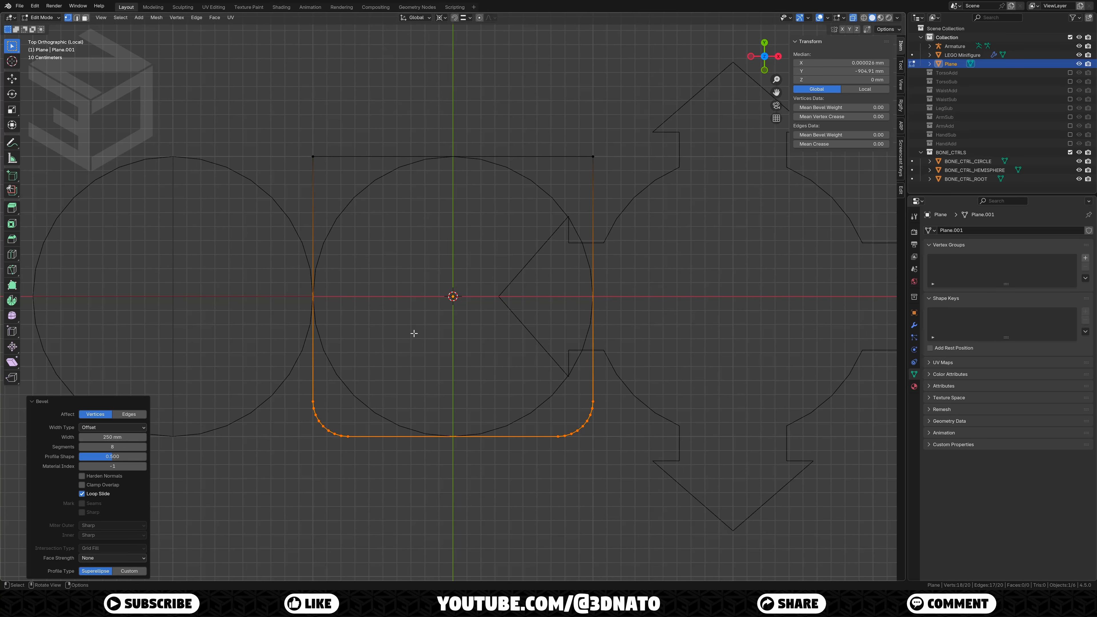
Step: Return to Object Mode and rename the rounded square BONE_CTRL_LEG
{"action": "key", "text": "Tab"}
{"action": "key", "text": "F2"}
{"action": "type", "text": "BONE_CTRL_LEG"}
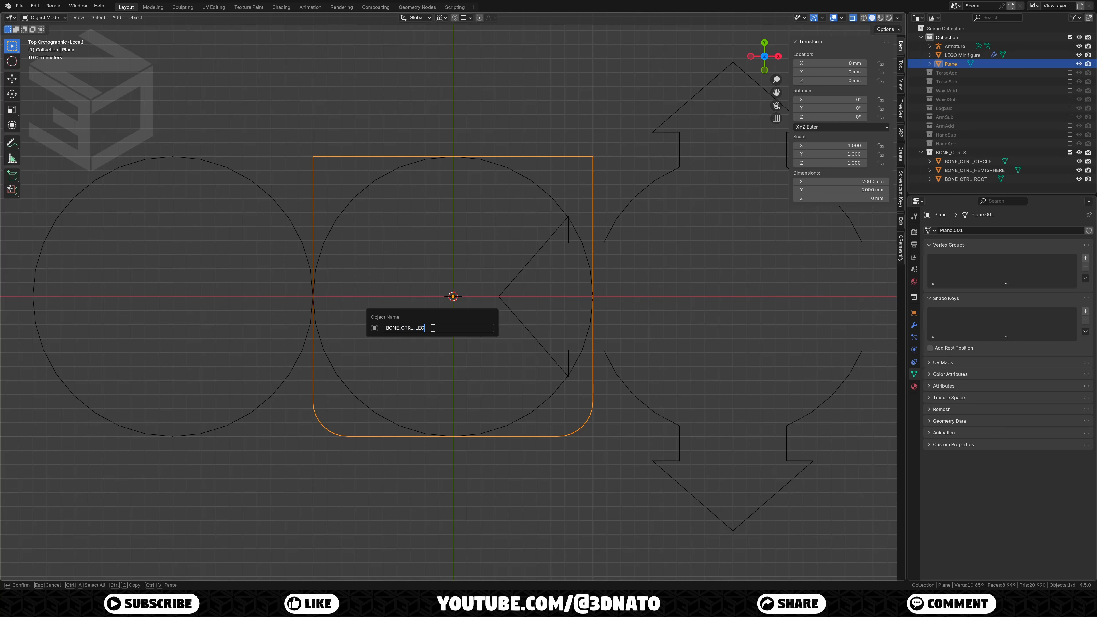
{"action": "key", "text": "Return"}
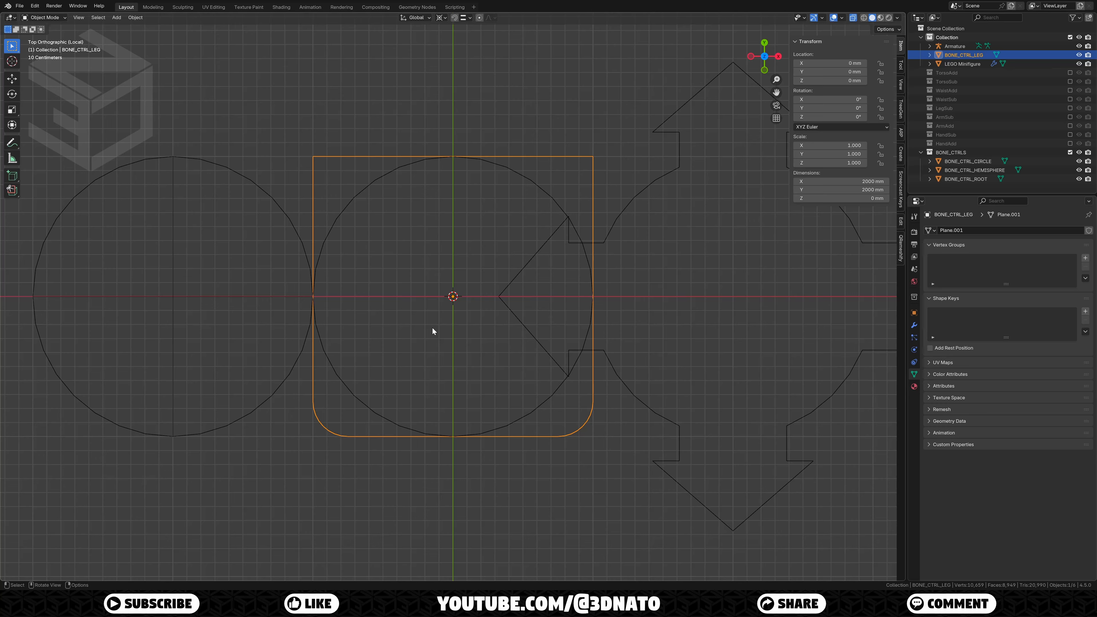
Step: Put BONE_CTRL_LEG in the BONE_CTRLS collection and move it 2000 mm along Y
{"action": "key", "text": "m"}
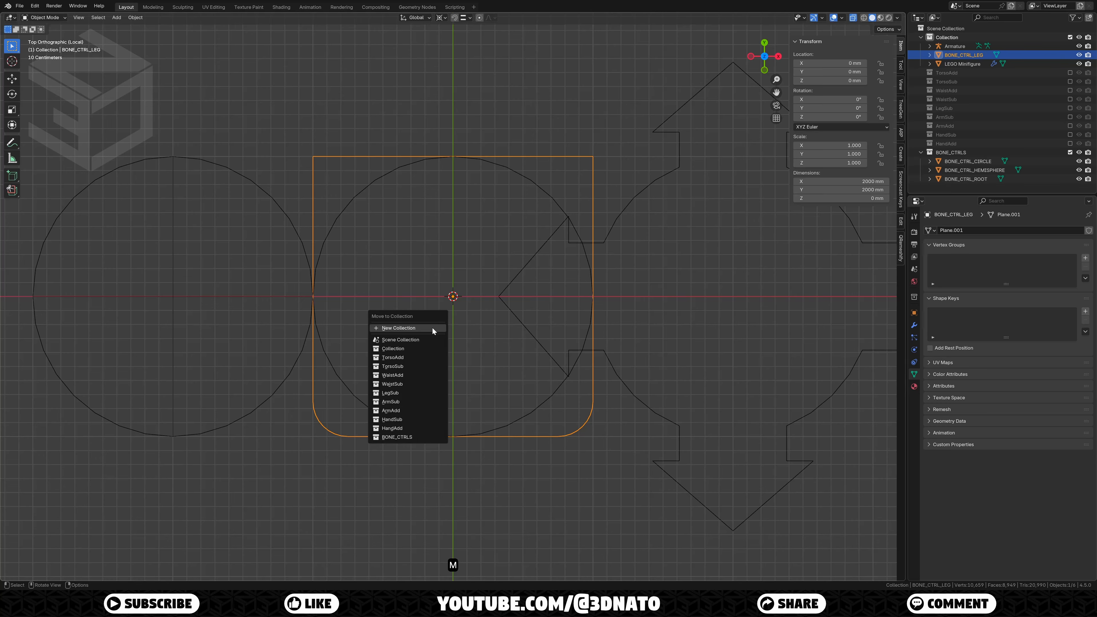
{"action": "left_click", "coordinate": [422, 435]}
{"action": "key", "text": "g"}
{"action": "key", "text": "y"}
{"action": "key", "text": "KP_2"}
{"action": "key", "text": "KP_Enter"}
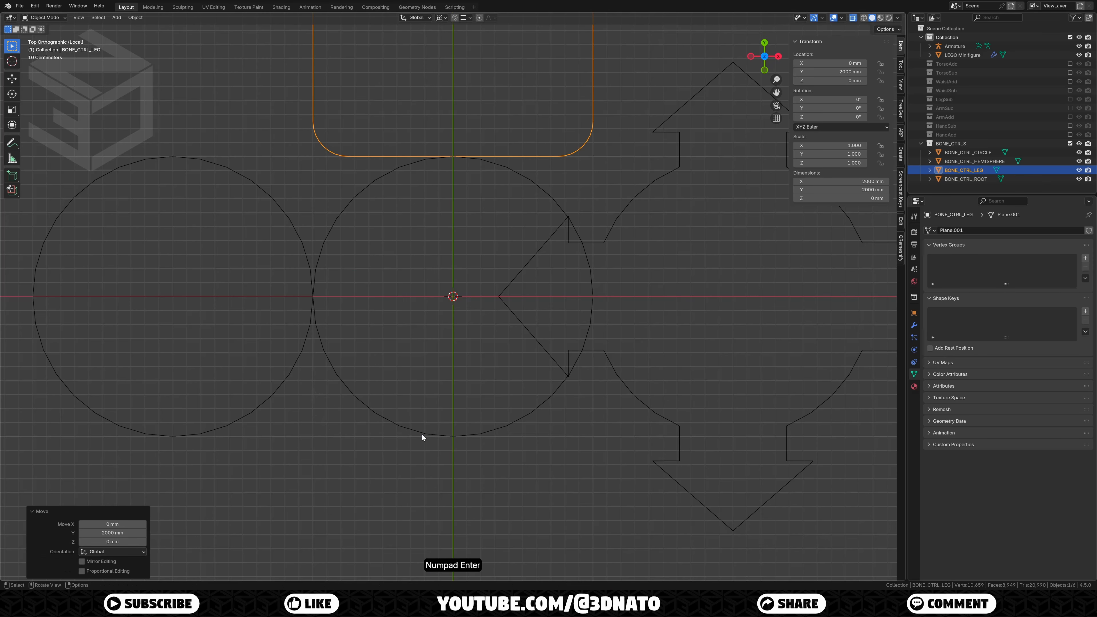
Step: Add a mesh cube at the origin and rename it BONE_CTRL_CUBE
{"action": "key", "text": "shift+a"}
{"action": "mouse_move", "coordinate": [421, 411]}
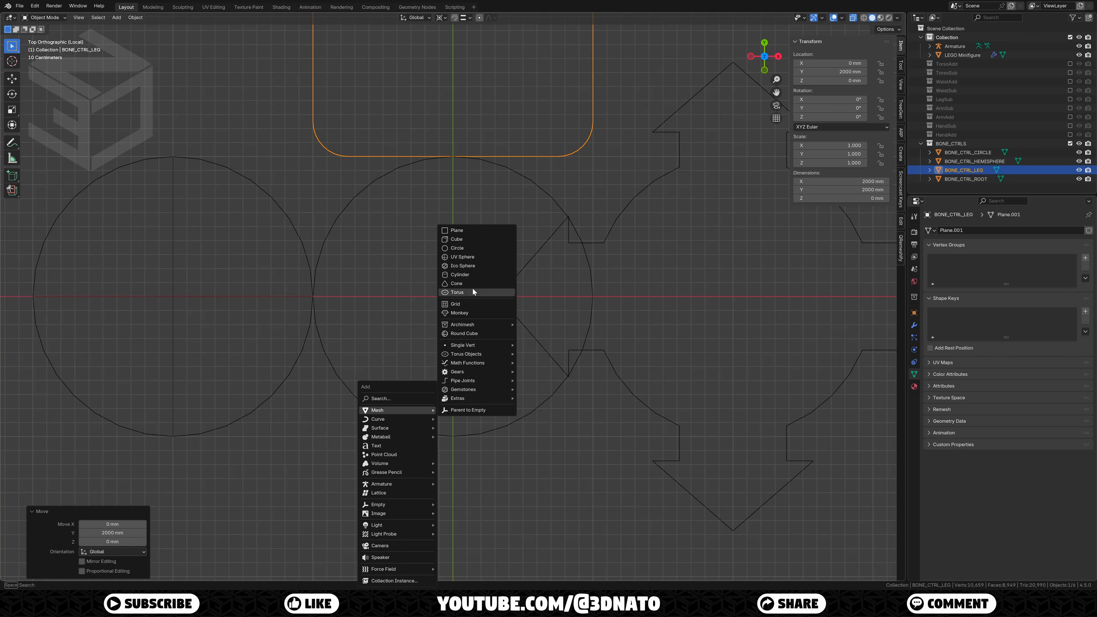
{"action": "left_click", "coordinate": [471, 240]}
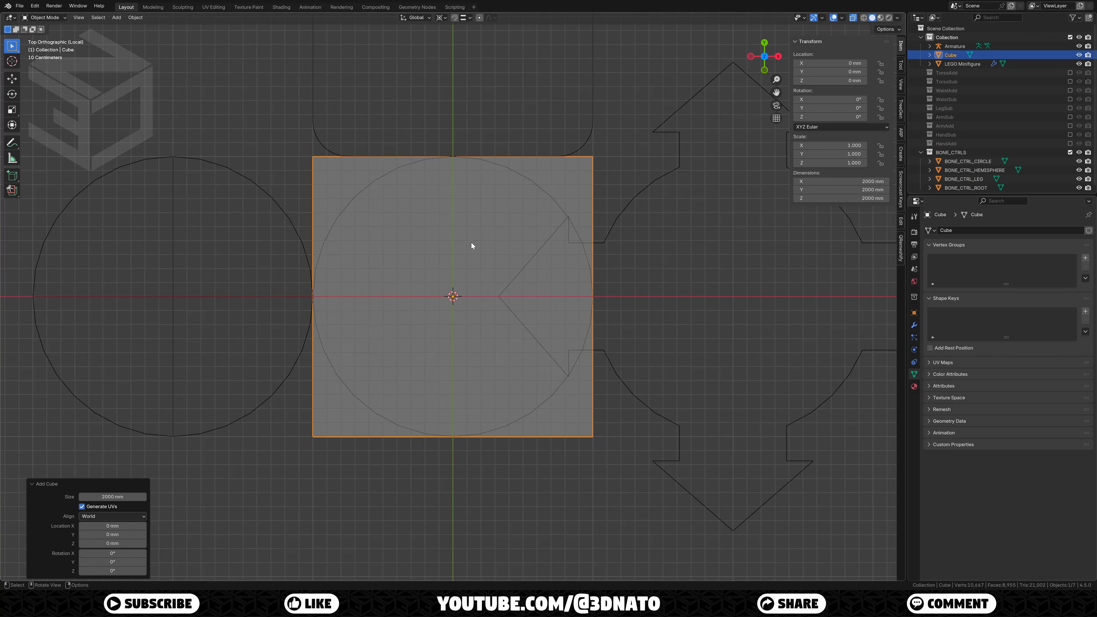
{"action": "key", "text": "F2"}
{"action": "type", "text": "BONE_CTRL_CUBE"}
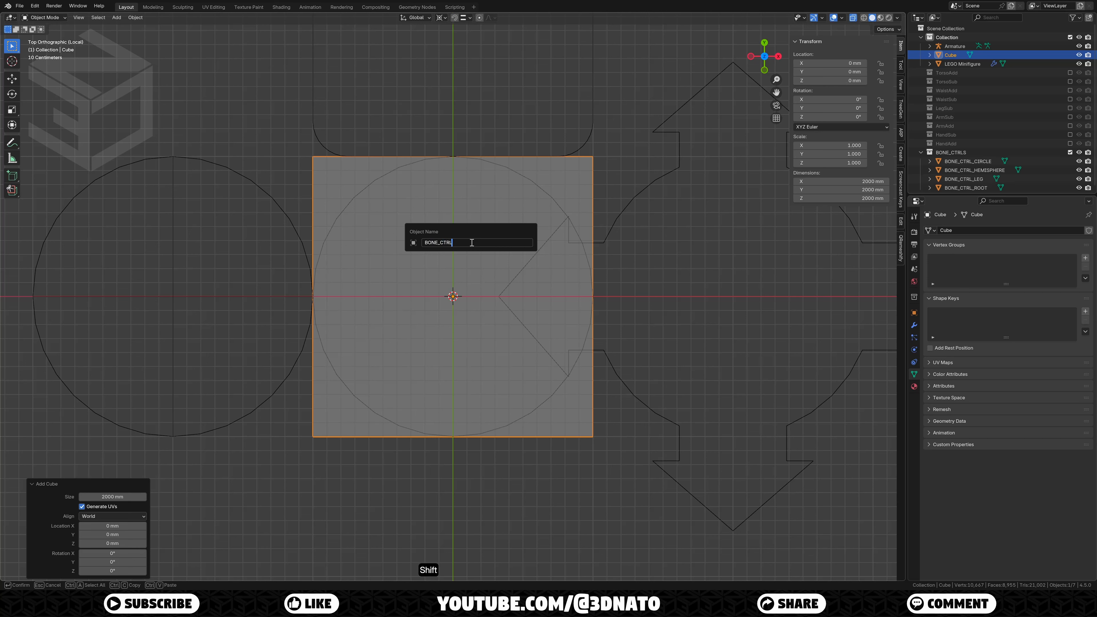
{"action": "key", "text": "Return"}
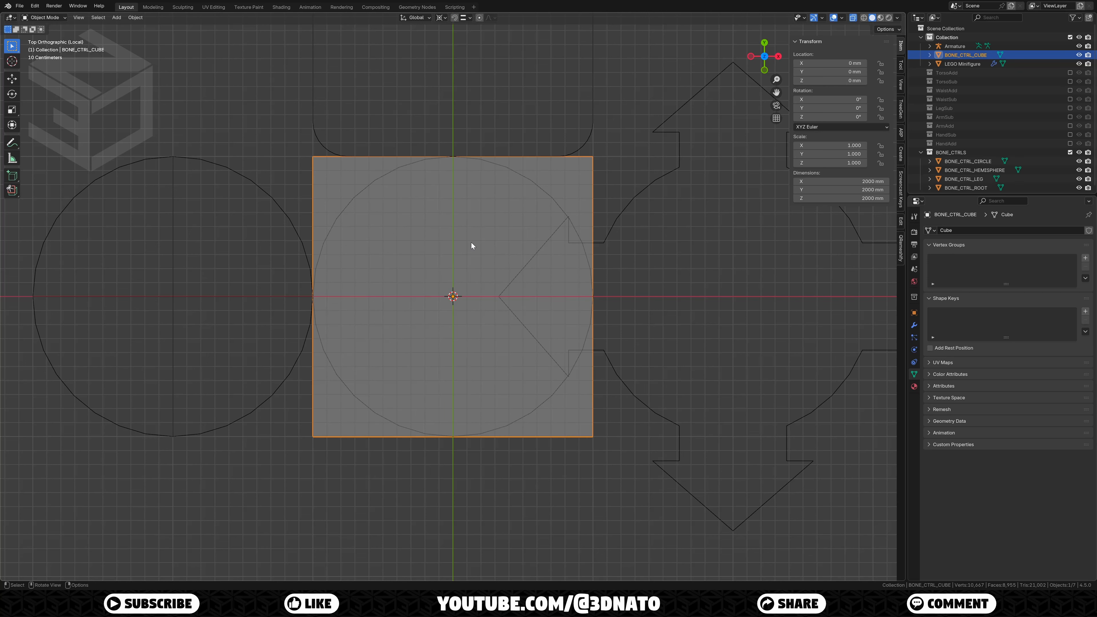
Step: Put BONE_CTRL_CUBE in the BONE_CTRLS collection and move it -2000 mm along Y
{"action": "key", "text": "m"}
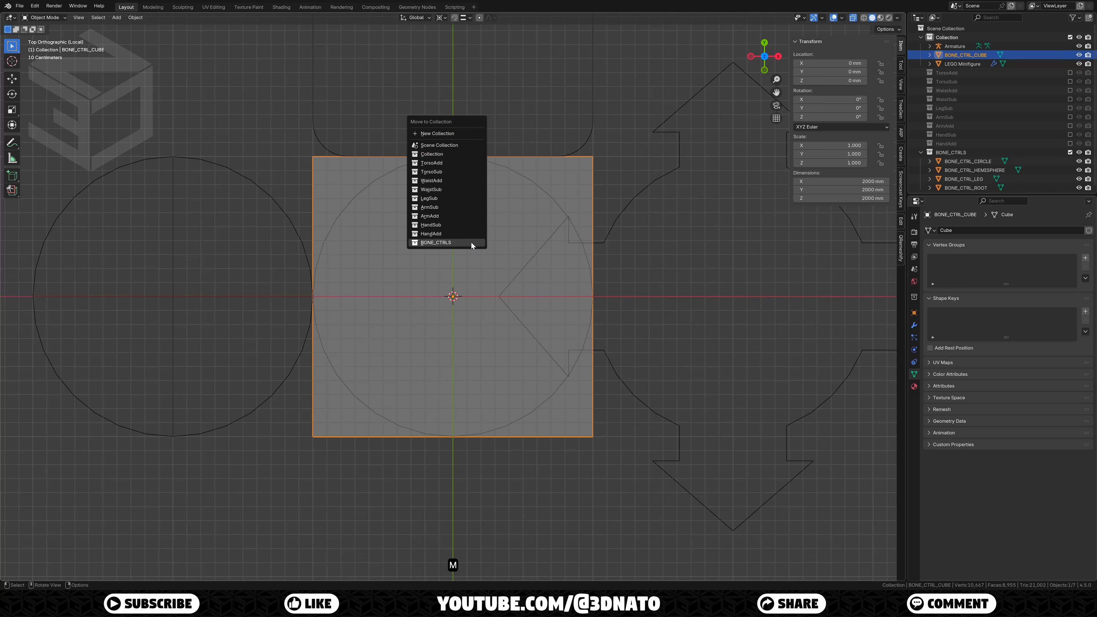
{"action": "left_click", "coordinate": [436, 243]}
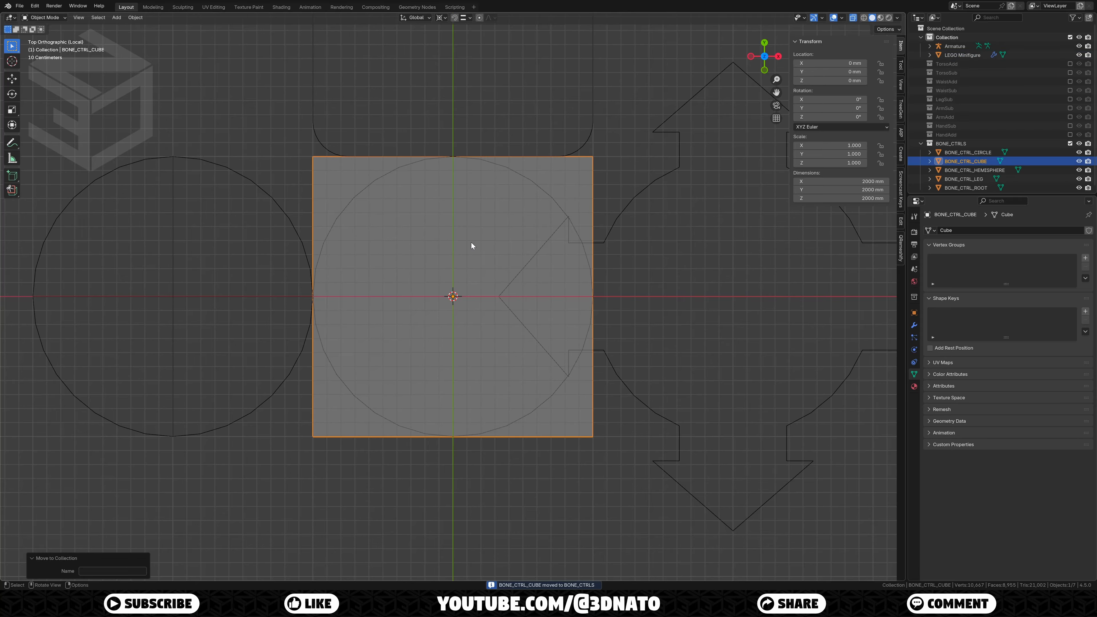
{"action": "type", "text": "gy-2"}
{"action": "key", "text": "KP_Enter"}
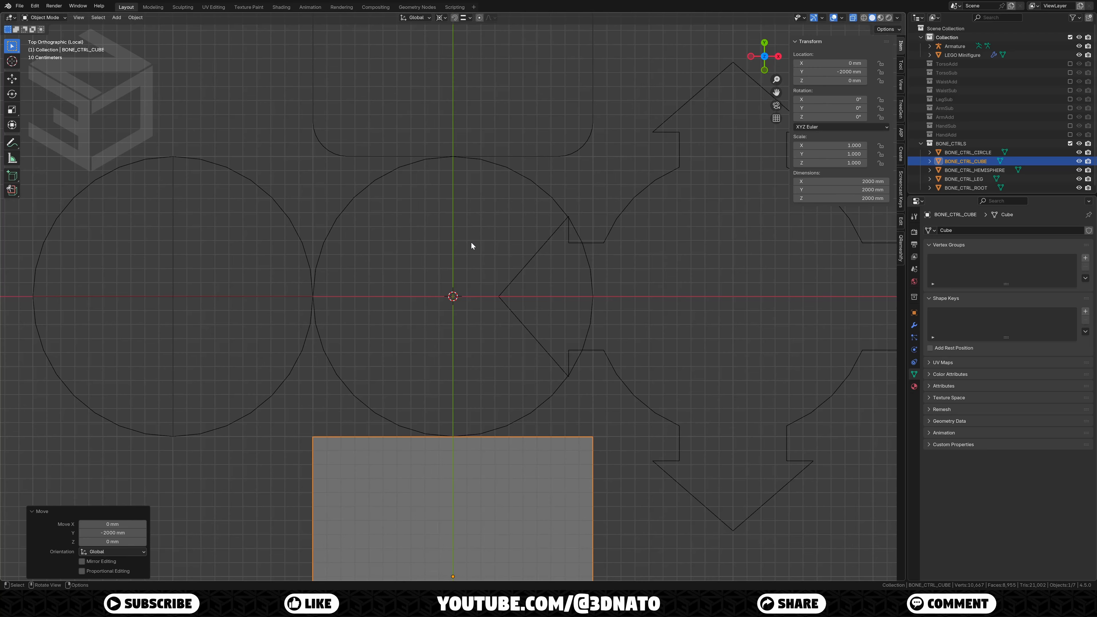
Step: Exclude the BONE_CTRLS collection from the view layer and delete the collections TorsoAdd through HandAdd with their hierarchy
{"action": "left_click", "coordinate": [1070, 144]}
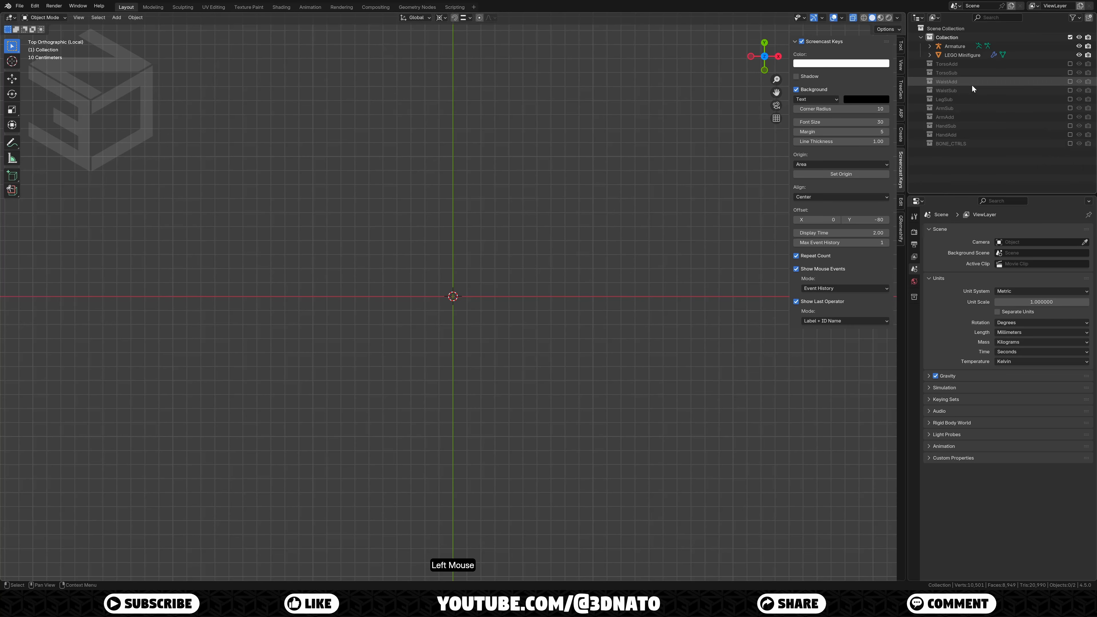
{"action": "left_click", "coordinate": [953, 65]}
{"action": "left_click", "coordinate": [958, 133], "text": "shift"}
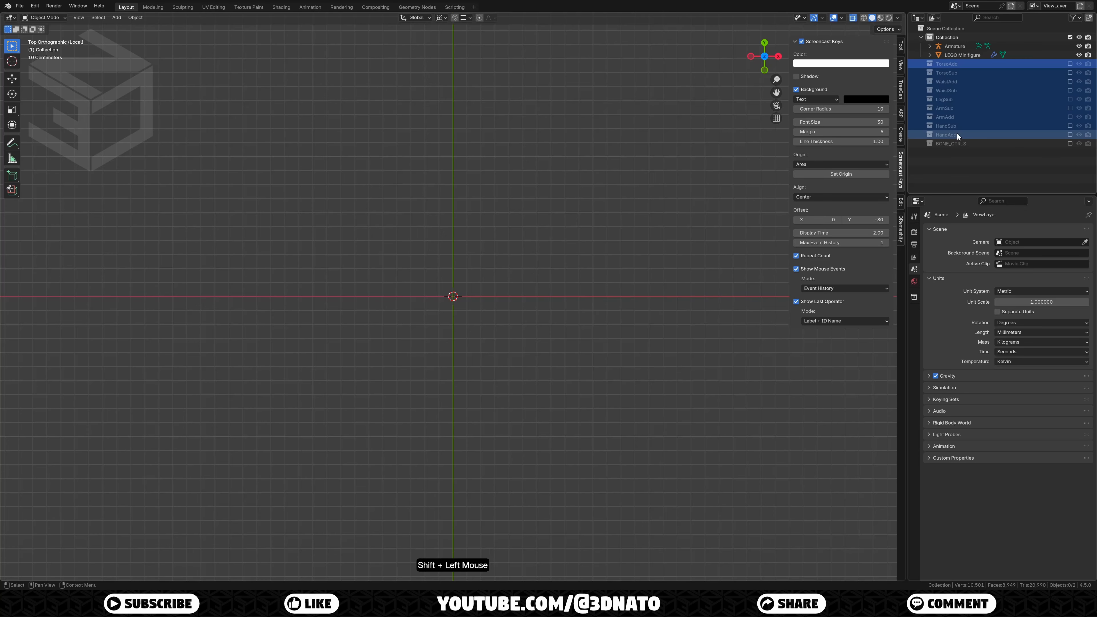
{"action": "right_click", "coordinate": [958, 133]}
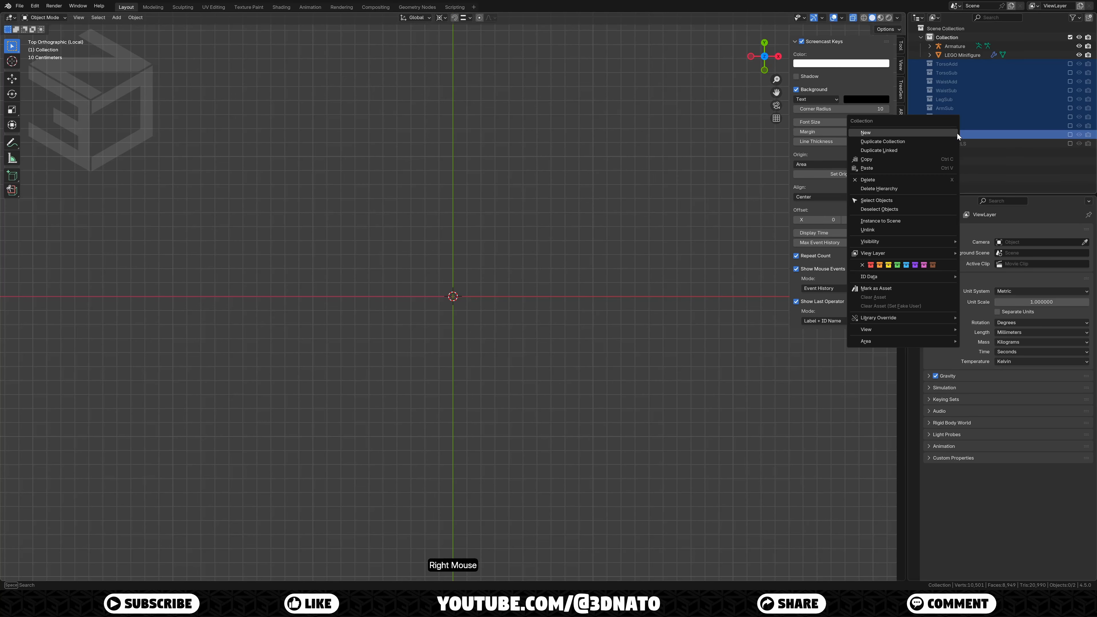
{"action": "left_click", "coordinate": [938, 188]}
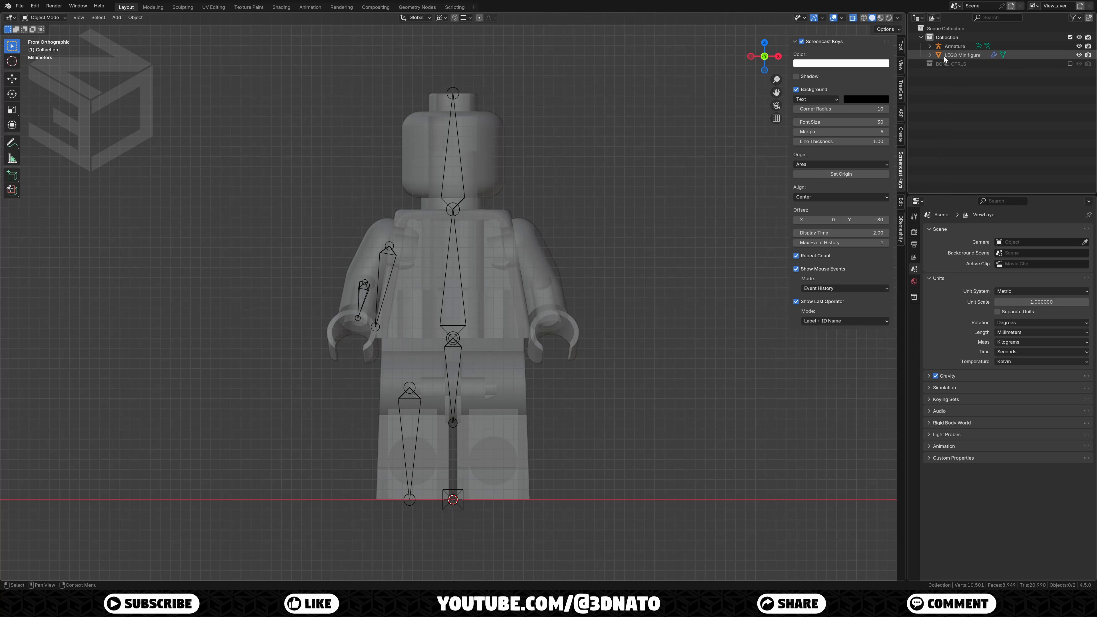
Step: Rename the main Collection to LEGO MINIFIGURE
{"action": "double_click", "coordinate": [945, 38]}
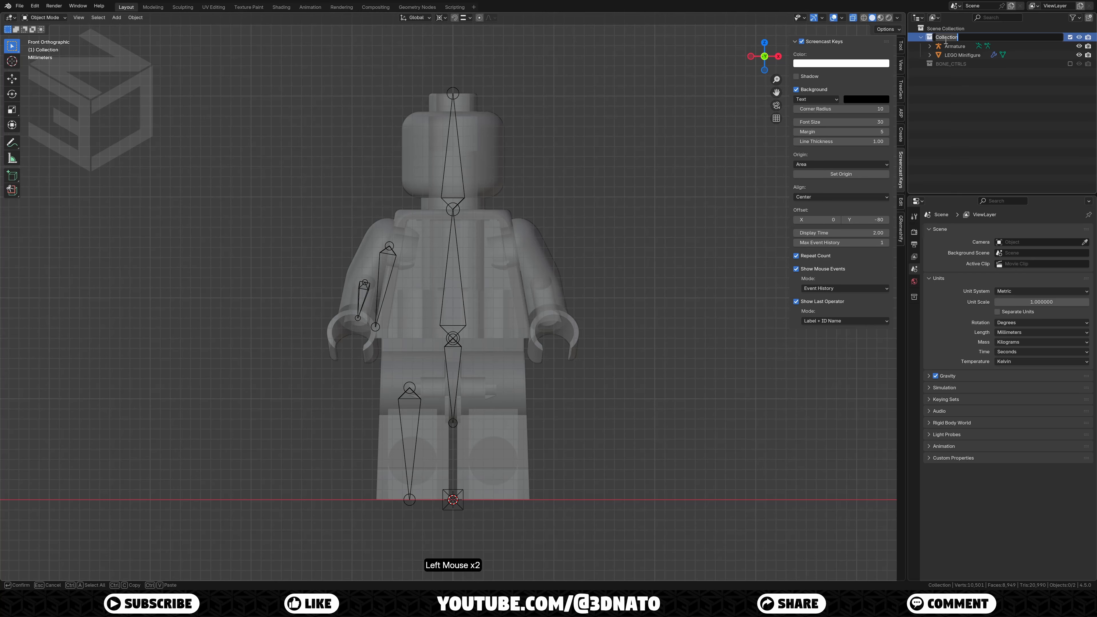
{"action": "type", "text": "LEGO MINI"}
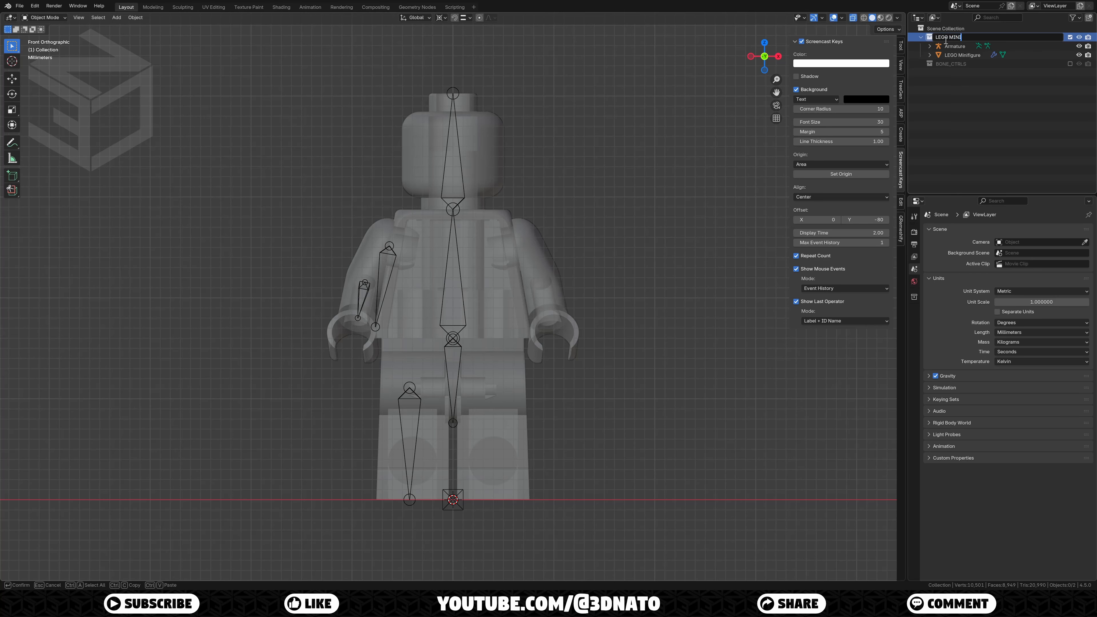
{"action": "type", "text": "FIGURE"}
{"action": "key", "text": "Return"}
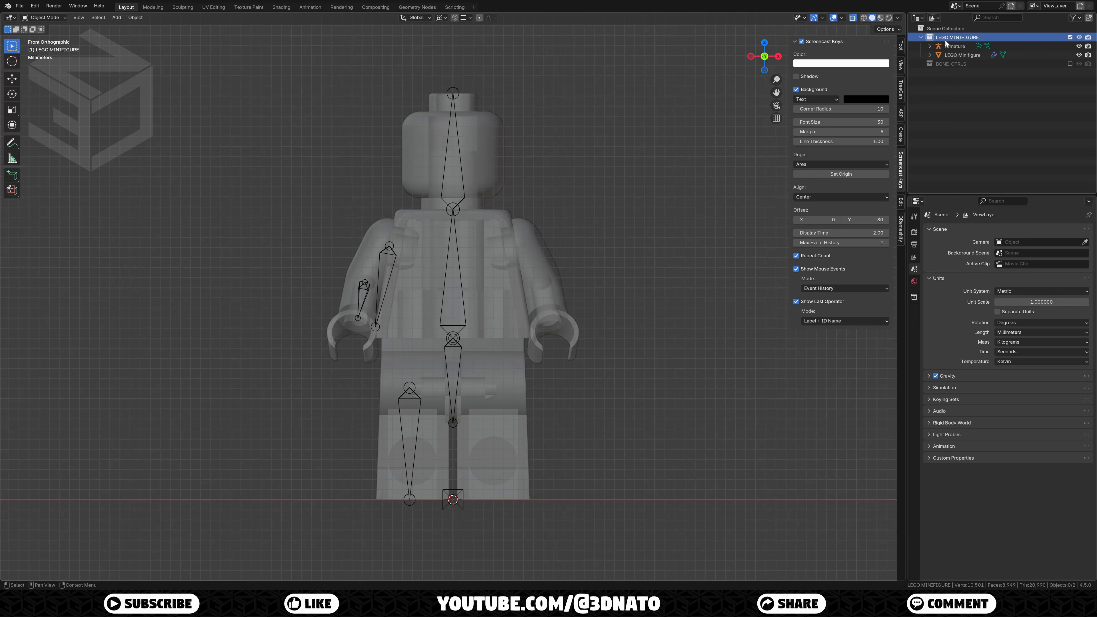
Step: Switch the view to perspective with X-ray off and put the Armature into Pose Mode
{"action": "left_click", "coordinate": [952, 47]}
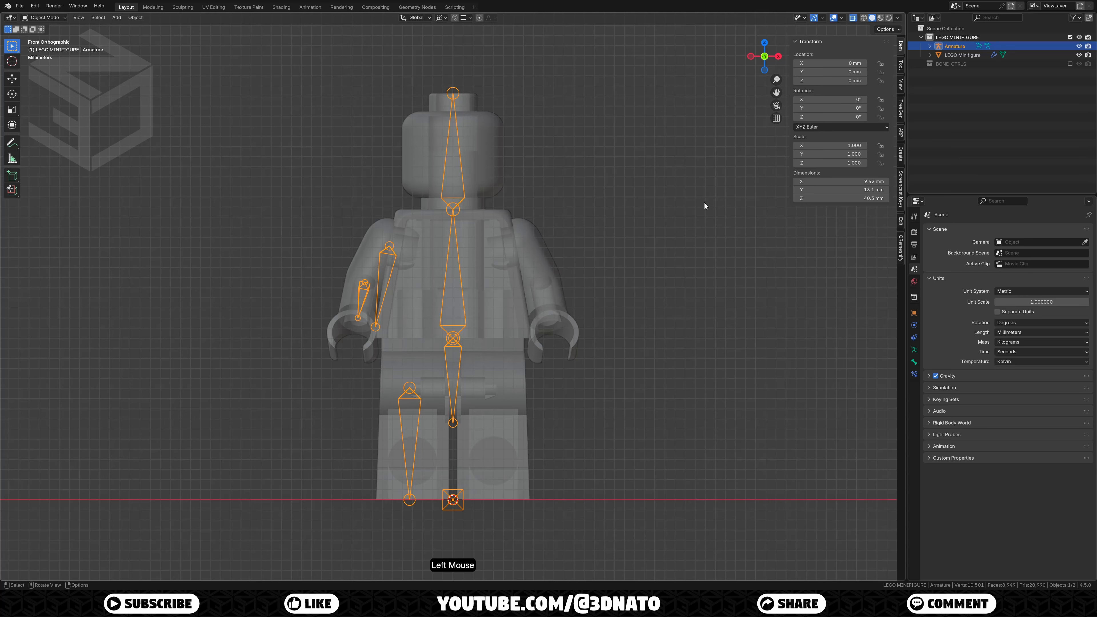
{"action": "key", "text": "KP_5"}
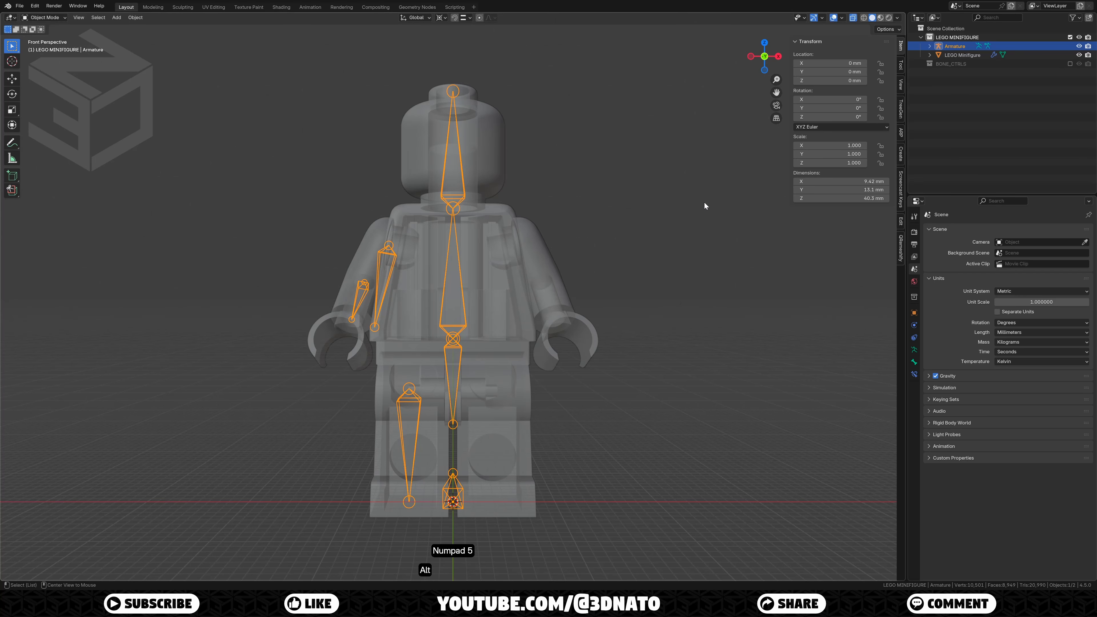
{"action": "key", "text": "alt+z"}
{"action": "key", "text": "Tab"}
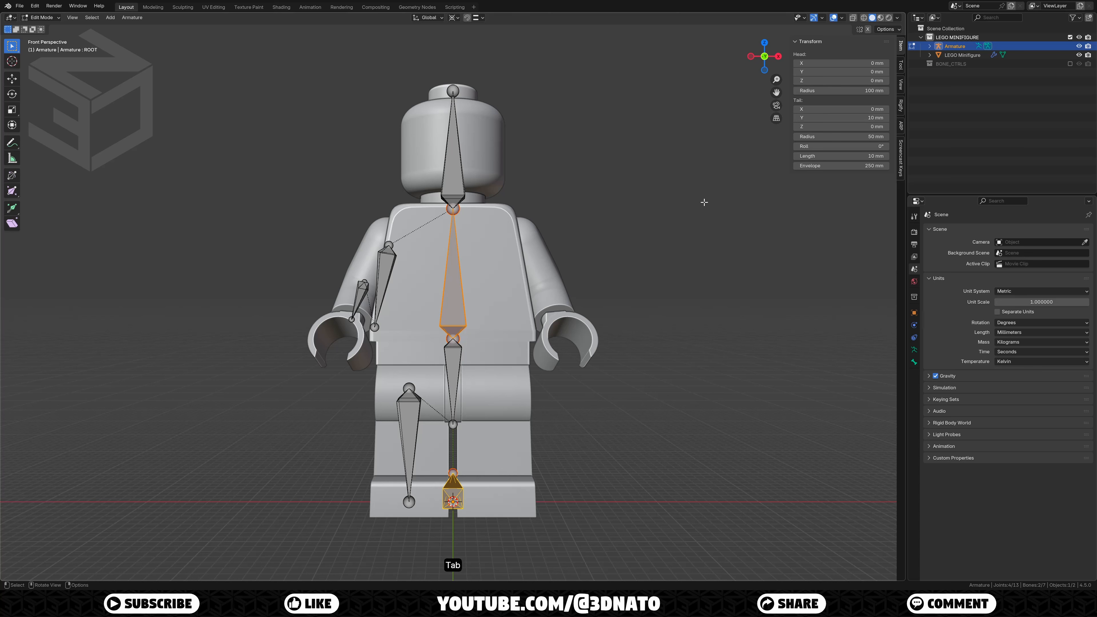
{"action": "key", "text": "ctrl+Tab"}
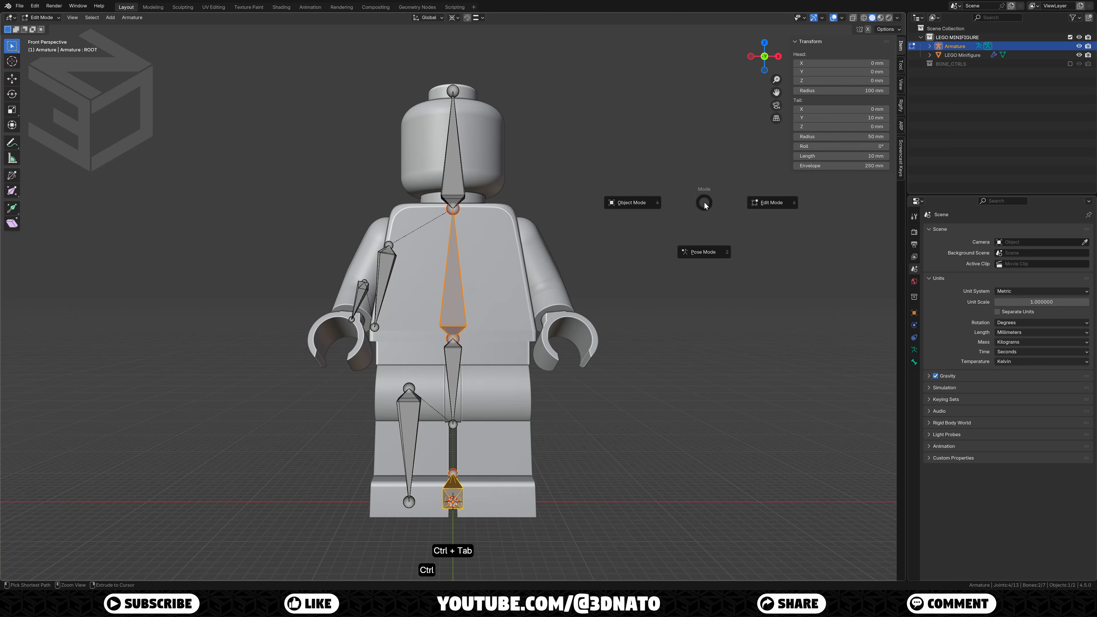
{"action": "left_click", "coordinate": [704, 253]}
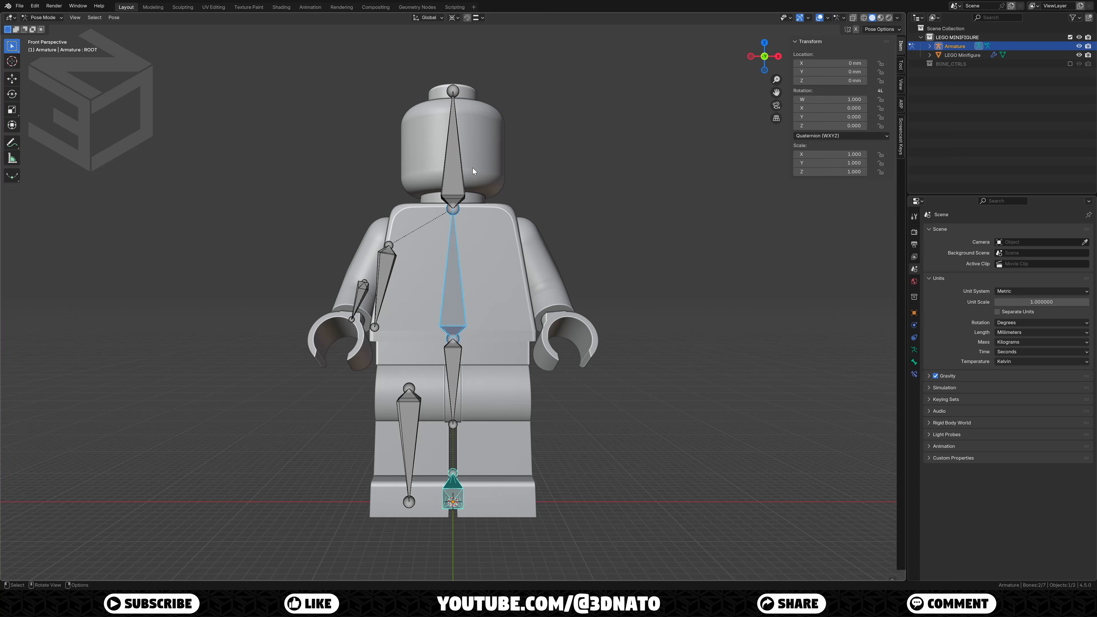
Step: Test the HEAD bone's rotation axes, undo the test, and lock its W, X and Z rotation
{"action": "left_click", "coordinate": [456, 165]}
{"action": "left_click_drag", "start_coordinate": [815, 109], "coordinate": [849, 117]}
{"action": "key", "text": "ctrl+z"}
{"action": "key", "text": "ctrl+z"}
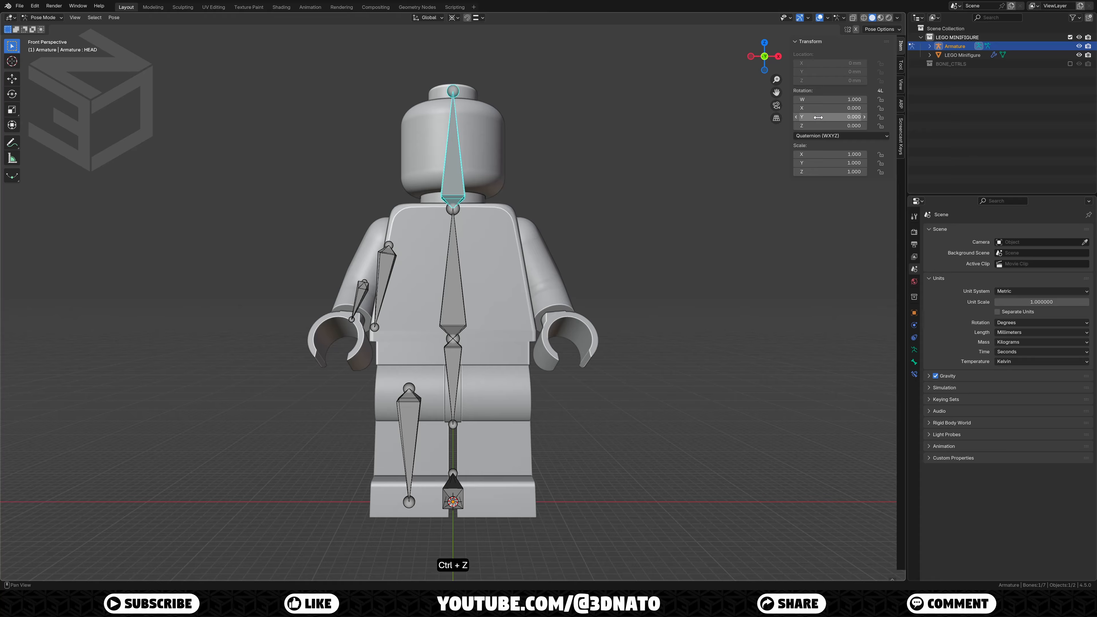
{"action": "left_click", "coordinate": [881, 100]}
{"action": "left_click", "coordinate": [881, 108]}
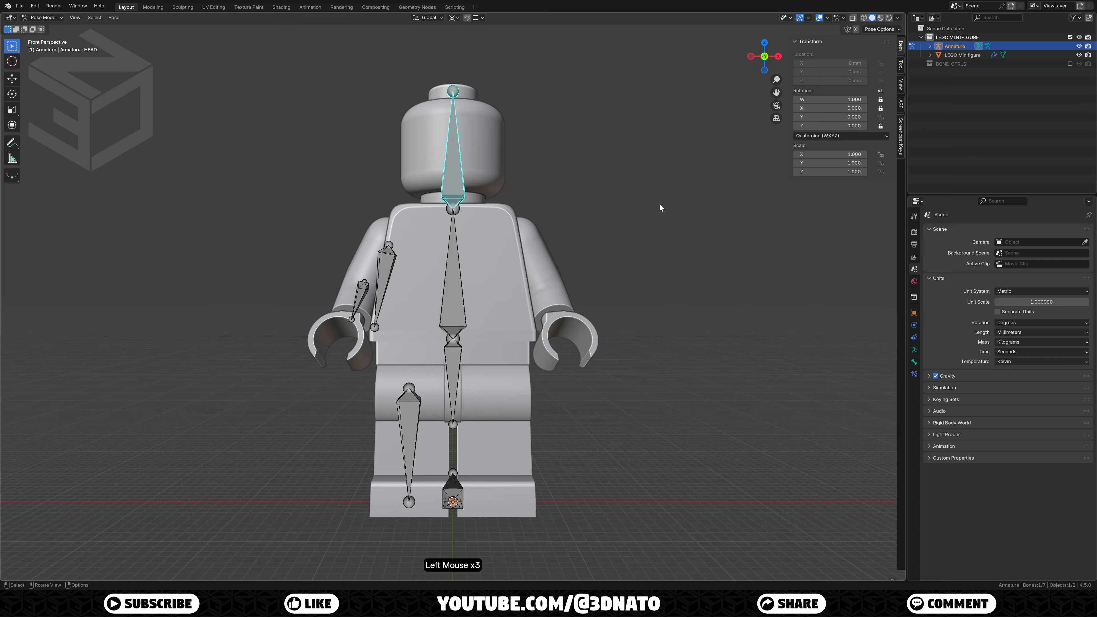
Step: Lock the W, X, Y and Z rotation of the TORSO bone
{"action": "left_click", "coordinate": [457, 279]}
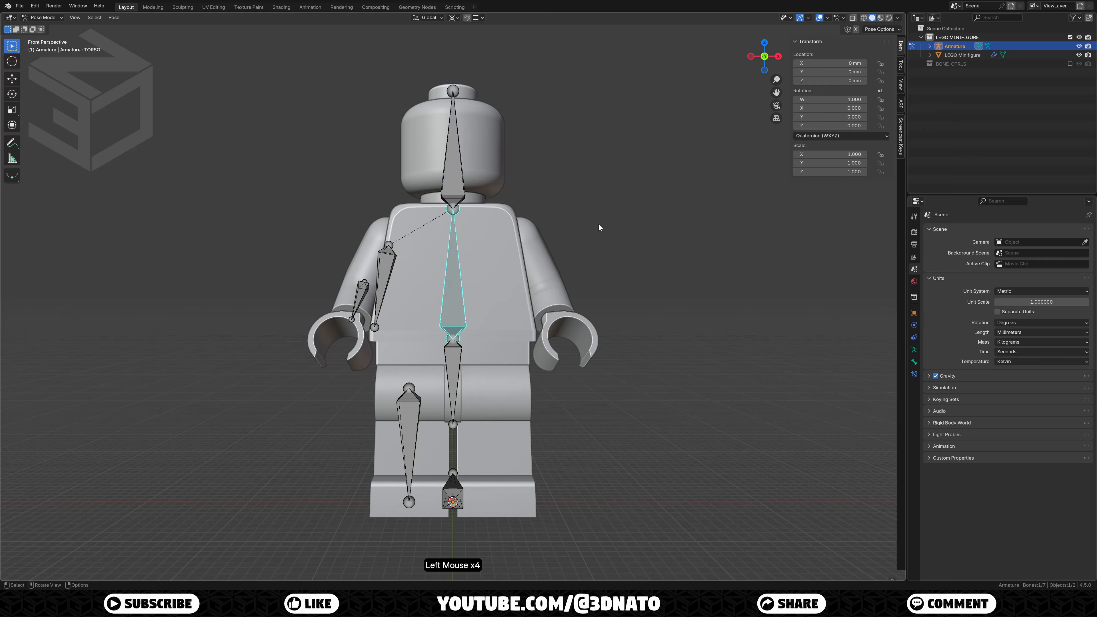
{"action": "left_click", "coordinate": [881, 100]}
{"action": "left_click", "coordinate": [881, 108]}
{"action": "left_click", "coordinate": [881, 117]}
{"action": "left_click", "coordinate": [881, 126]}
Step: Lock the W, X, Y and Z rotation of the HIPS bone
{"action": "left_click", "coordinate": [449, 366]}
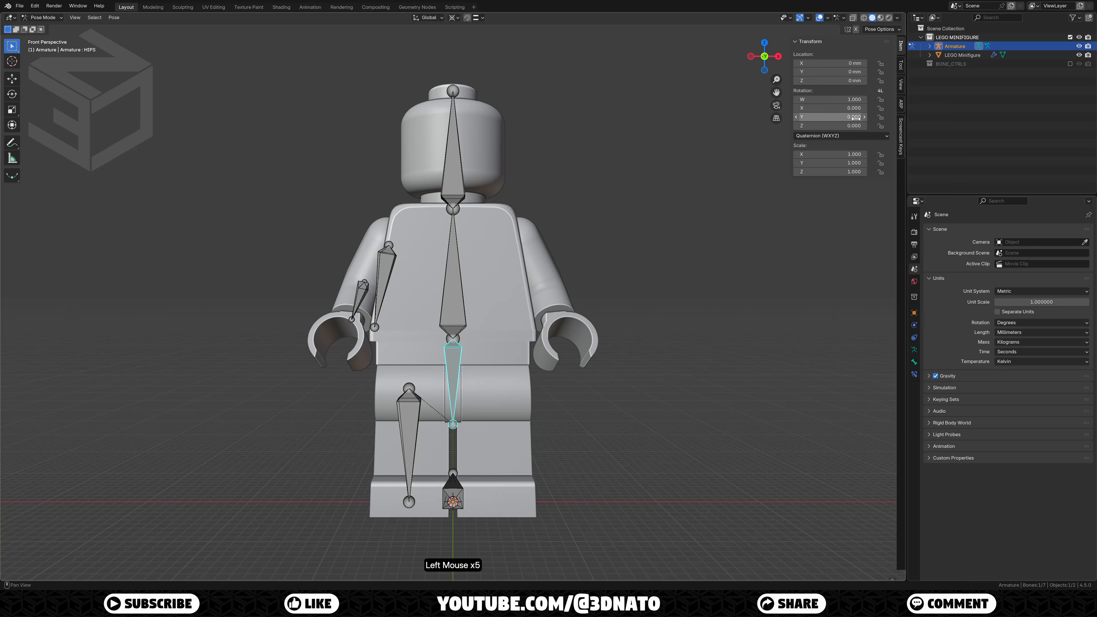
{"action": "left_click", "coordinate": [881, 99]}
{"action": "left_click", "coordinate": [881, 108]}
{"action": "left_click", "coordinate": [882, 117]}
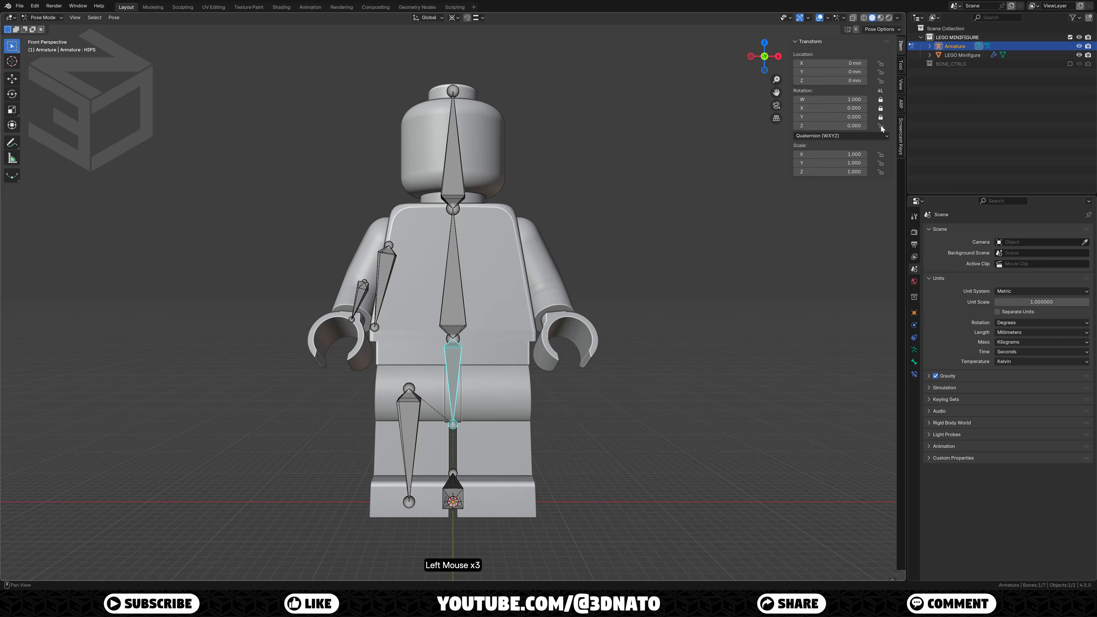
{"action": "left_click", "coordinate": [881, 126]}
Step: Test the LEG.R bone's X rotation, undo the test, and lock its W, Y and Z rotation
{"action": "left_click", "coordinate": [411, 425]}
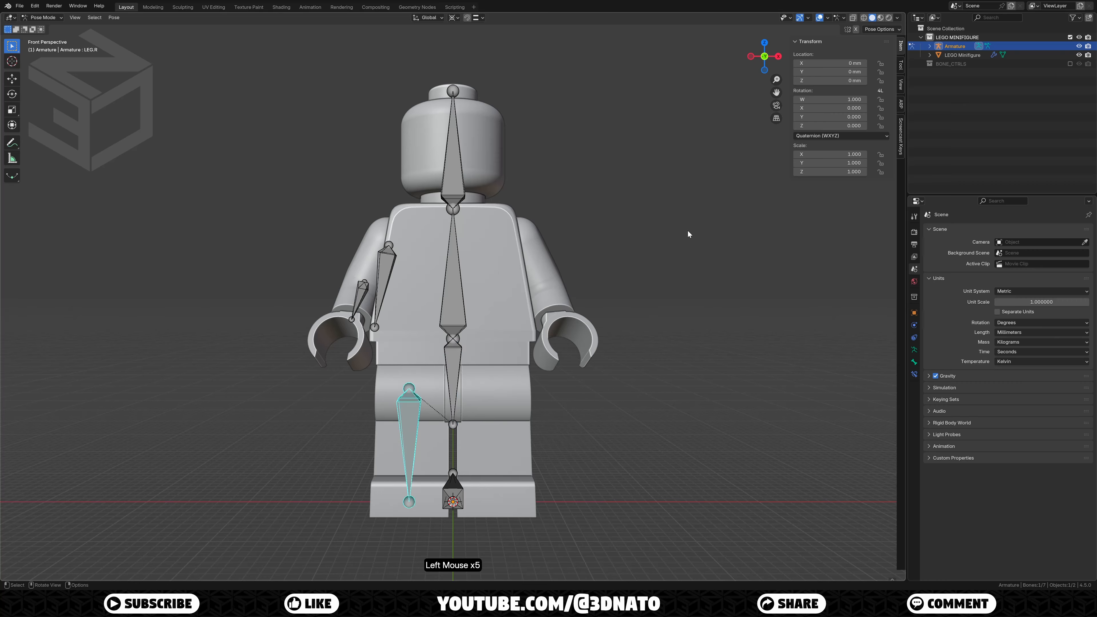
{"action": "left_click_drag", "start_coordinate": [830, 108], "coordinate": [864, 108]}
{"action": "key", "text": "ctrl+z"}
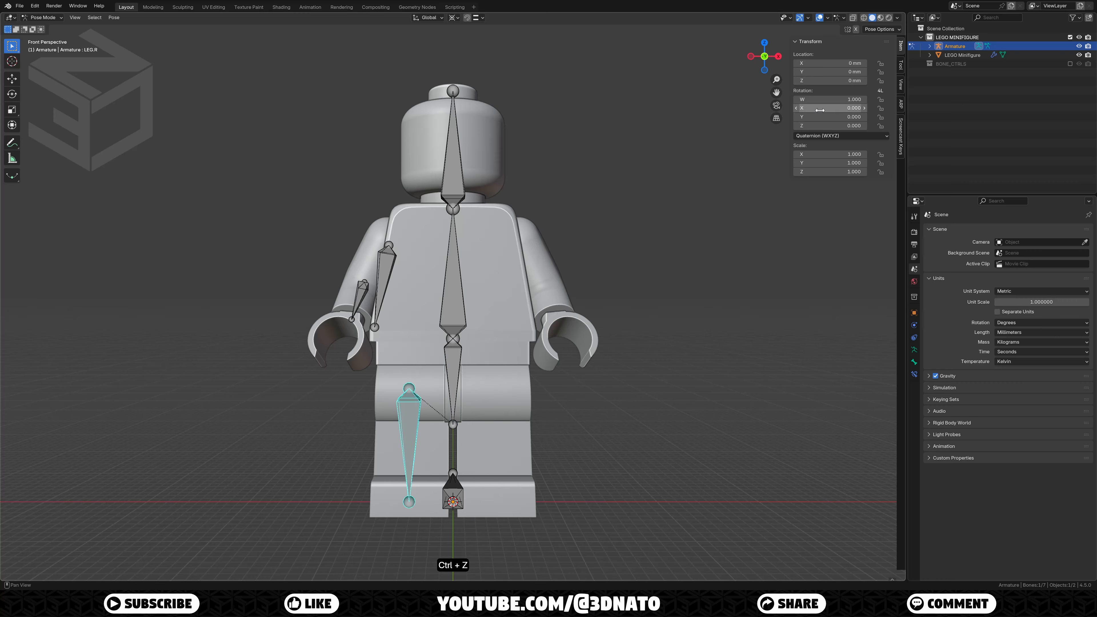
{"action": "left_click", "coordinate": [881, 99]}
{"action": "left_click", "coordinate": [881, 117]}
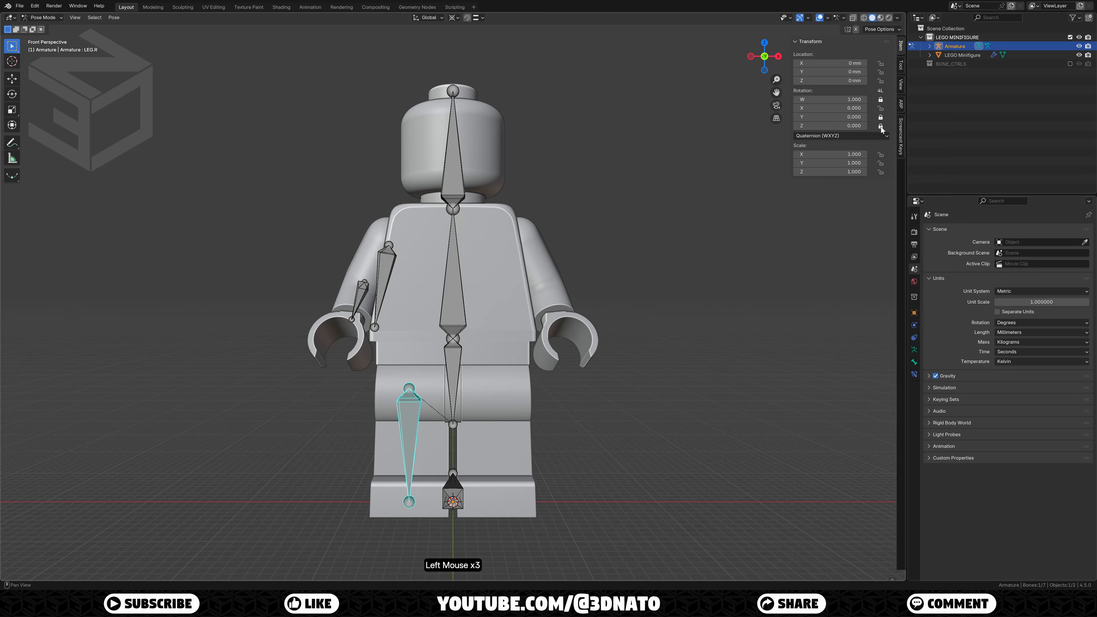
Step: Test the ARM.R bone's X rotation, undo the test, and lock its W and Y rotation
{"action": "left_click", "coordinate": [387, 281]}
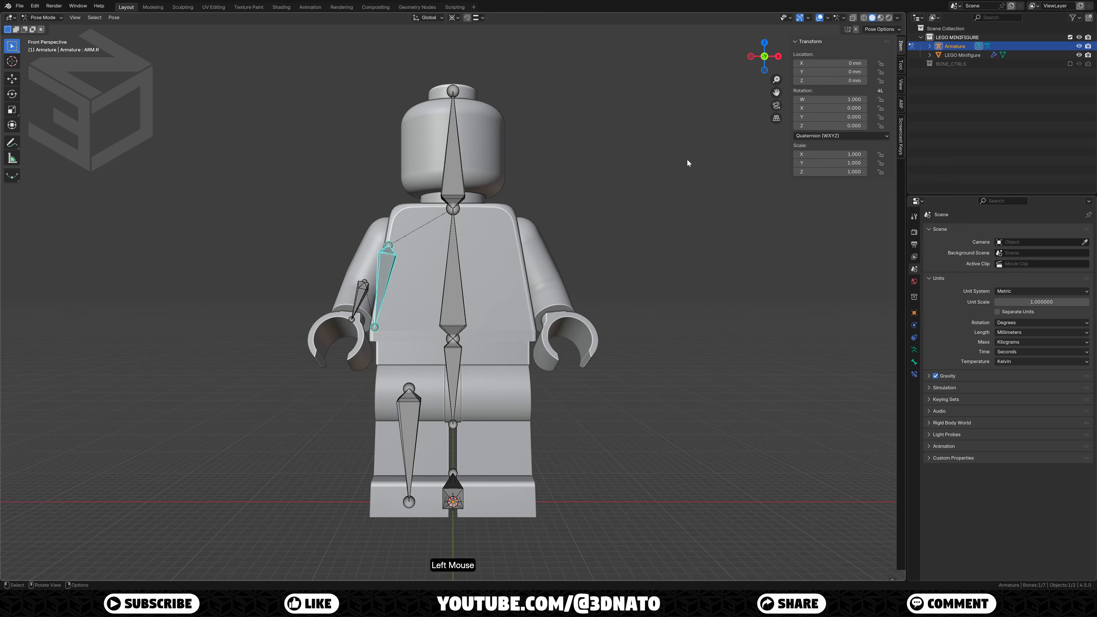
{"action": "left_click_drag", "start_coordinate": [834, 109], "coordinate": [795, 109]}
{"action": "key", "text": "ctrl+z"}
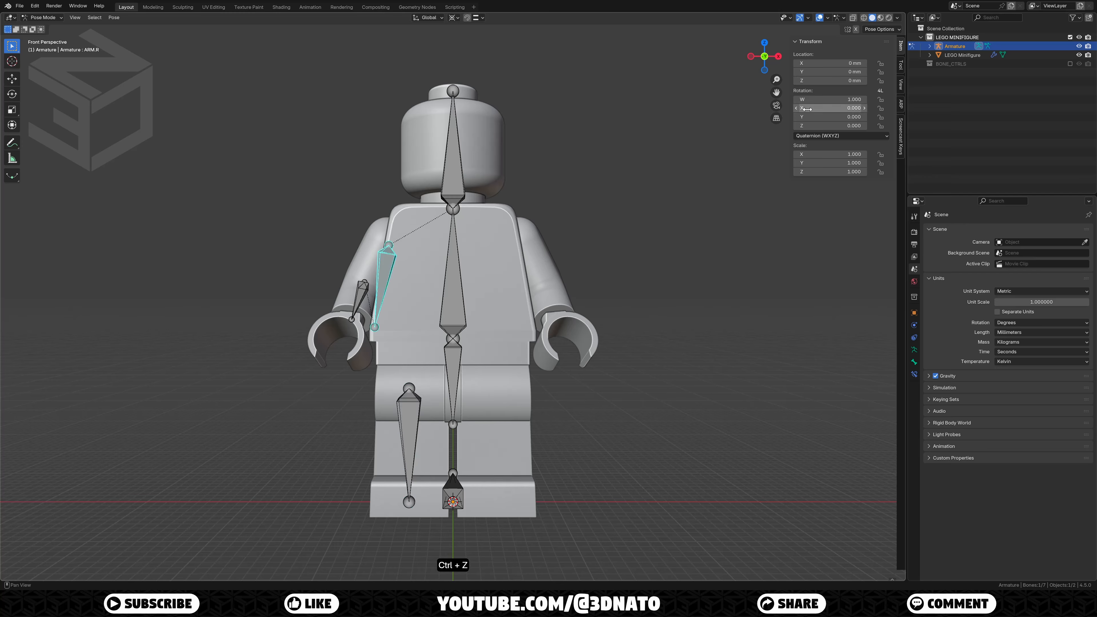
{"action": "left_click", "coordinate": [881, 100]}
{"action": "left_click", "coordinate": [881, 117]}
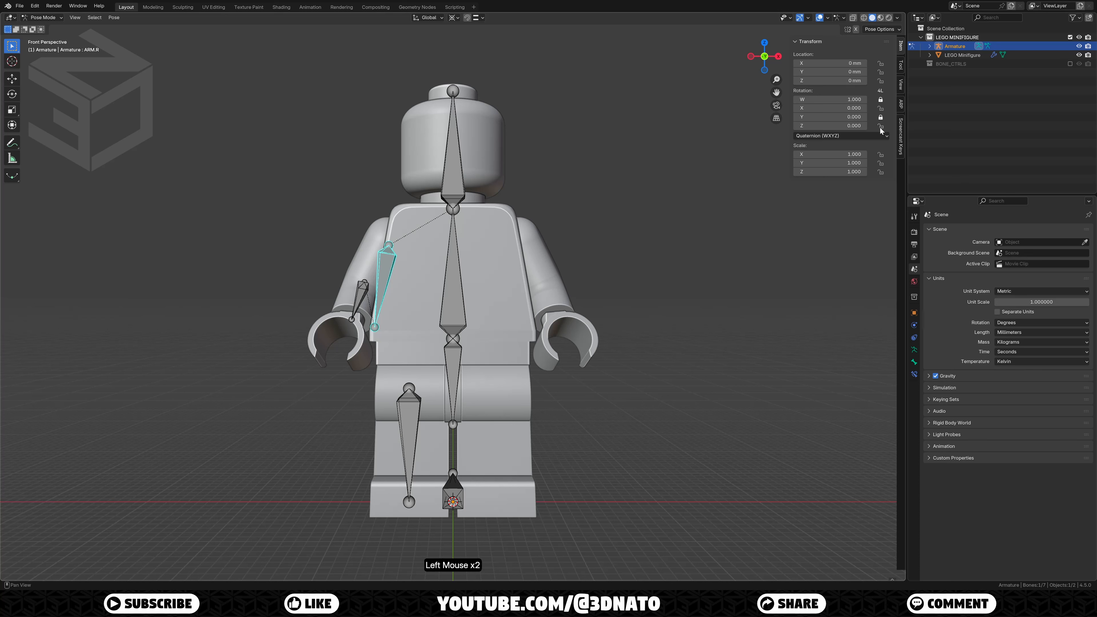
Step: Test the HAND.R bone's rotation, undo the test, and lock its W, X and Z rotation
{"action": "left_click", "coordinate": [359, 301]}
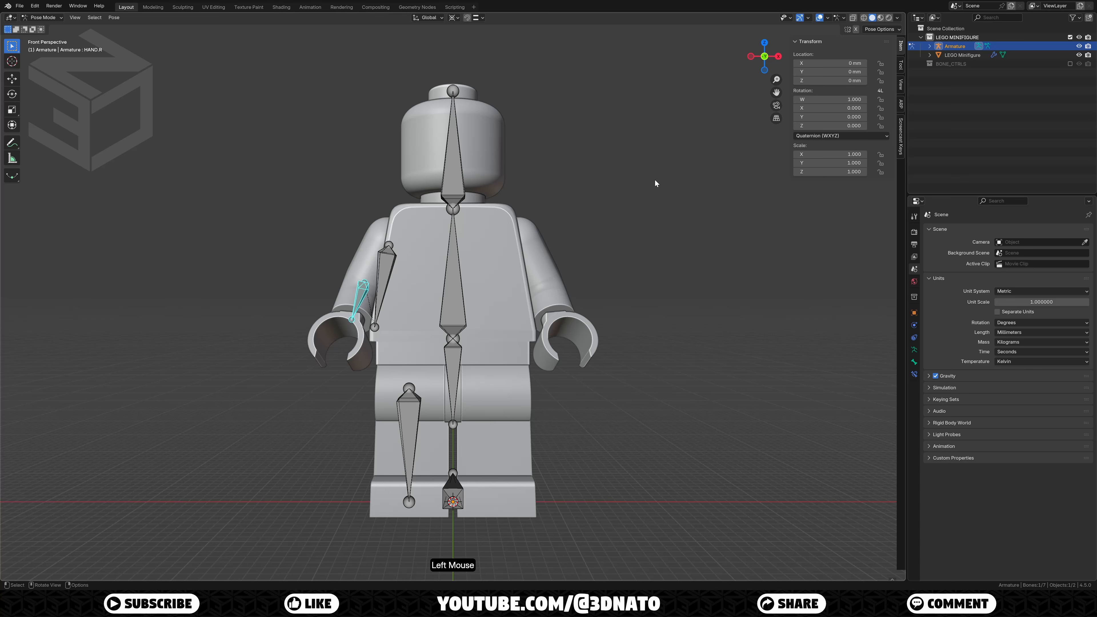
{"action": "left_click_drag", "start_coordinate": [816, 108], "coordinate": [816, 116]}
{"action": "key", "text": "ctrl+z"}
{"action": "key", "text": "ctrl+z"}
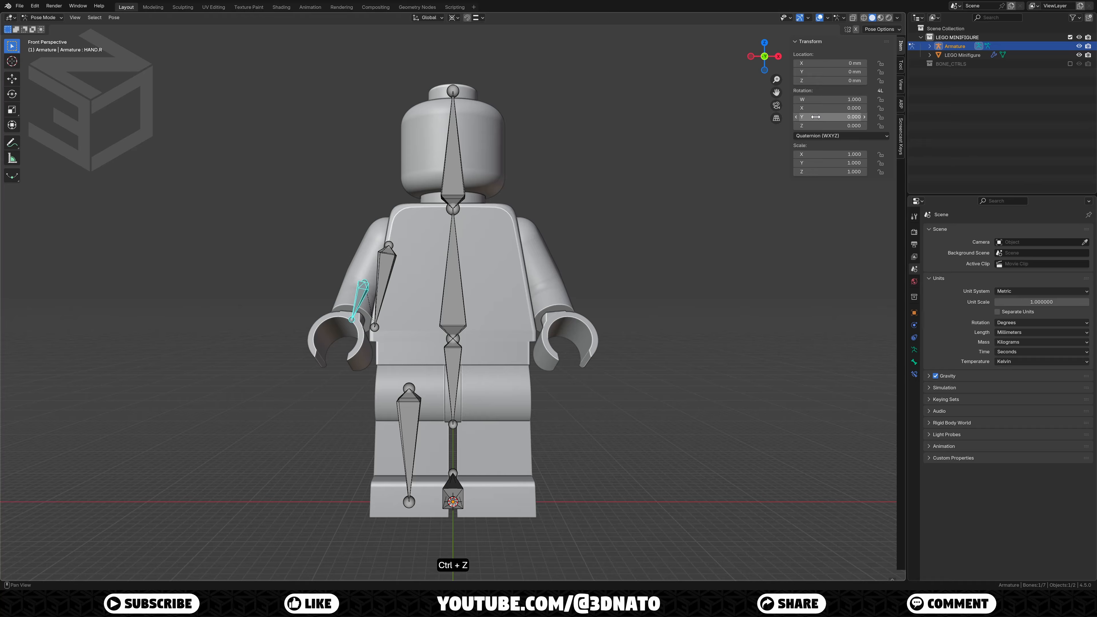
{"action": "left_click", "coordinate": [881, 99]}
{"action": "left_click", "coordinate": [882, 108]}
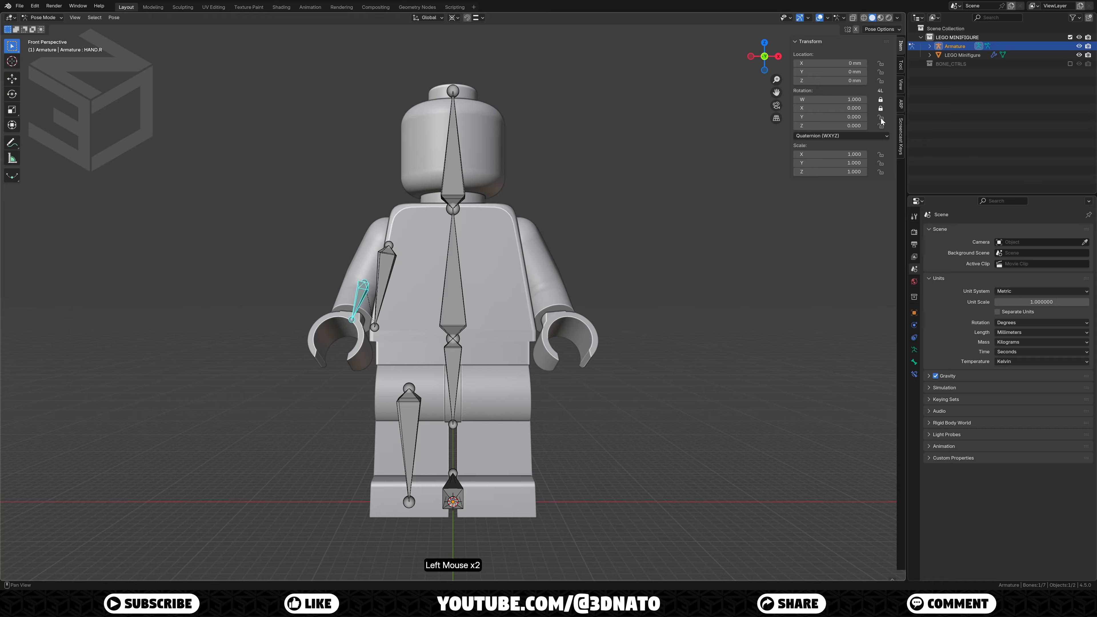
{"action": "left_click", "coordinate": [881, 126]}
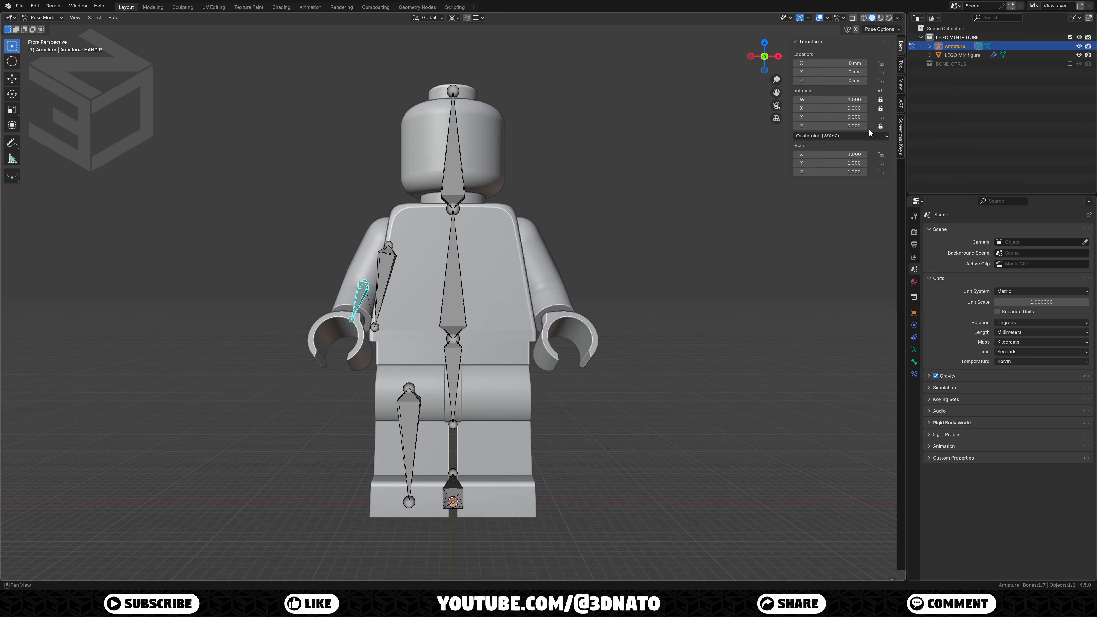
Step: Set the HEAD bone's pose color to 09 - Theme Color Set and assign BONE_CTRL_CIRCLE as its custom shape
{"action": "left_click", "coordinate": [454, 174]}
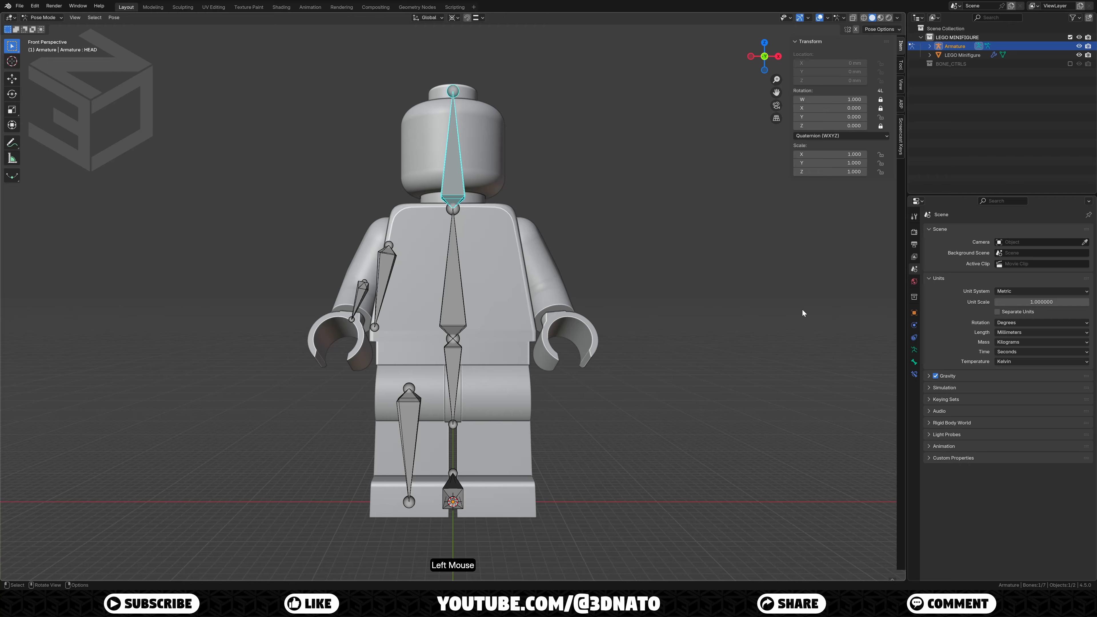
{"action": "left_click", "coordinate": [914, 362]}
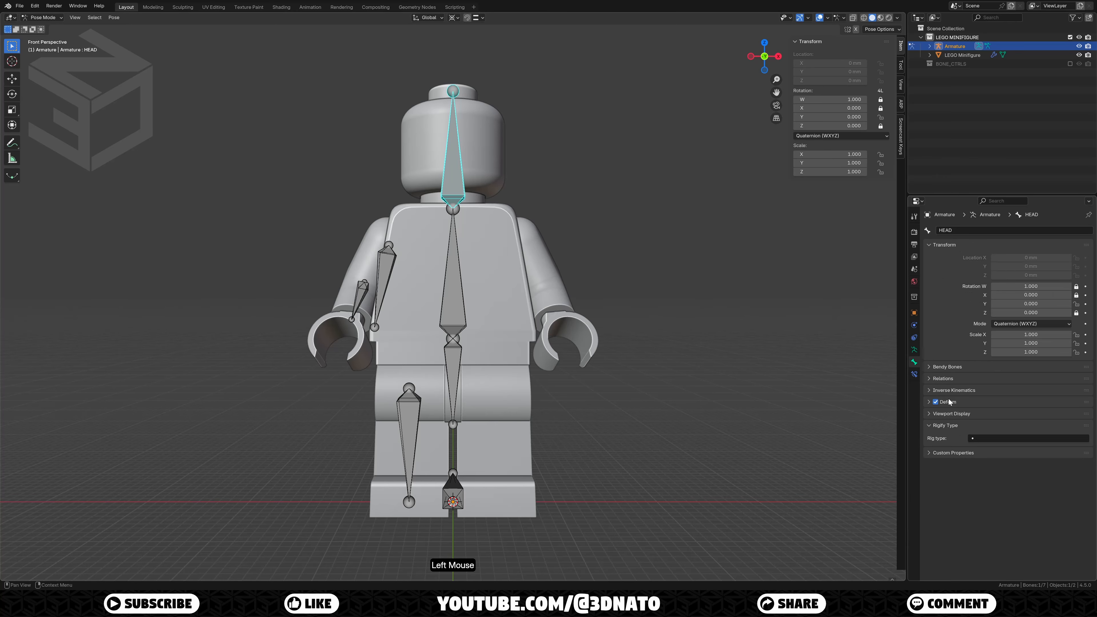
{"action": "left_click", "coordinate": [951, 413]}
{"action": "scroll", "coordinate": [964, 415], "scroll_direction": "down", "scroll_amount": 3}
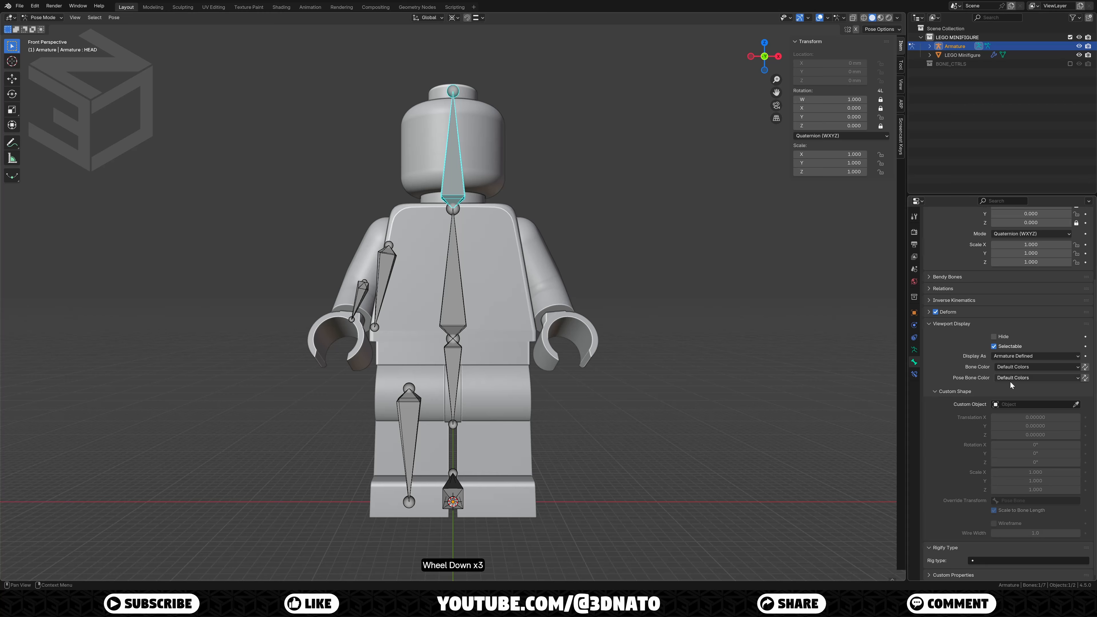
{"action": "left_click", "coordinate": [1015, 377]}
{"action": "left_click", "coordinate": [978, 475]}
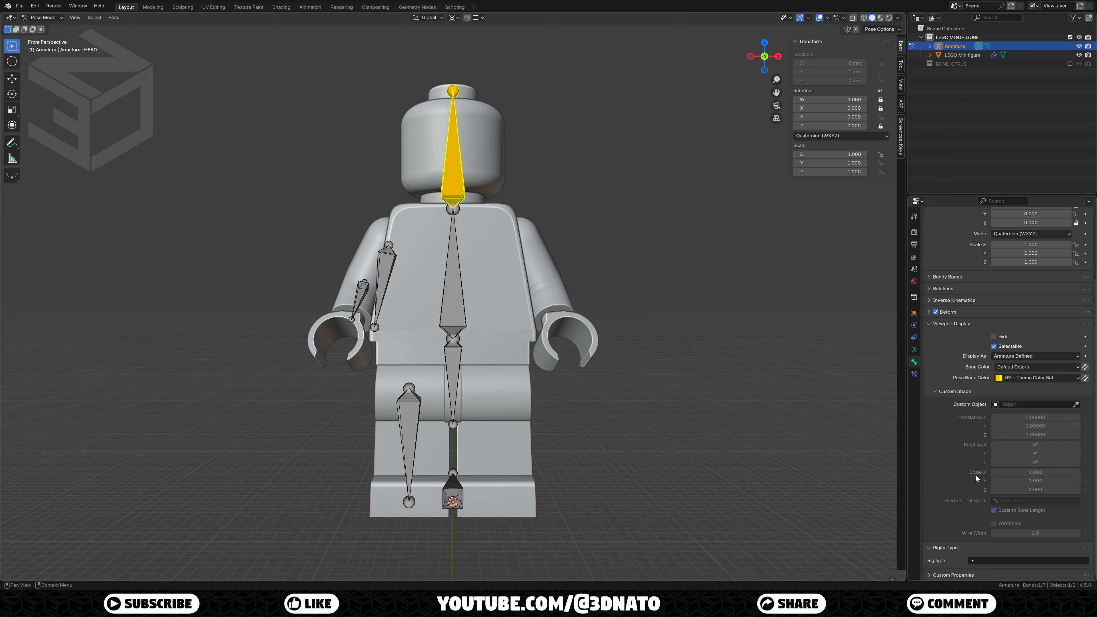
{"action": "left_click", "coordinate": [1019, 405]}
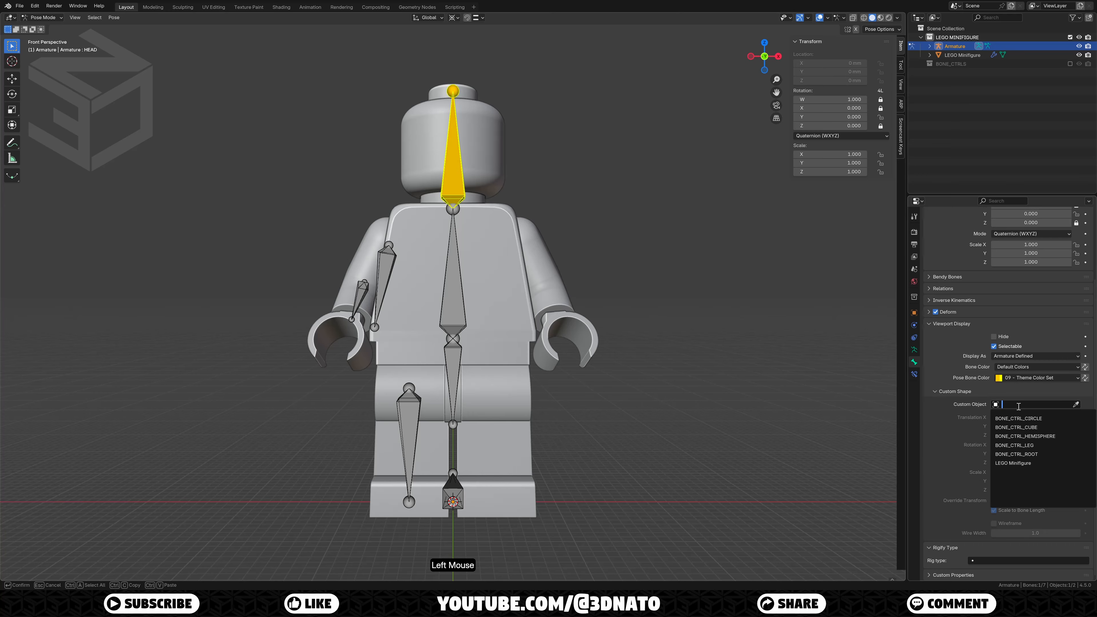
{"action": "left_click", "coordinate": [1019, 418]}
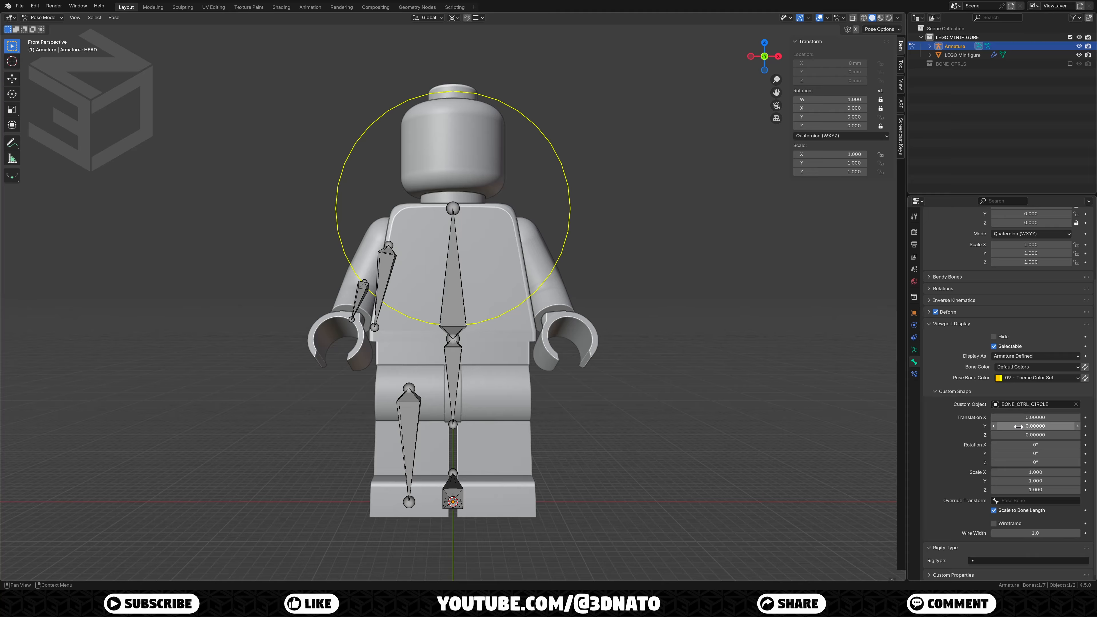
Step: Adjust the HEAD bone's custom shape to Y translation 0.0111, X rotation 90° and scale 0.5 on all axes
{"action": "left_click", "coordinate": [1020, 427]}
{"action": "type", "text": "0.0111"}
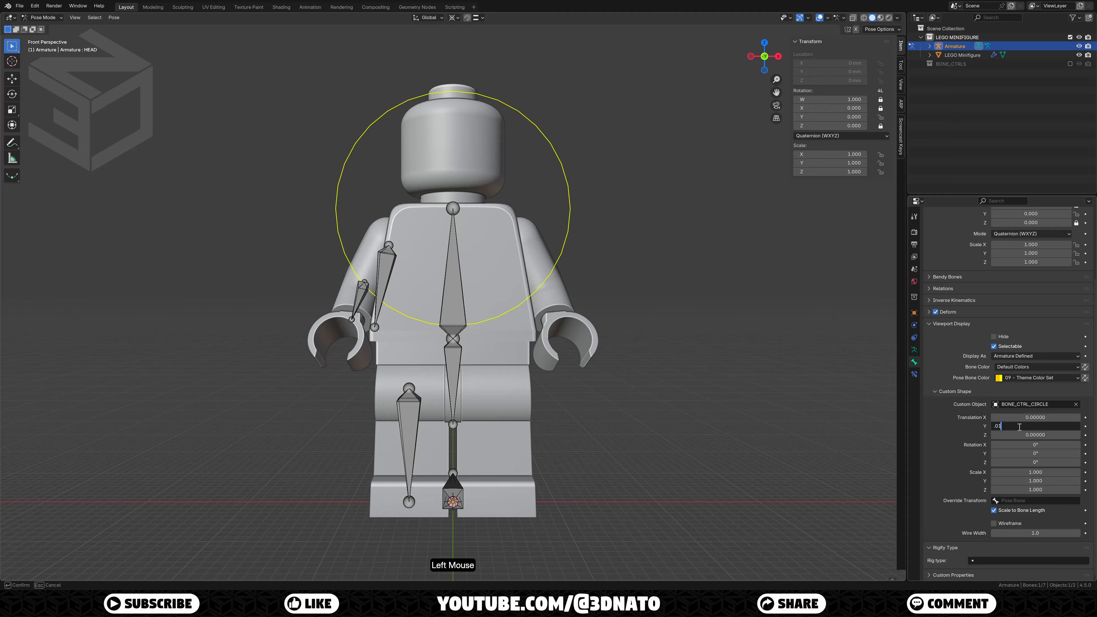
{"action": "key", "text": "Tab"}
{"action": "key", "text": "Tab"}
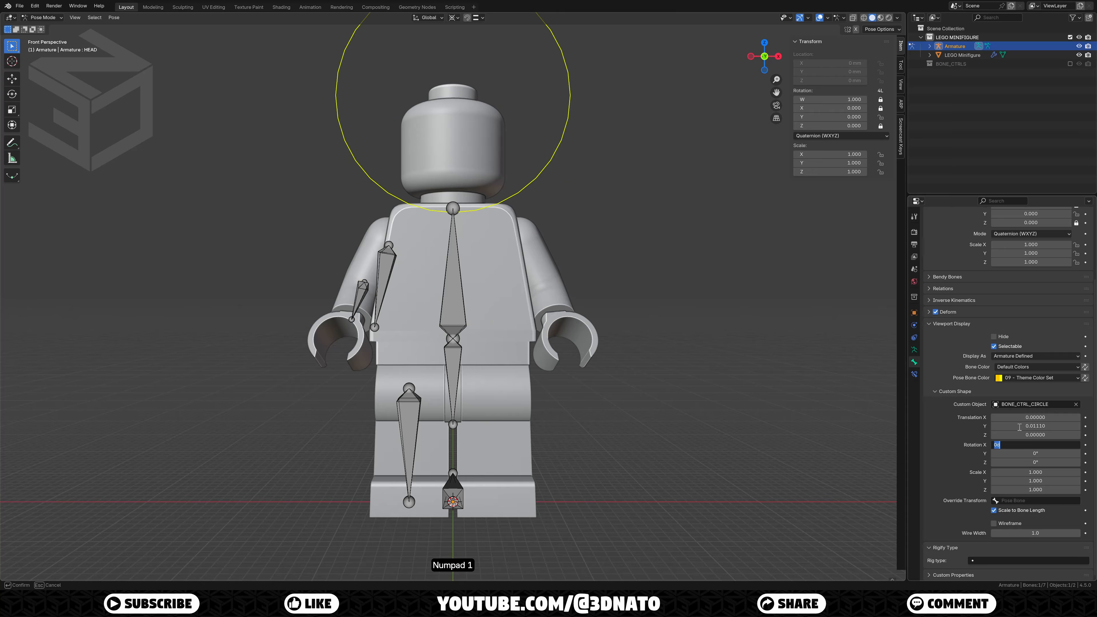
{"action": "type", "text": "90"}
{"action": "key", "text": "Return"}
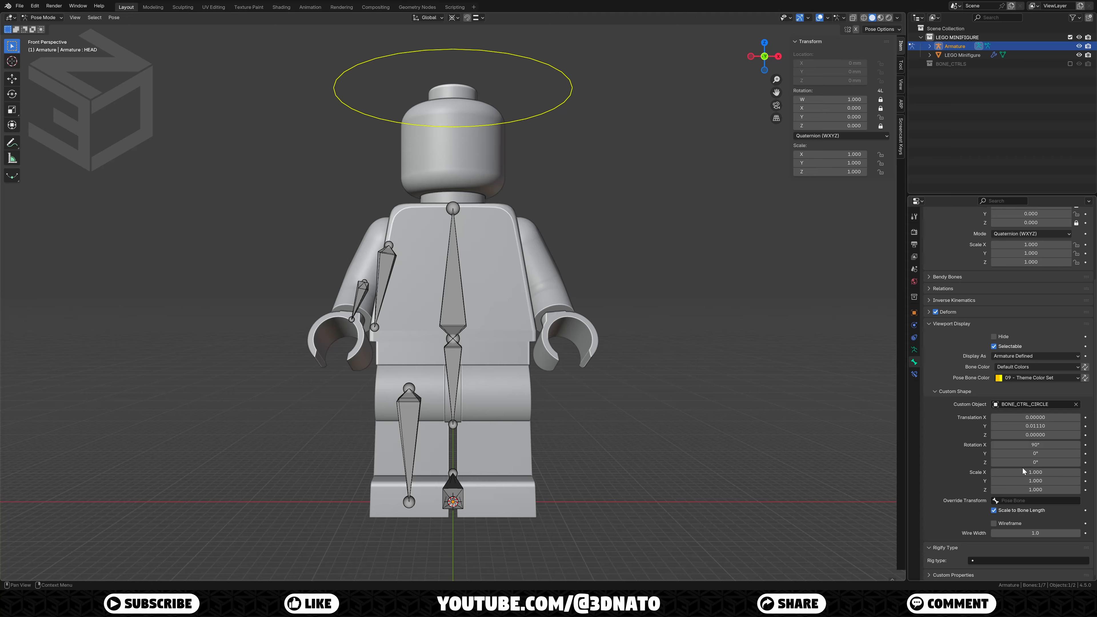
{"action": "left_click_drag", "start_coordinate": [1022, 472], "coordinate": [1022, 490]}
{"action": "type", "text": "0.5"}
{"action": "key", "text": "Return"}
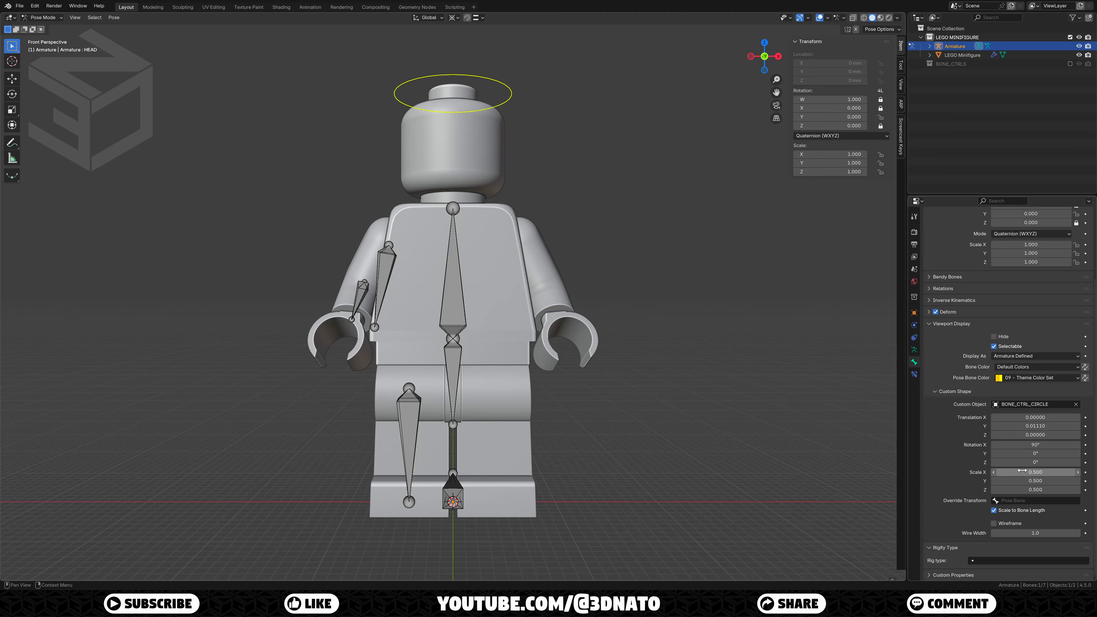
Step: Give the TORSO bone the 09 - Theme Color Set pose color and the BONE_CTRL_CUBE custom shape, scaled to 0.5 on all axes
{"action": "left_click", "coordinate": [462, 325]}
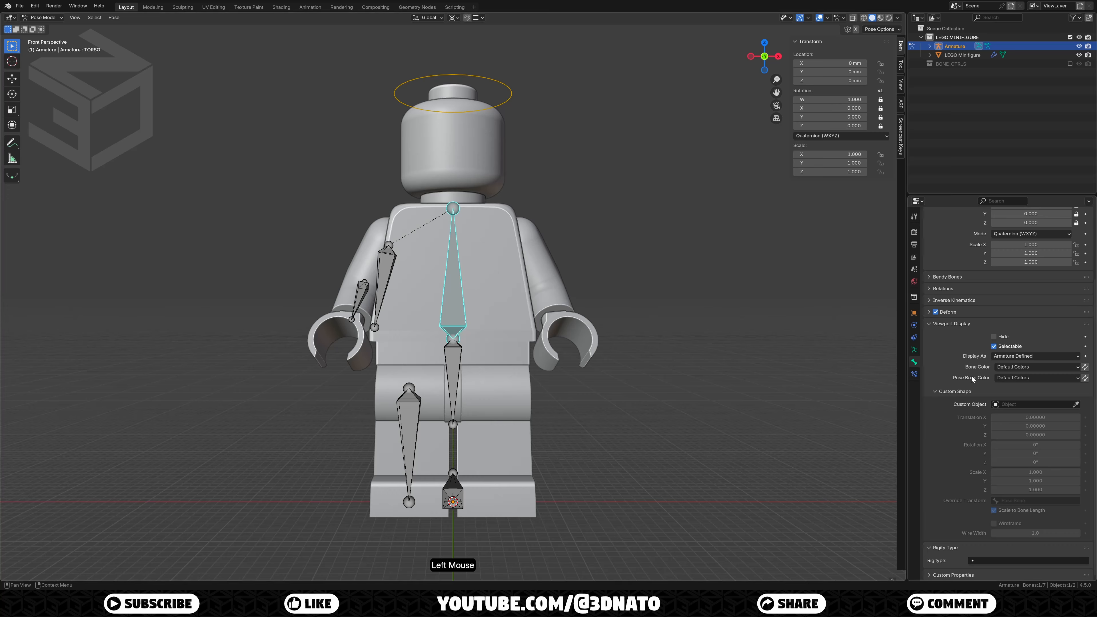
{"action": "left_click", "coordinate": [1003, 379]}
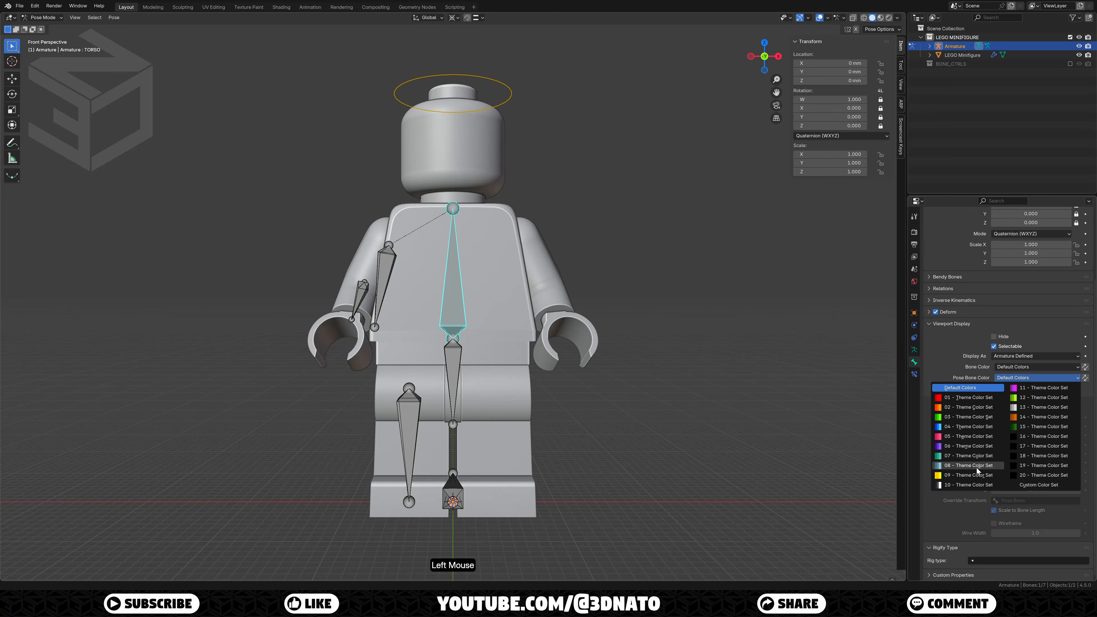
{"action": "left_click", "coordinate": [987, 475]}
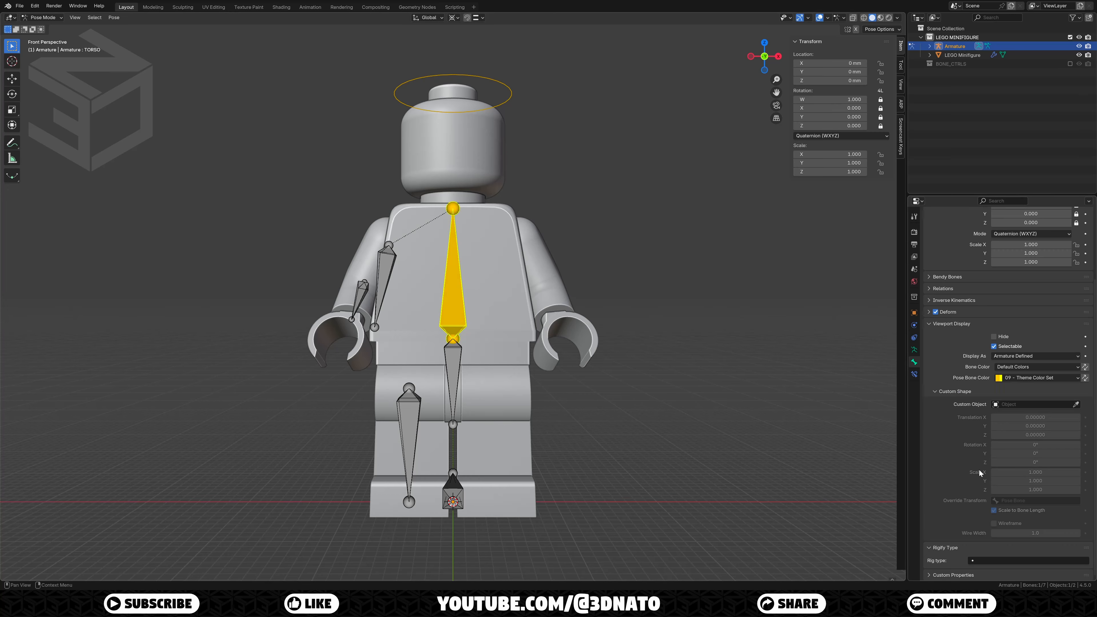
{"action": "left_click", "coordinate": [1020, 405]}
{"action": "left_click", "coordinate": [1020, 426]}
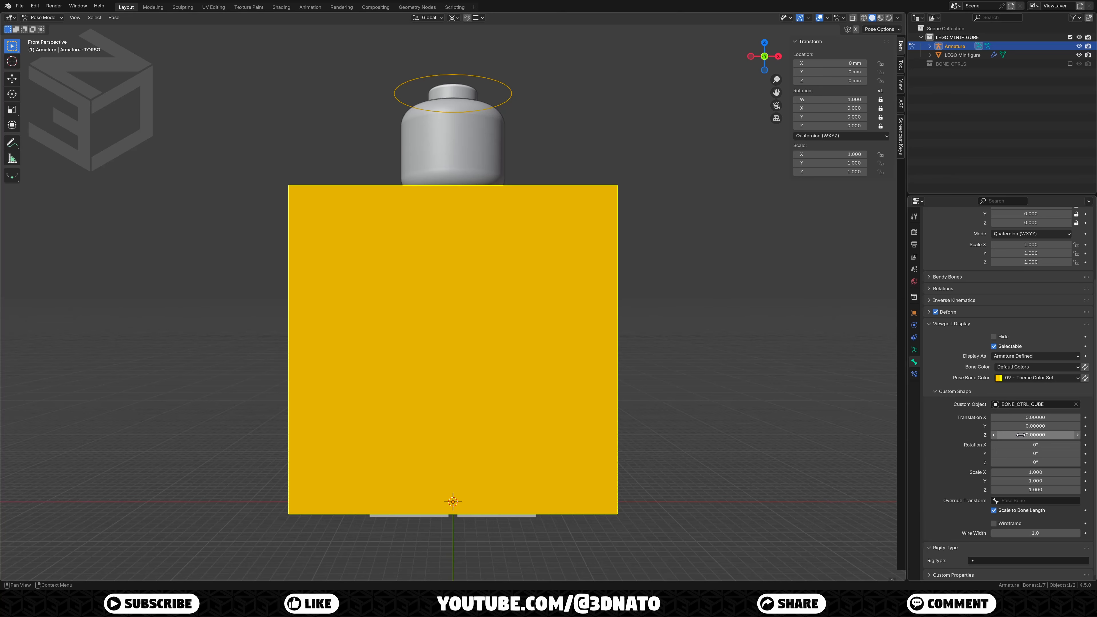
{"action": "mouse_move", "coordinate": [1020, 472]}
{"action": "left_mouse_down"}
{"action": "mouse_move", "coordinate": [1020, 490]}
{"action": "mouse_move", "coordinate": [1024, 469]}
{"action": "left_mouse_up"}
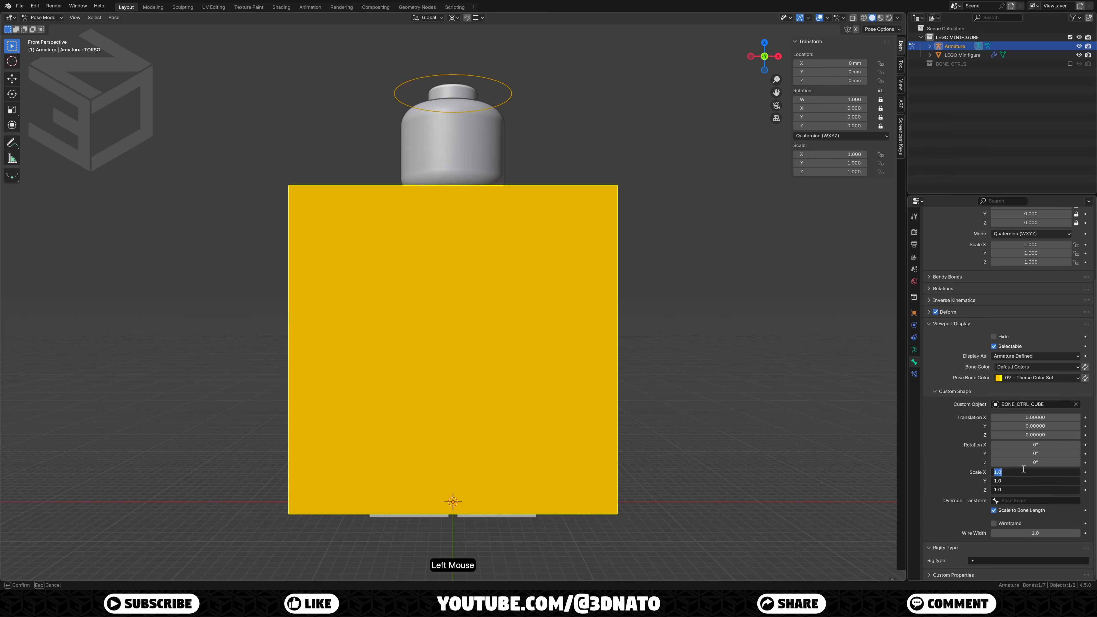
{"action": "type", "text": "0.5"}
{"action": "key", "text": "Return"}
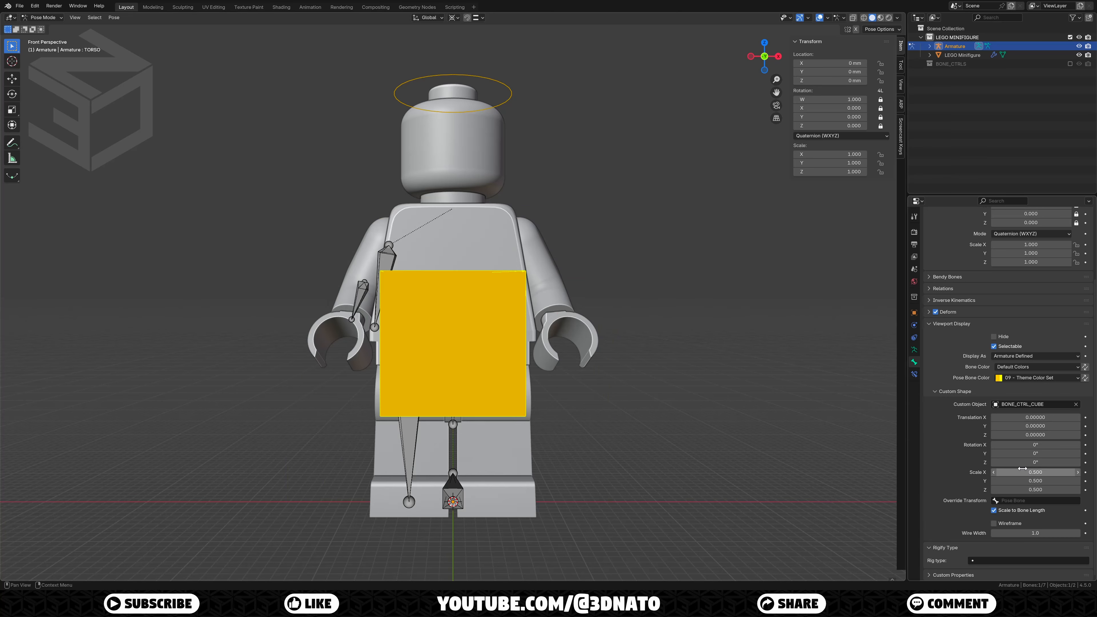
Step: Give the HIPS bone the 09 - Theme Color Set pose color and the BONE_CTRL_CUBE custom shape, scaled to 0.5 on all axes
{"action": "left_click", "coordinate": [452, 372]}
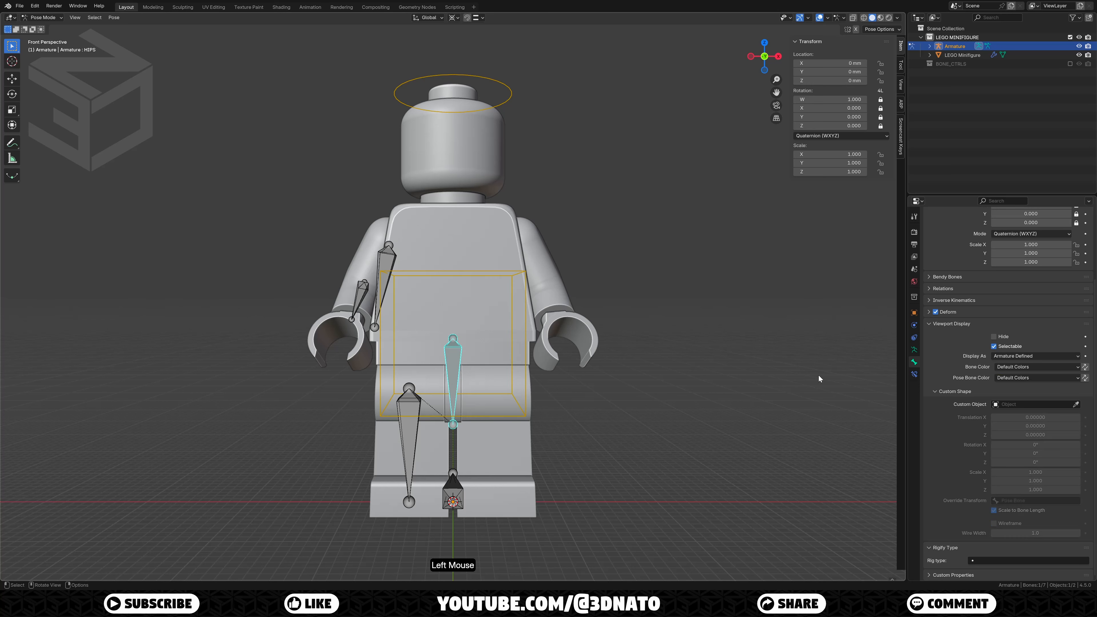
{"action": "left_click", "coordinate": [1037, 378]}
{"action": "left_click", "coordinate": [968, 467]}
{"action": "left_click", "coordinate": [1035, 404]}
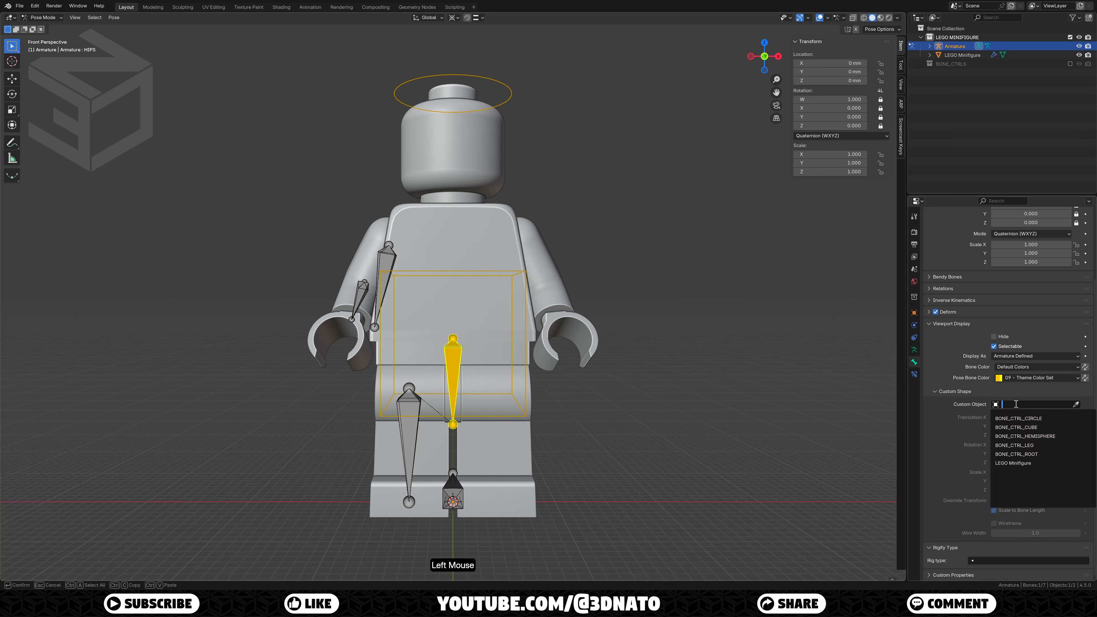
{"action": "left_click", "coordinate": [1016, 427]}
{"action": "left_click_drag", "start_coordinate": [1018, 473], "coordinate": [1017, 490]}
{"action": "type", "text": "0.5"}
{"action": "key", "text": "Return"}
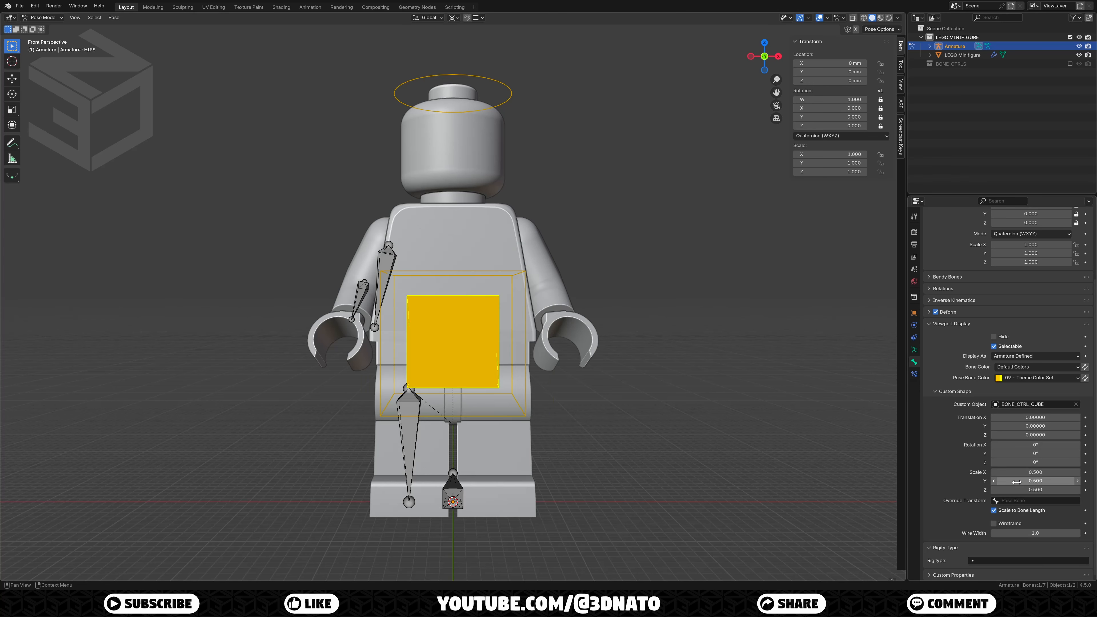
Step: Set the LEG.R bone's pose color to 01 - Theme Color Set and assign BONE_CTRL_LEG as its custom shape
{"action": "left_click", "coordinate": [408, 439]}
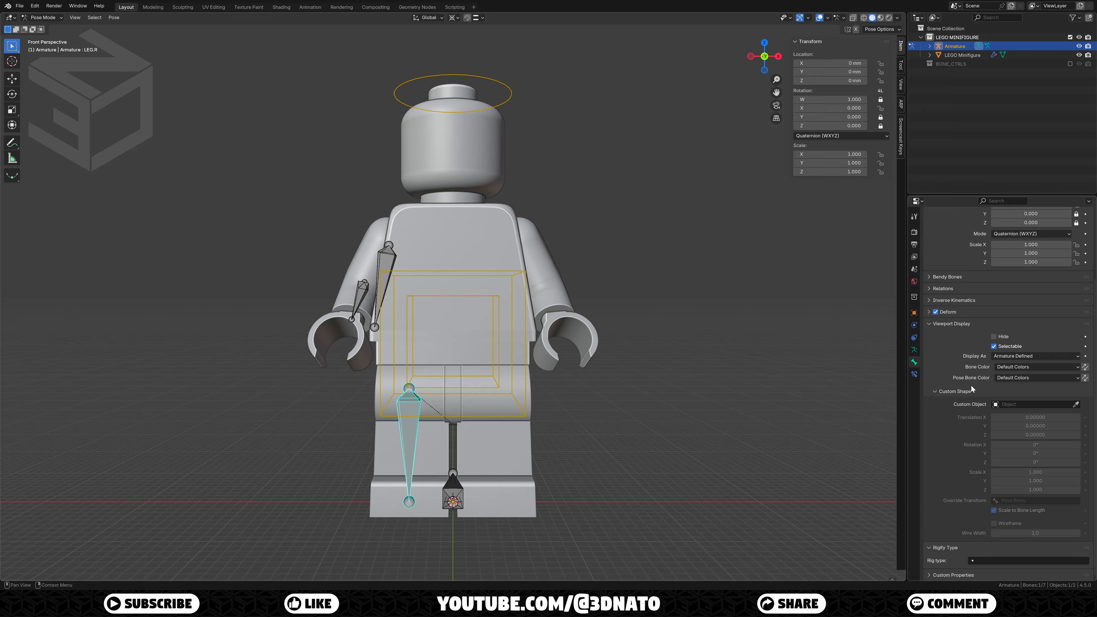
{"action": "left_click", "coordinate": [1006, 379]}
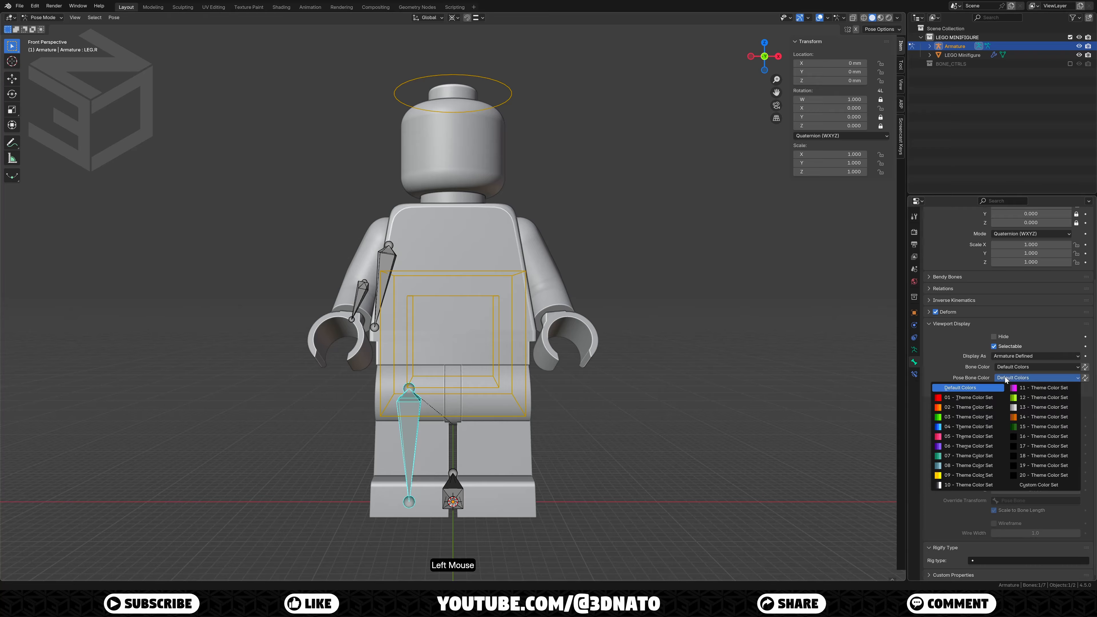
{"action": "left_click", "coordinate": [971, 398]}
{"action": "left_click", "coordinate": [1014, 404]}
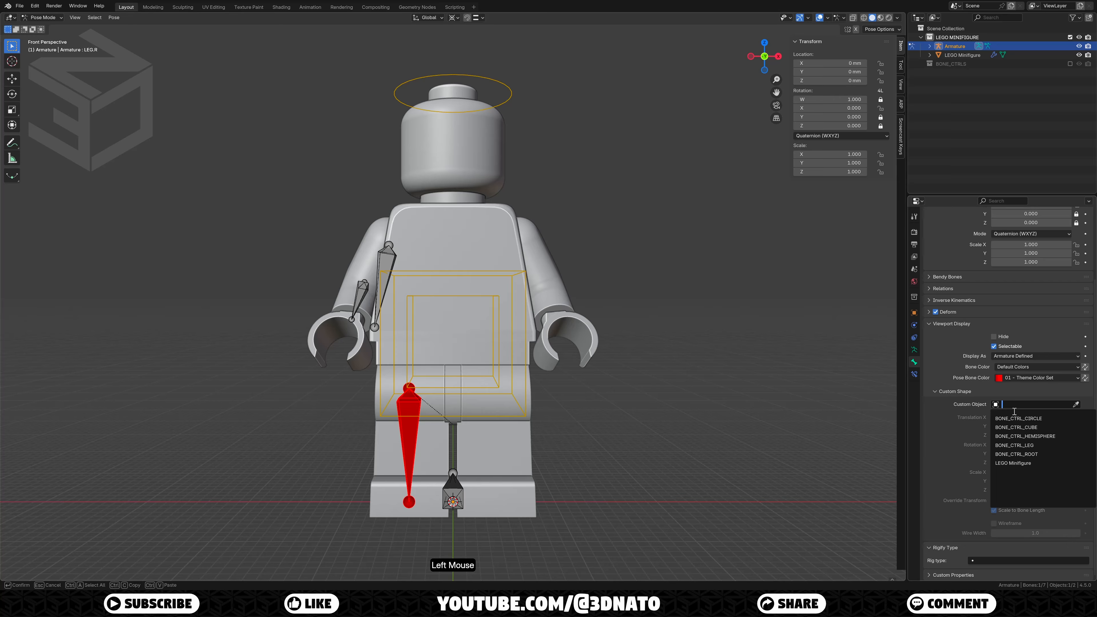
{"action": "left_click", "coordinate": [1015, 446]}
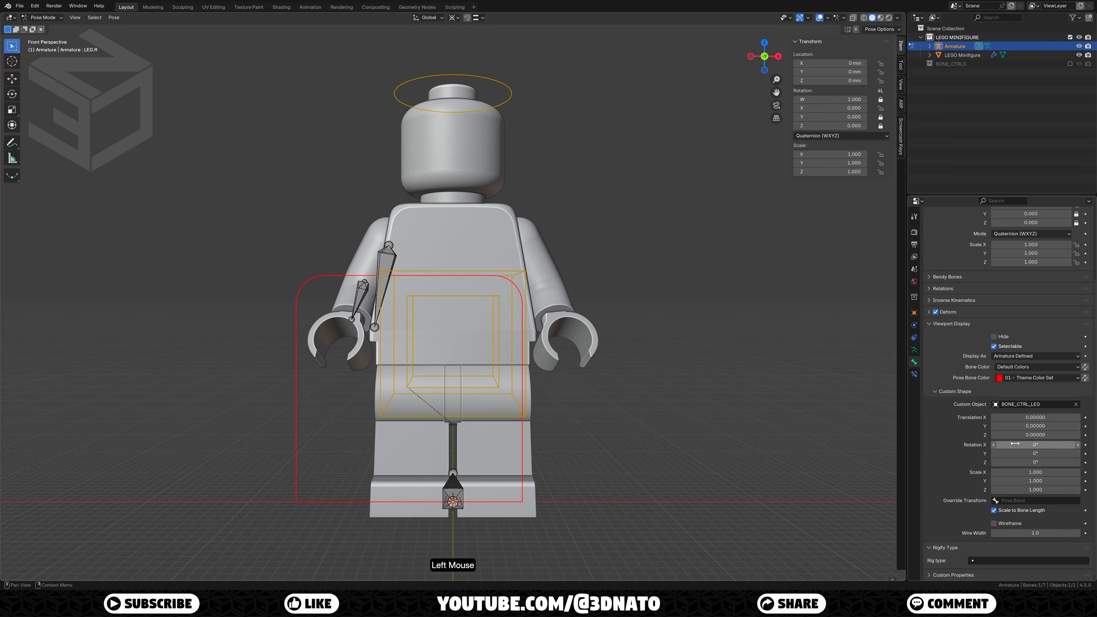
Step: Adjust the LEG.R bone's custom shape to Y translation 0.0111, X rotation 90° and scale 0.5 on all axes
{"action": "left_click", "coordinate": [1018, 427]}
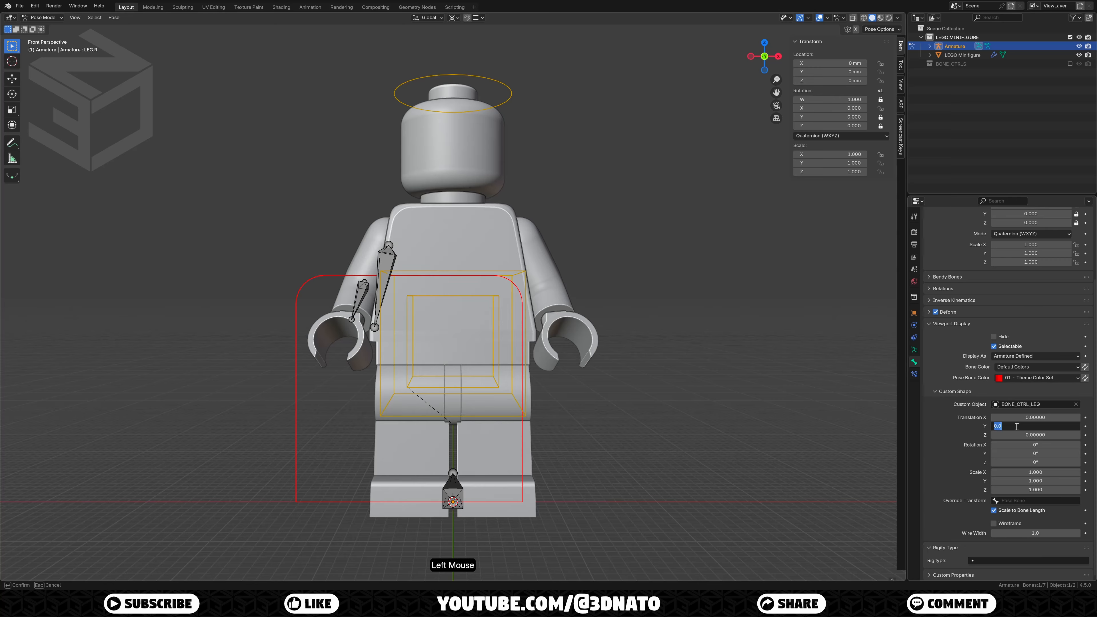
{"action": "type", "text": "0.0111"}
{"action": "key", "text": "Tab"}
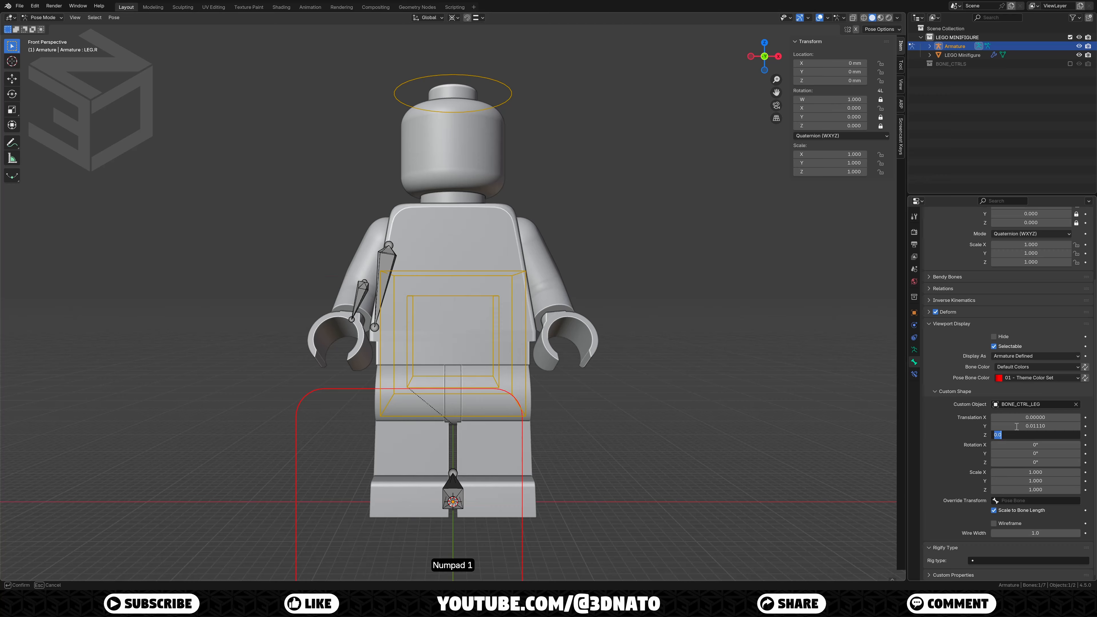
{"action": "key", "text": "Tab"}
{"action": "type", "text": "90"}
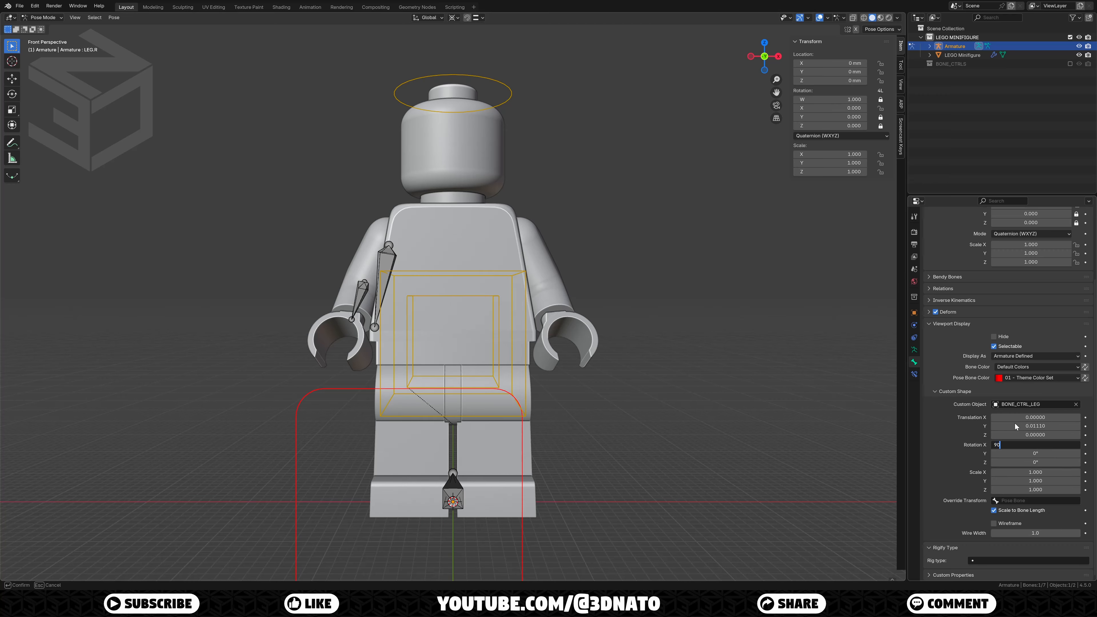
{"action": "key", "text": "Return"}
{"action": "left_click_drag", "start_coordinate": [1021, 469], "coordinate": [1021, 490]}
{"action": "type", "text": "0.5"}
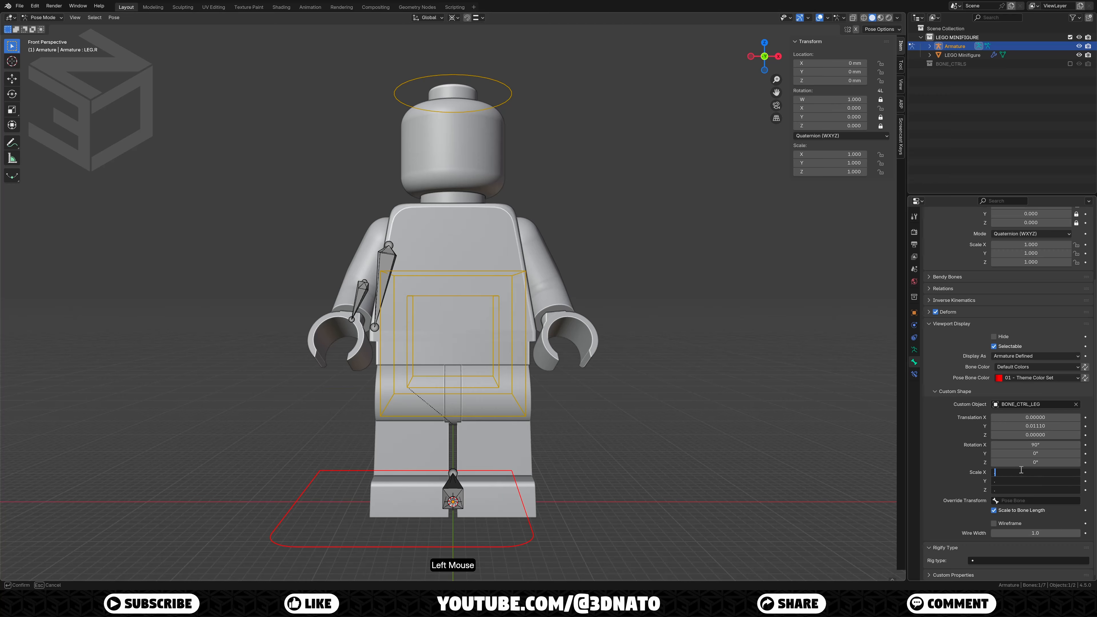
{"action": "key", "text": "Return"}
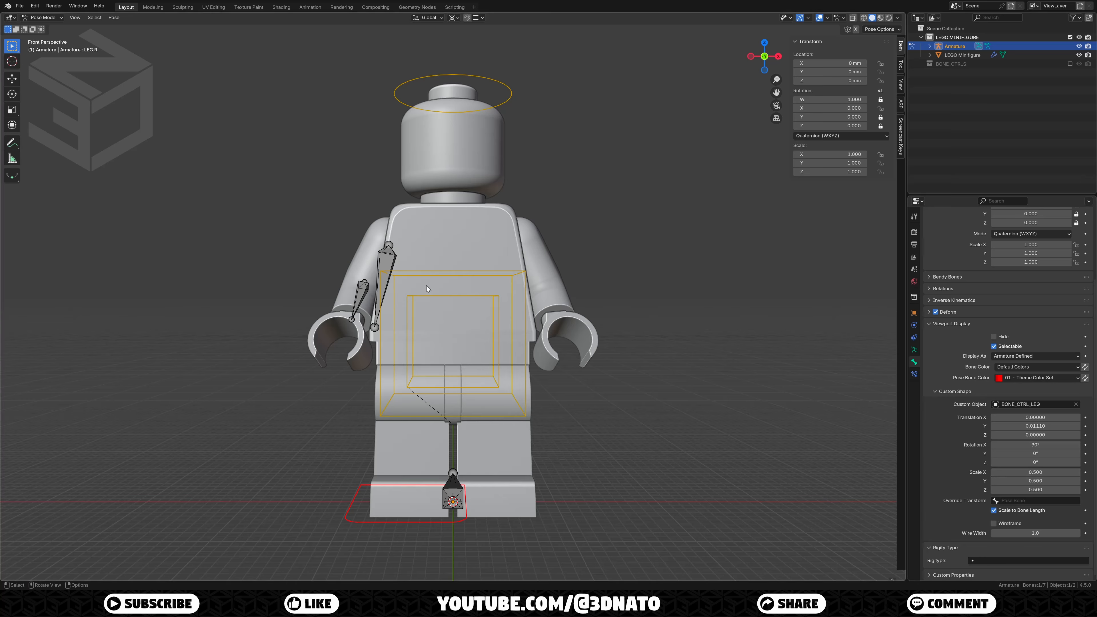
Step: Set the ARM.R bone's pose color to 03 - Theme Color Set
{"action": "left_click", "coordinate": [390, 268]}
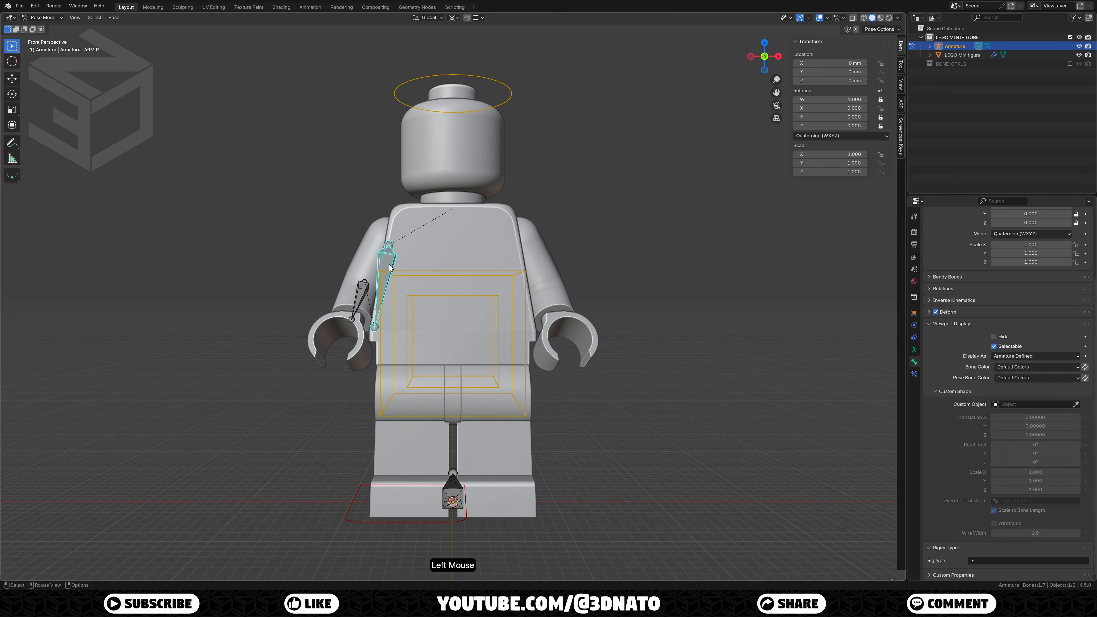
{"action": "left_click", "coordinate": [1008, 378]}
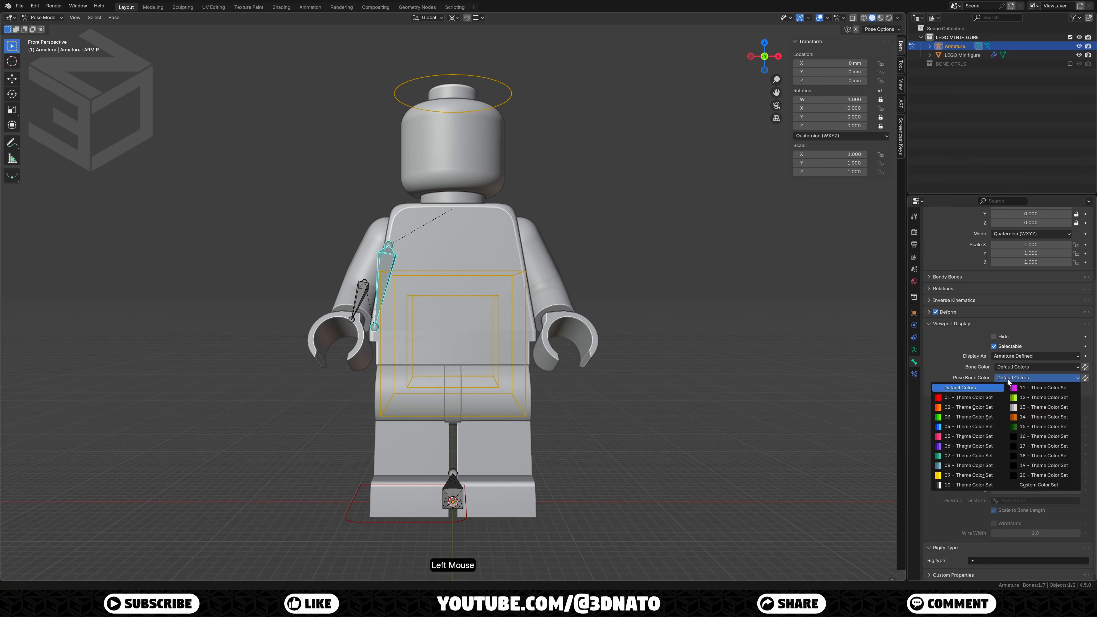
{"action": "left_click", "coordinate": [980, 416]}
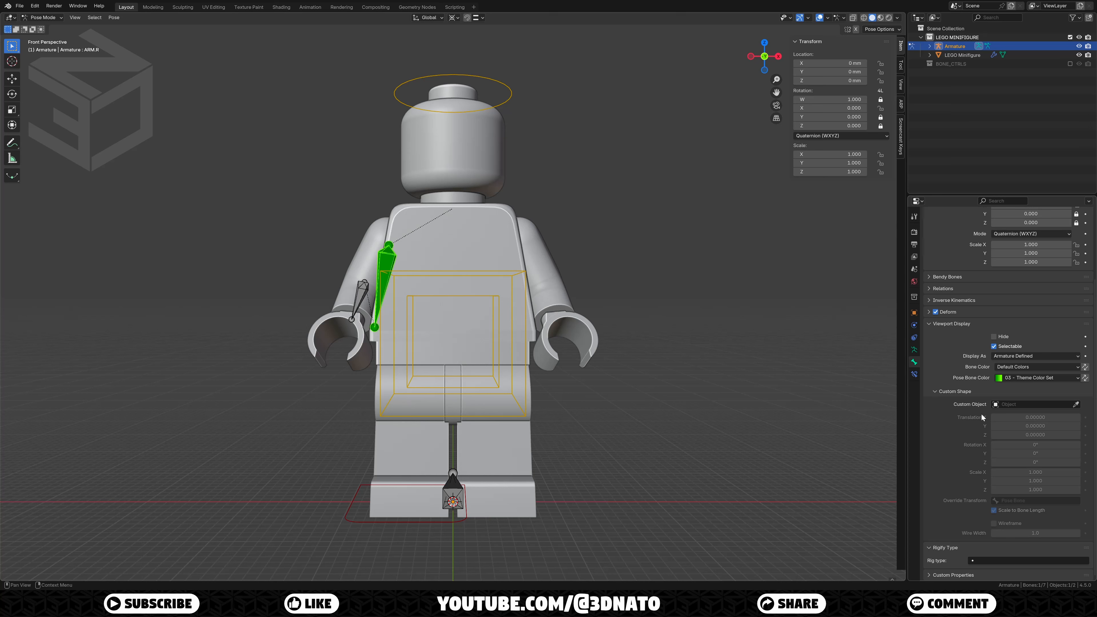
Step: Assign BONE_CTRL_HEMISPHERE as the ARM.R bone's custom shape, with Y rotation -90° and scale 0.5 on all axes
{"action": "left_click", "coordinate": [1020, 404]}
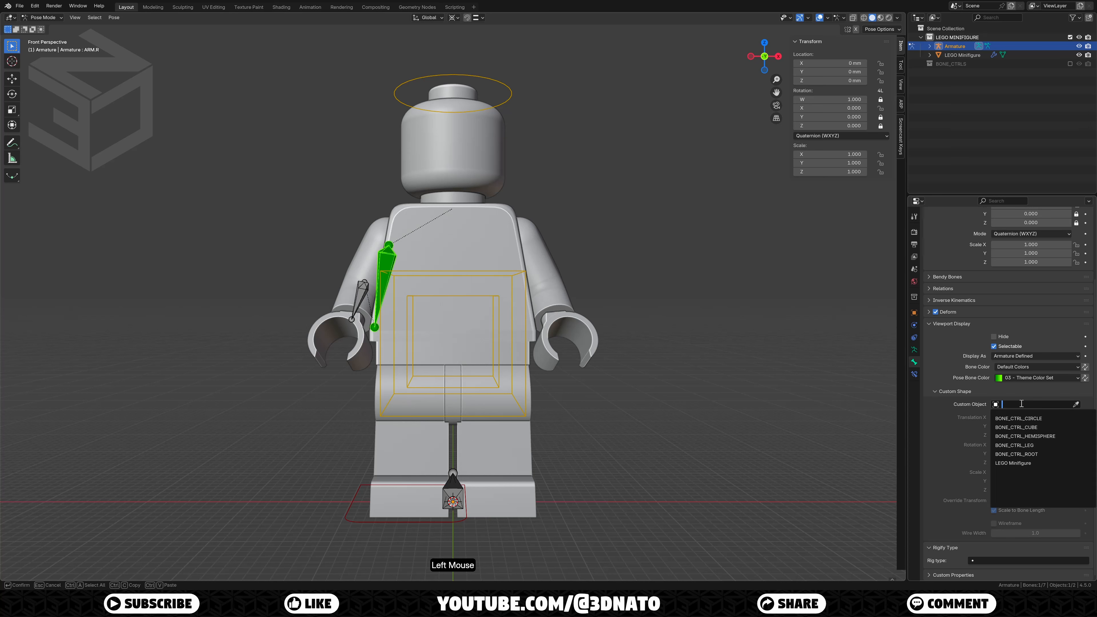
{"action": "left_click", "coordinate": [1022, 434]}
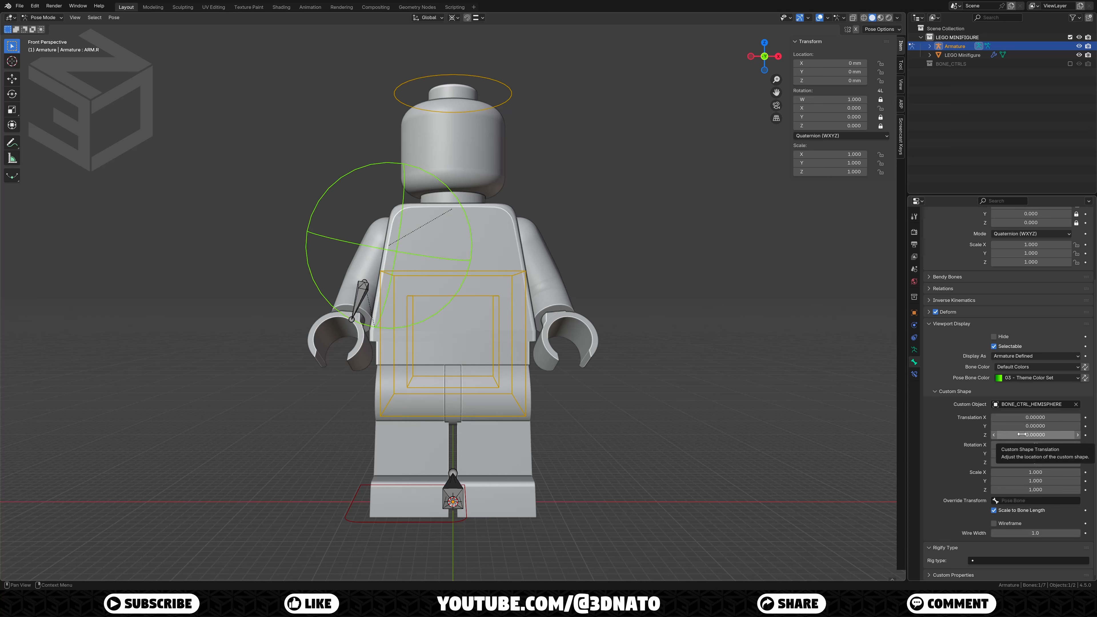
{"action": "left_click", "coordinate": [1025, 454]}
{"action": "type", "text": "-"}
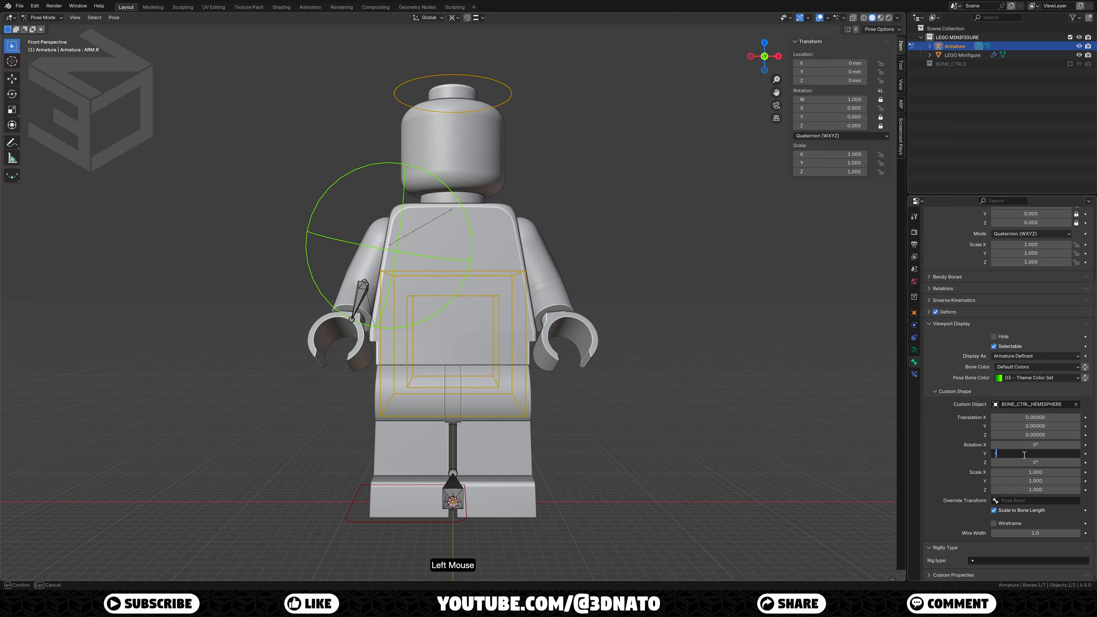
{"action": "type", "text": "90"}
{"action": "key", "text": "Return"}
{"action": "left_click_drag", "start_coordinate": [1023, 472], "coordinate": [1023, 490]}
{"action": "type", "text": "0.5"}
{"action": "key", "text": "Return"}
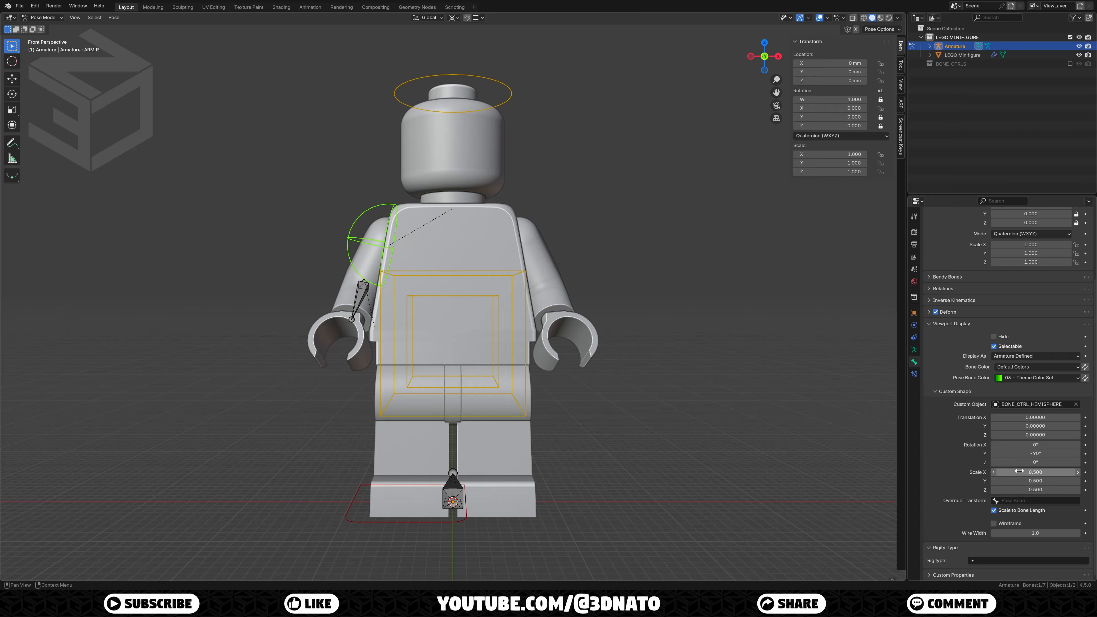
Step: Set the HAND.R bone's pose color to 03 - Theme Color Set and assign BONE_CTRL_CIRCLE as its custom shape
{"action": "left_click", "coordinate": [363, 297]}
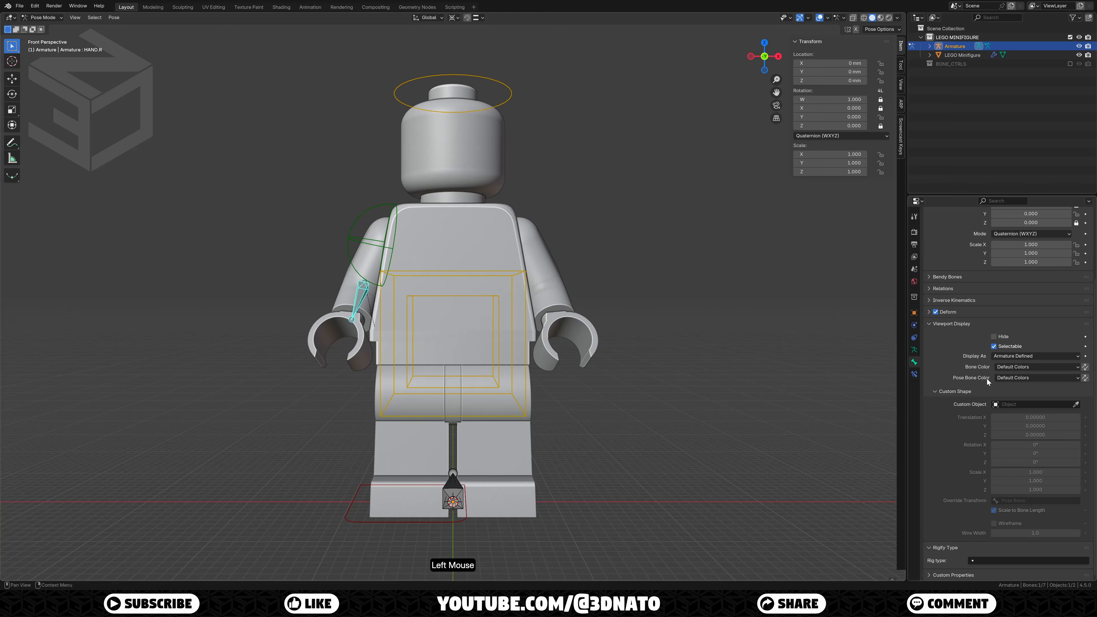
{"action": "left_click", "coordinate": [1008, 378]}
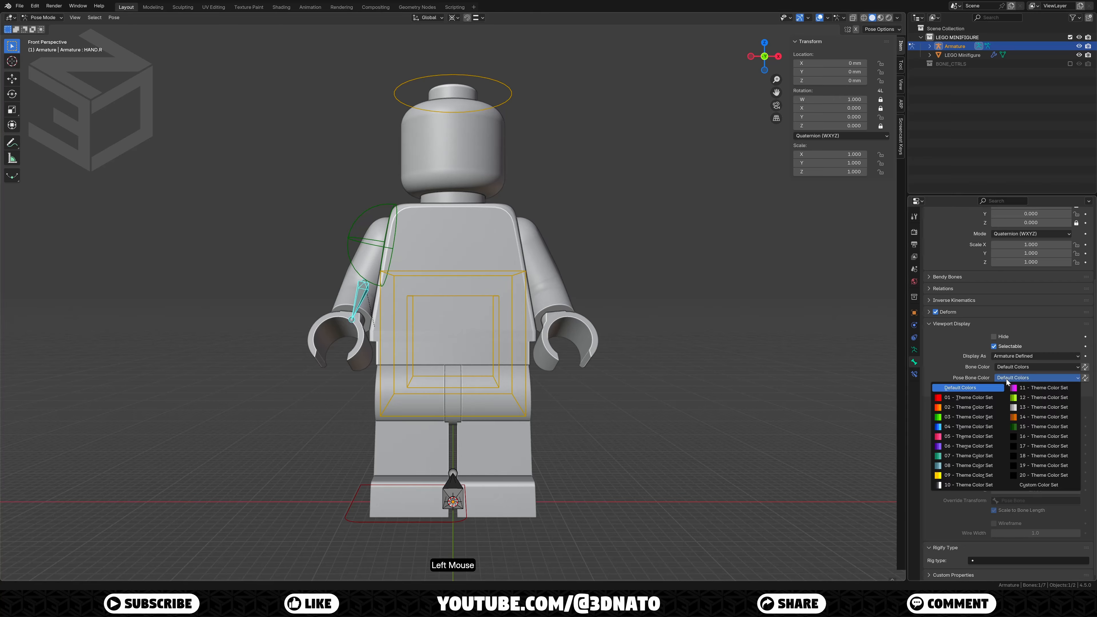
{"action": "left_click", "coordinate": [975, 416]}
{"action": "left_click", "coordinate": [1027, 404]}
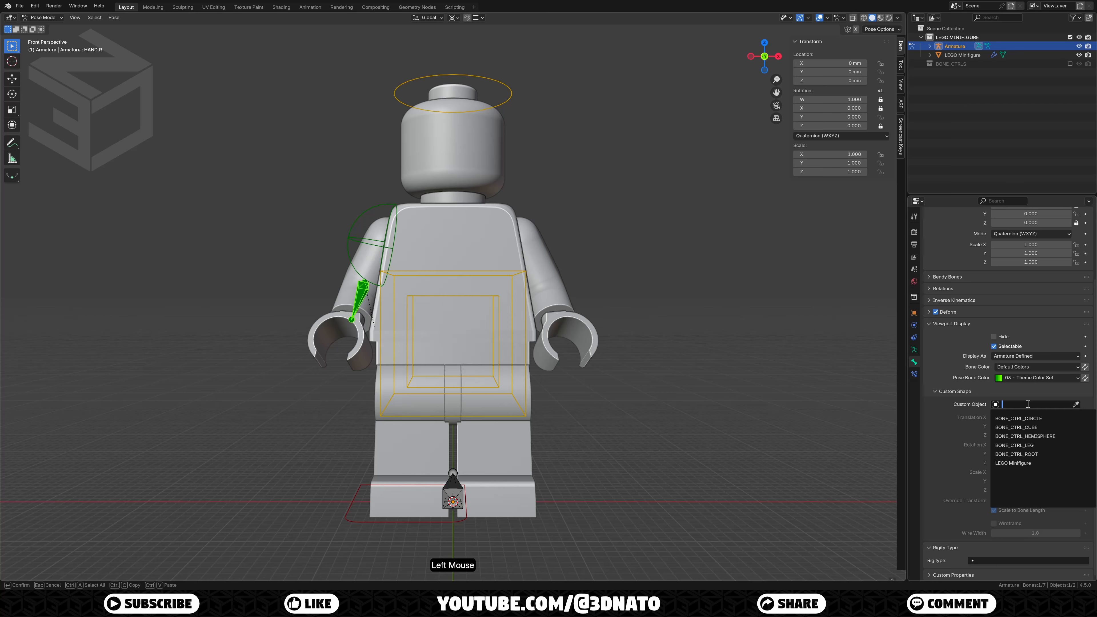
{"action": "left_click", "coordinate": [1027, 415]}
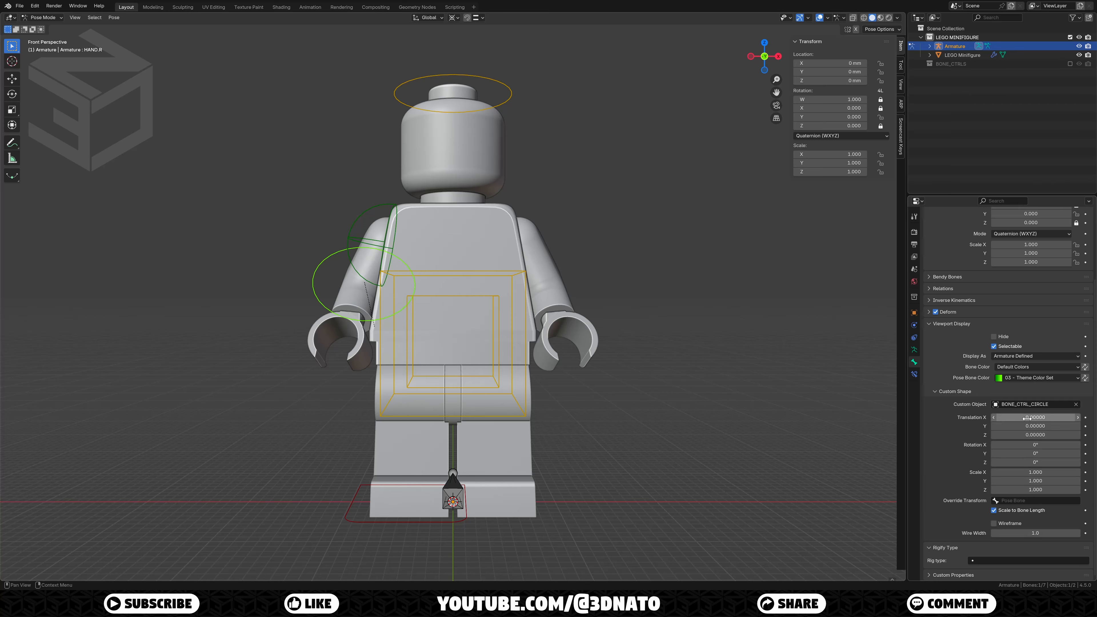
Step: Adjust the HAND.R bone's custom shape to Y translation 0.005, X rotation 90° and scale 0.5 on all axes
{"action": "left_click", "coordinate": [1029, 426]}
{"action": "type", "text": ".00"}
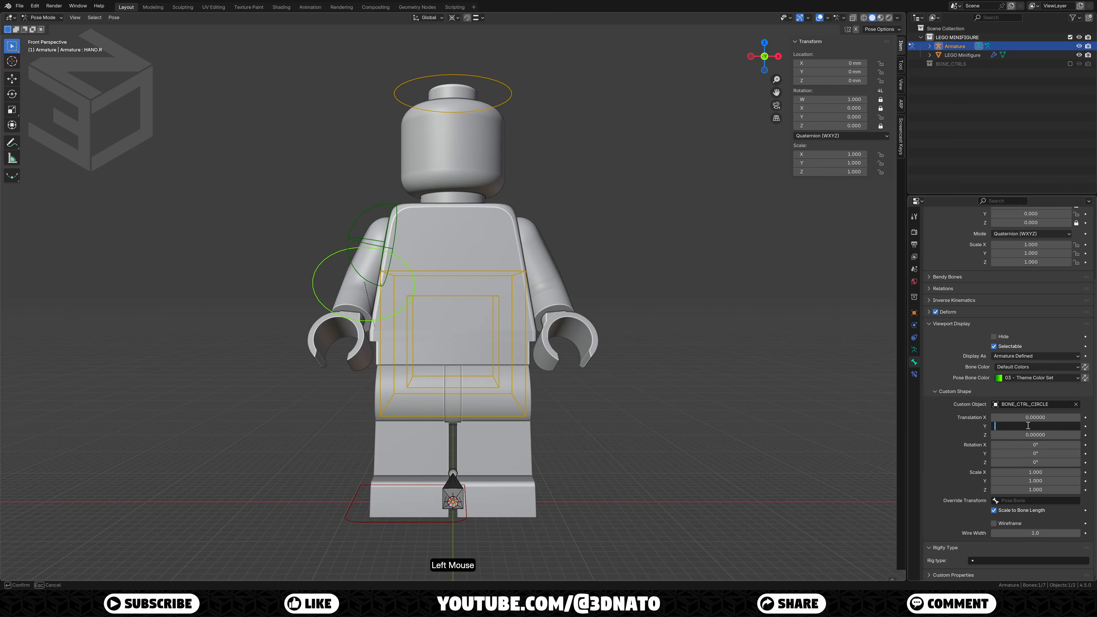
{"action": "type", "text": "5"}
{"action": "key", "text": "Tab"}
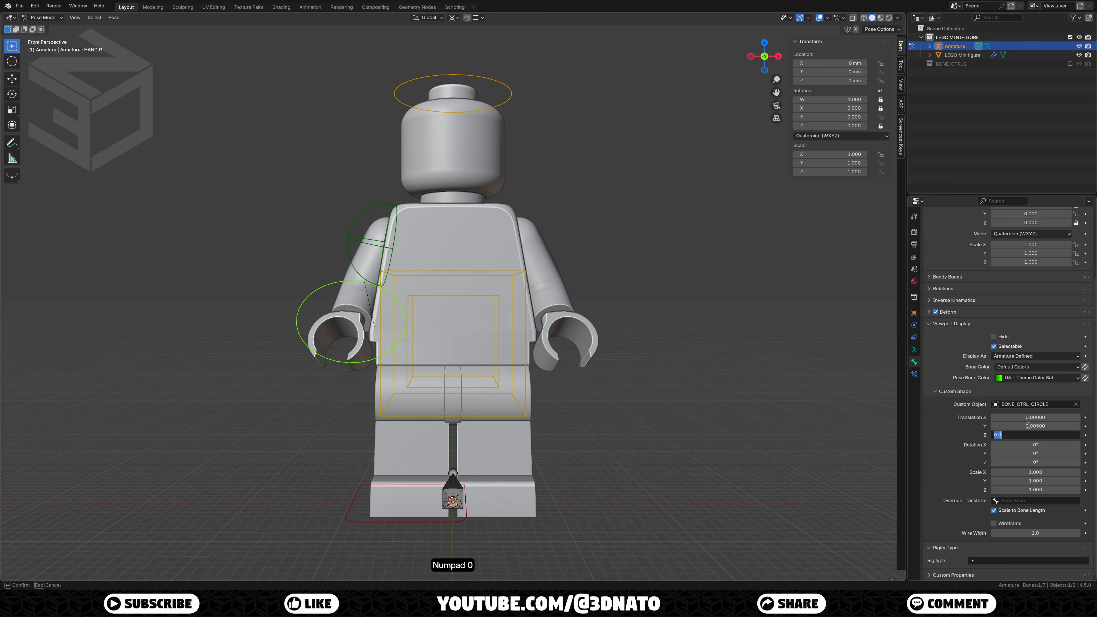
{"action": "key", "text": "Tab"}
{"action": "type", "text": "90"}
{"action": "key", "text": "Return"}
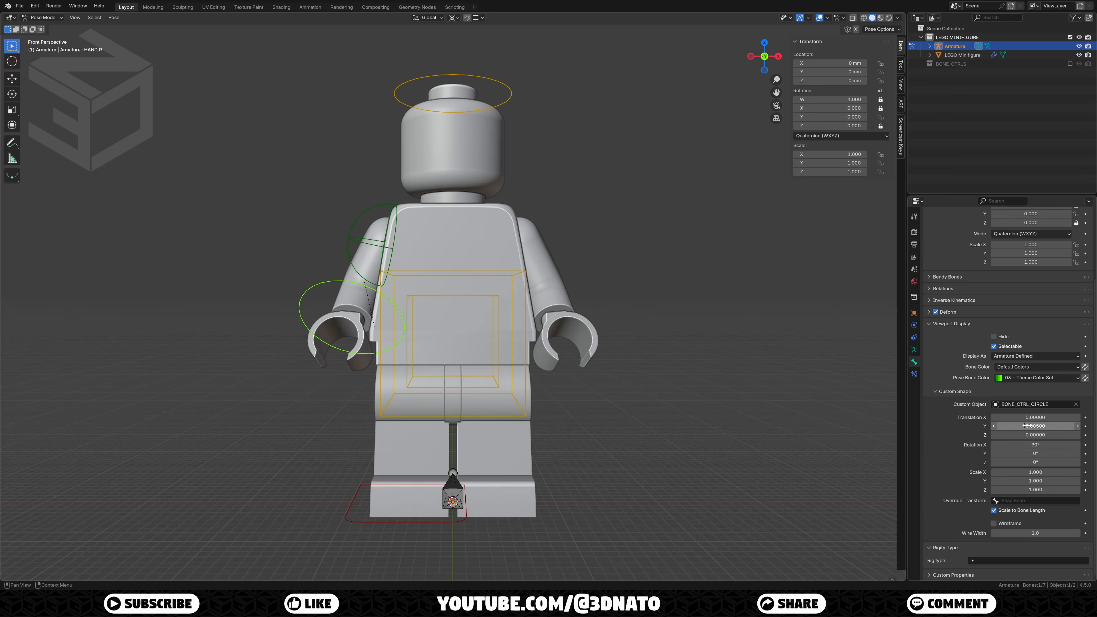
{"action": "left_click_drag", "start_coordinate": [1035, 472], "coordinate": [1036, 490]}
{"action": "type", "text": ".5"}
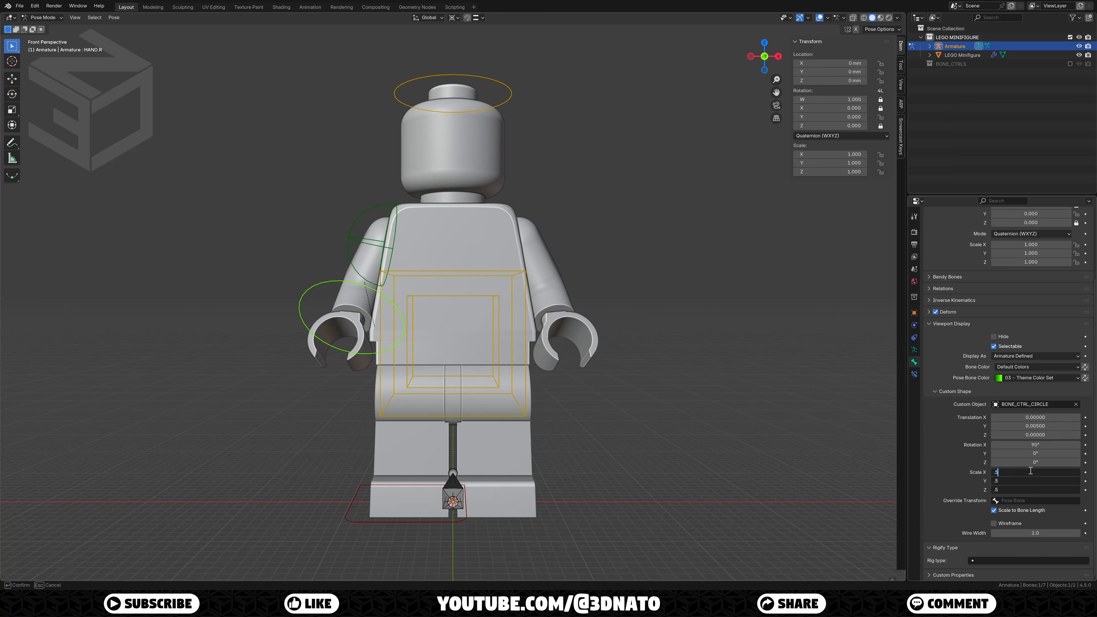
{"action": "key", "text": "Return"}
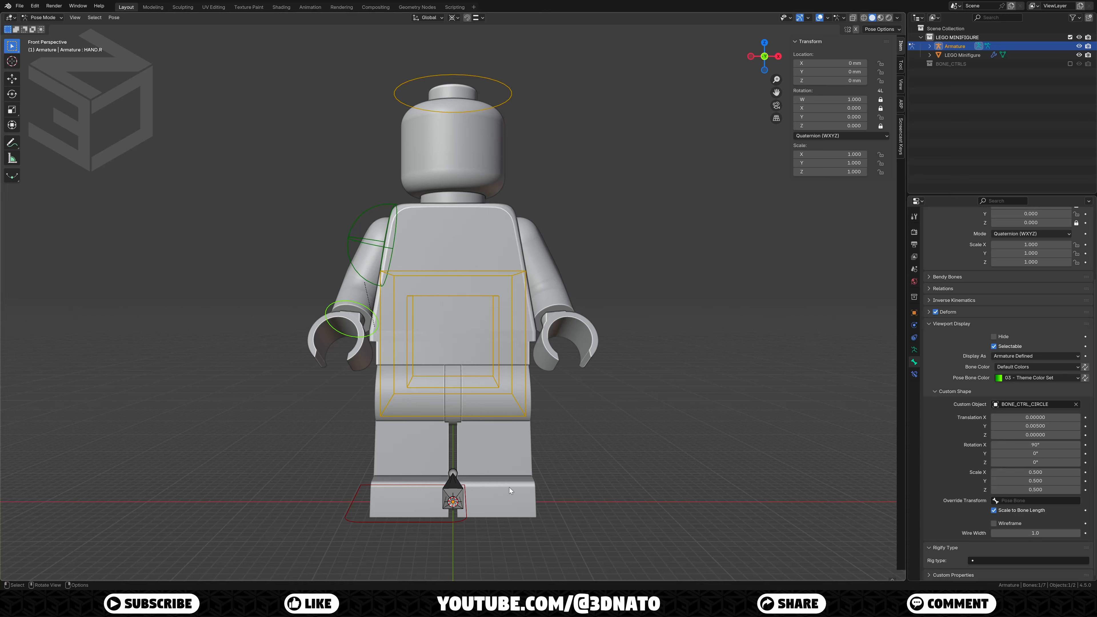
Step: Give the ROOT bone the 11 - Theme Color Set pose color and the BONE_CTRL_ROOT custom shape, scaled to 2 on all axes
{"action": "left_click", "coordinate": [457, 488]}
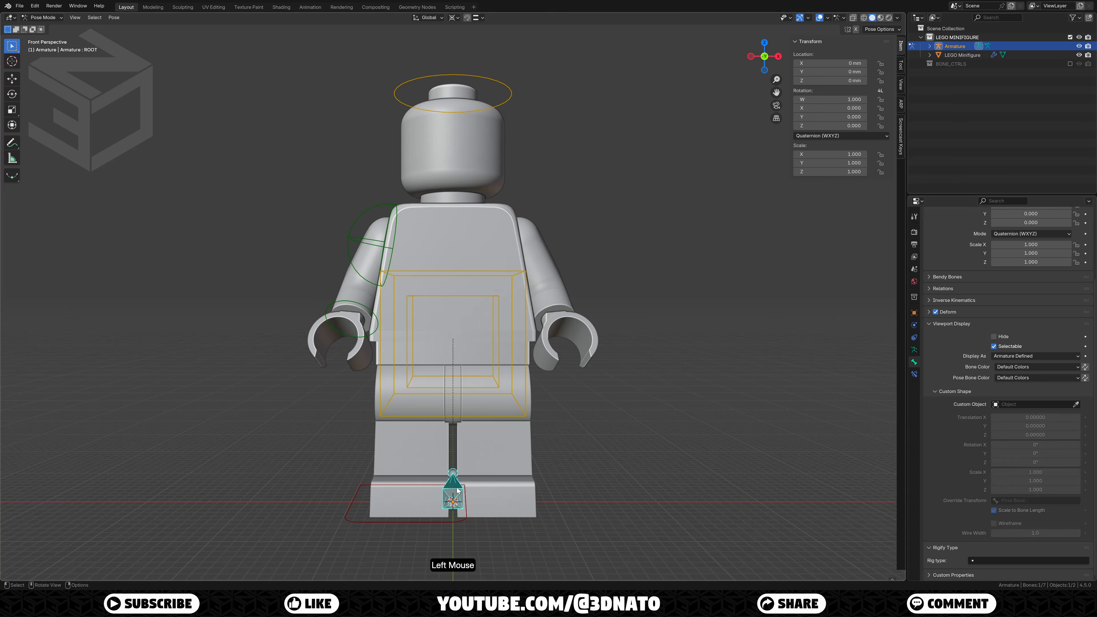
{"action": "left_click", "coordinate": [1012, 378]}
{"action": "left_click", "coordinate": [1021, 388]}
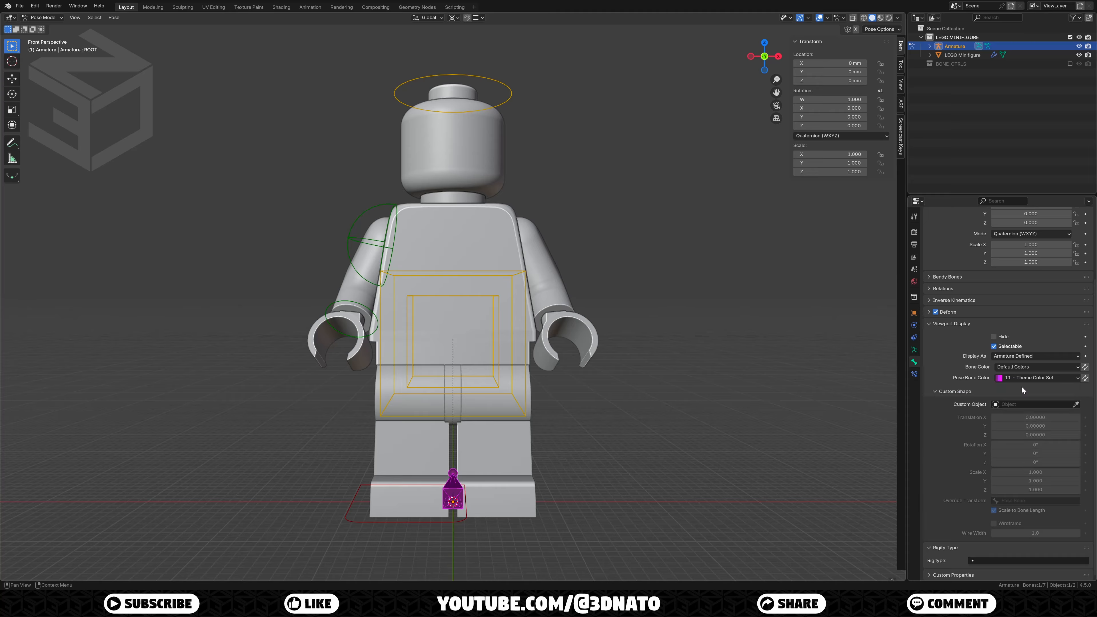
{"action": "left_click", "coordinate": [1026, 404]}
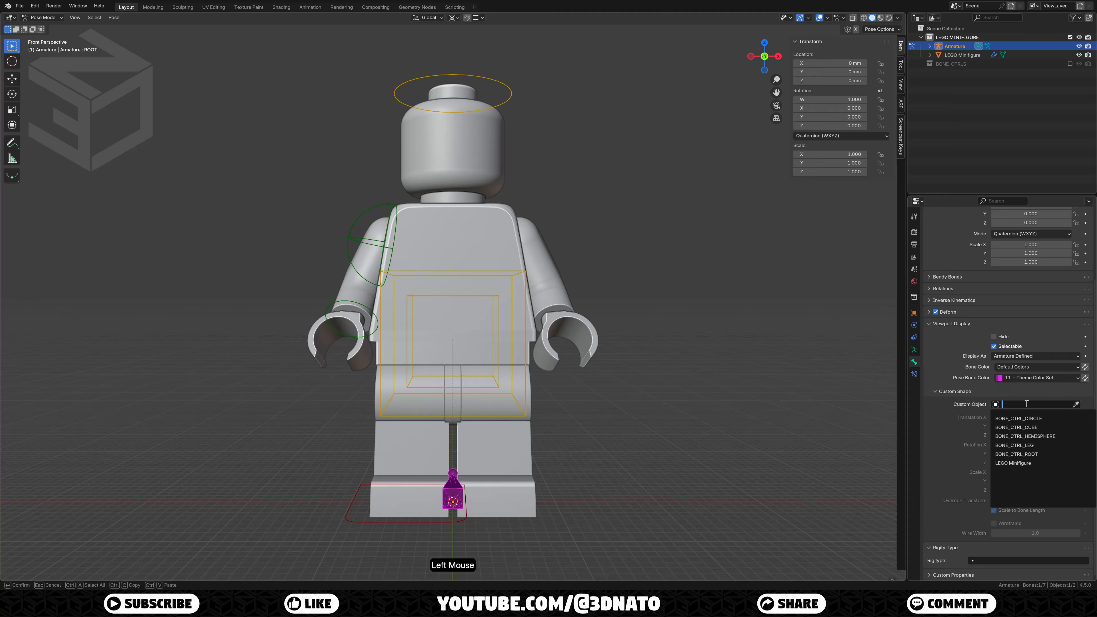
{"action": "left_click", "coordinate": [1027, 454]}
{"action": "left_click_drag", "start_coordinate": [1027, 473], "coordinate": [1028, 490]}
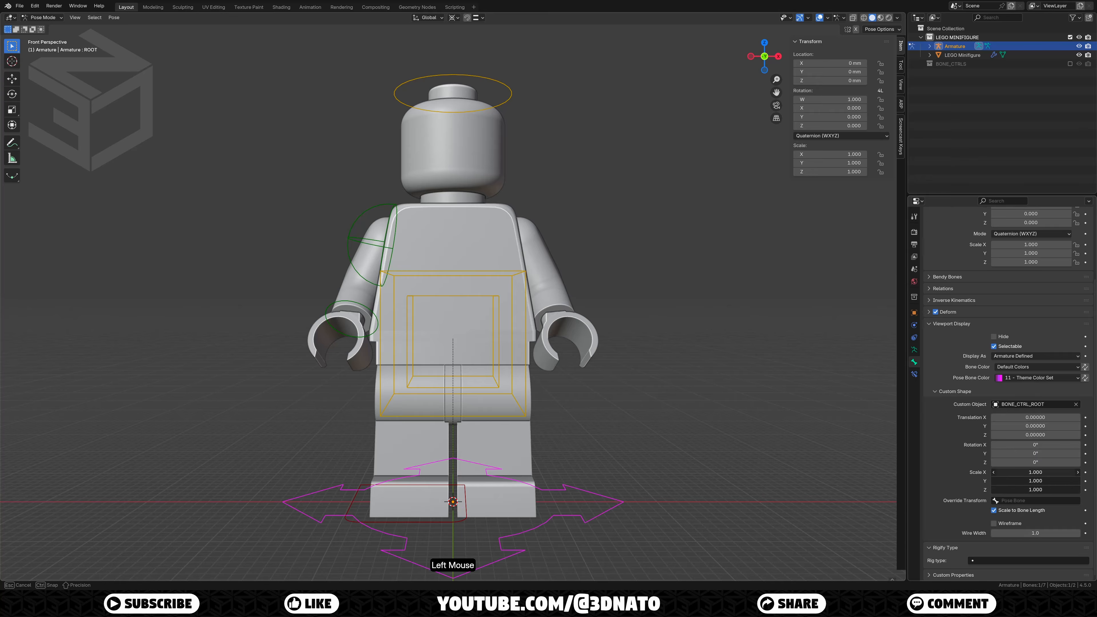
{"action": "type", "text": "2"}
{"action": "key", "text": "Return"}
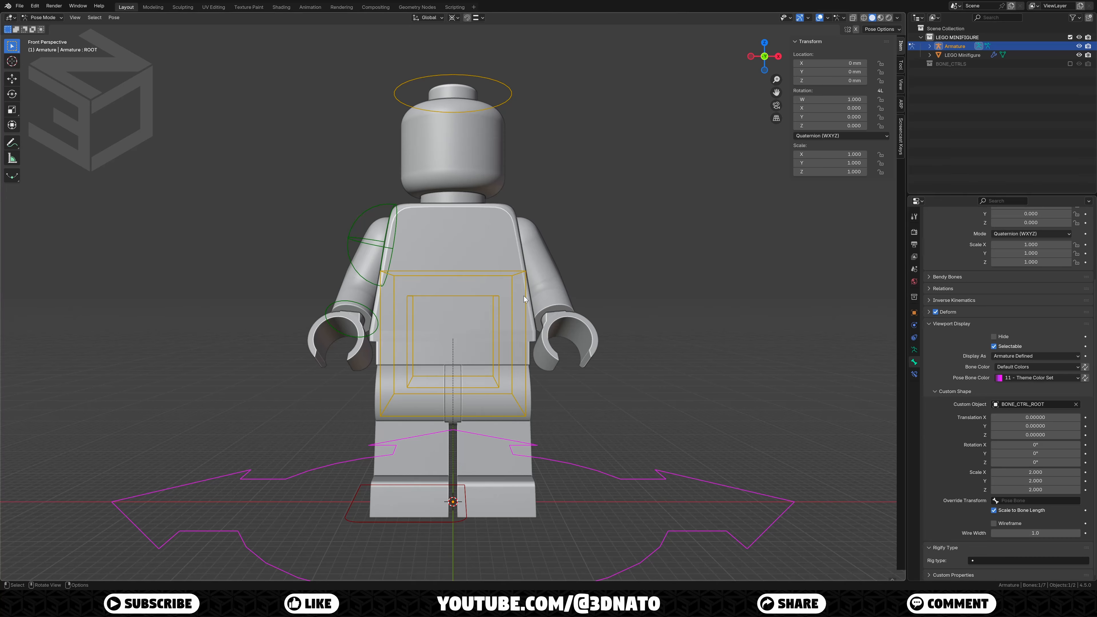
Step: In Edit Mode, symmetrize the right arm, hand and leg bones to the opposite side of the armature
{"action": "key", "text": "Tab"}
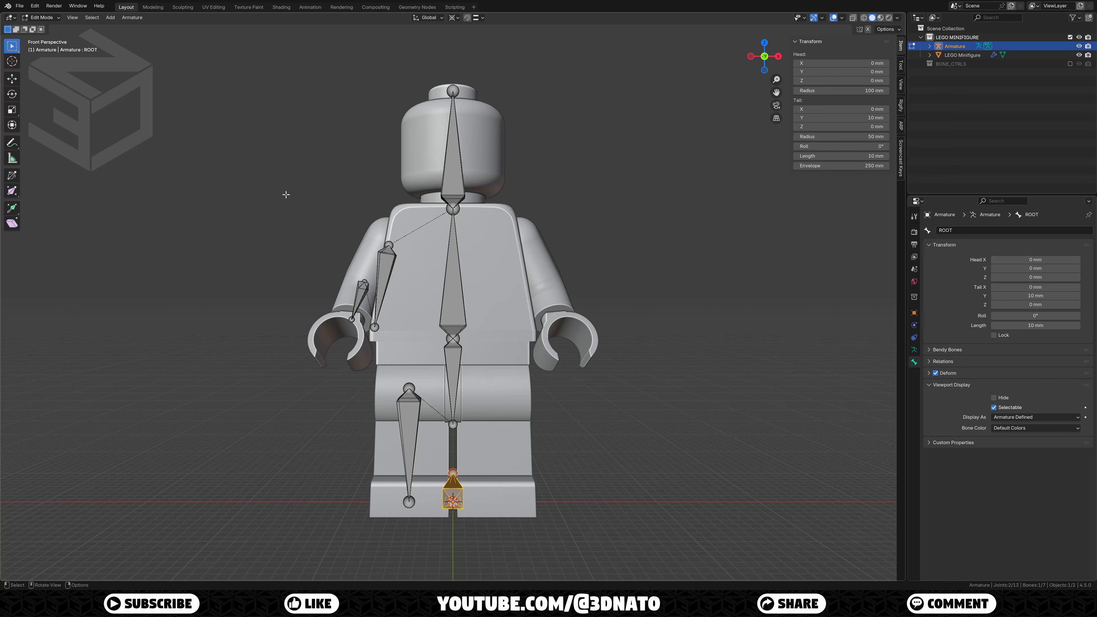
{"action": "left_click_drag", "start_coordinate": [286, 195], "coordinate": [423, 524]}
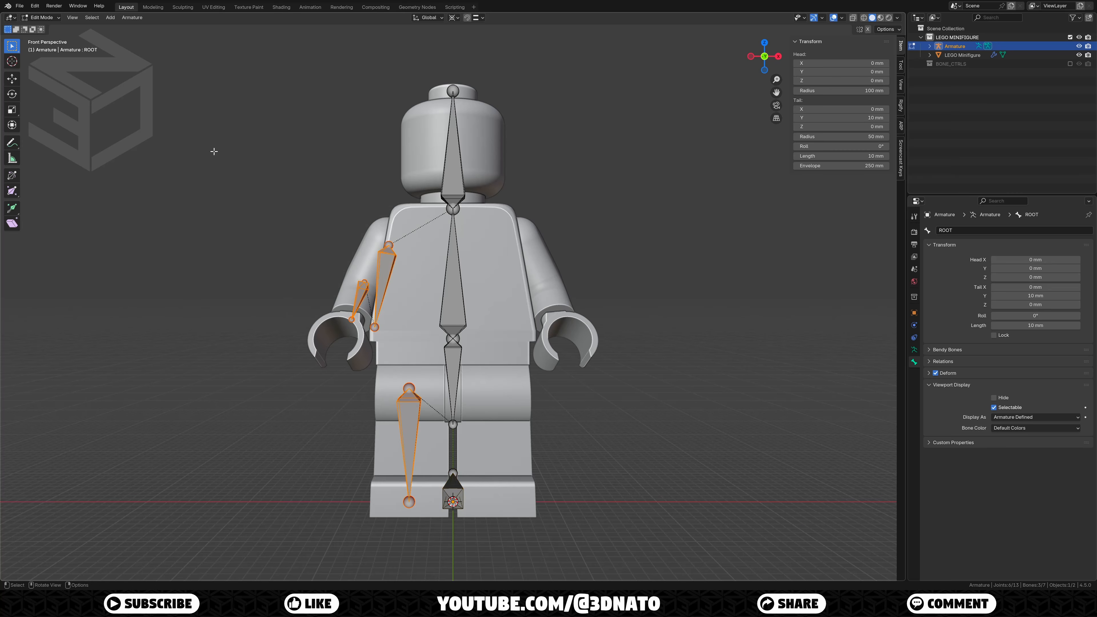
{"action": "left_click", "coordinate": [134, 18]}
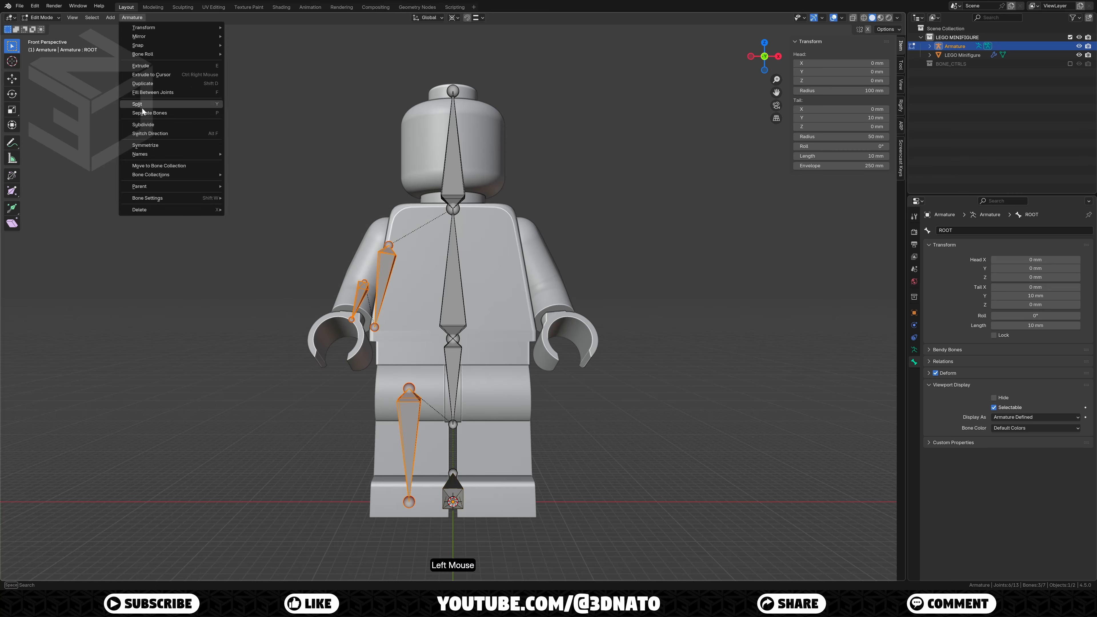
{"action": "left_click", "coordinate": [144, 146]}
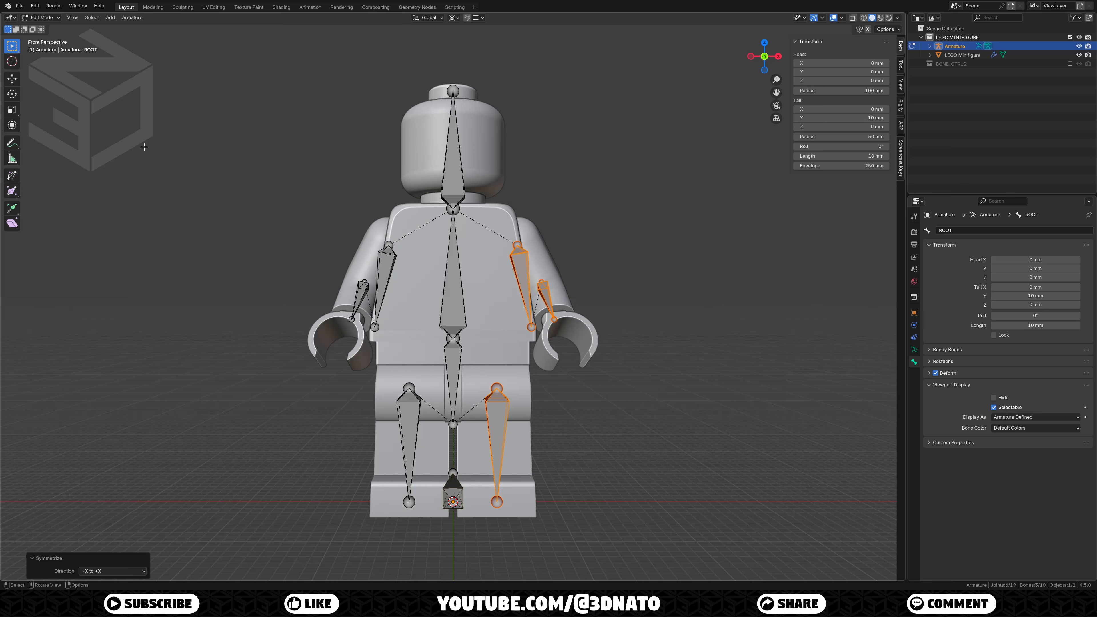
Step: In Object Mode, parent the LEGO Minifigure mesh to the armature using Armature Deform With Empty Groups
{"action": "key", "text": "ctrl+Tab"}
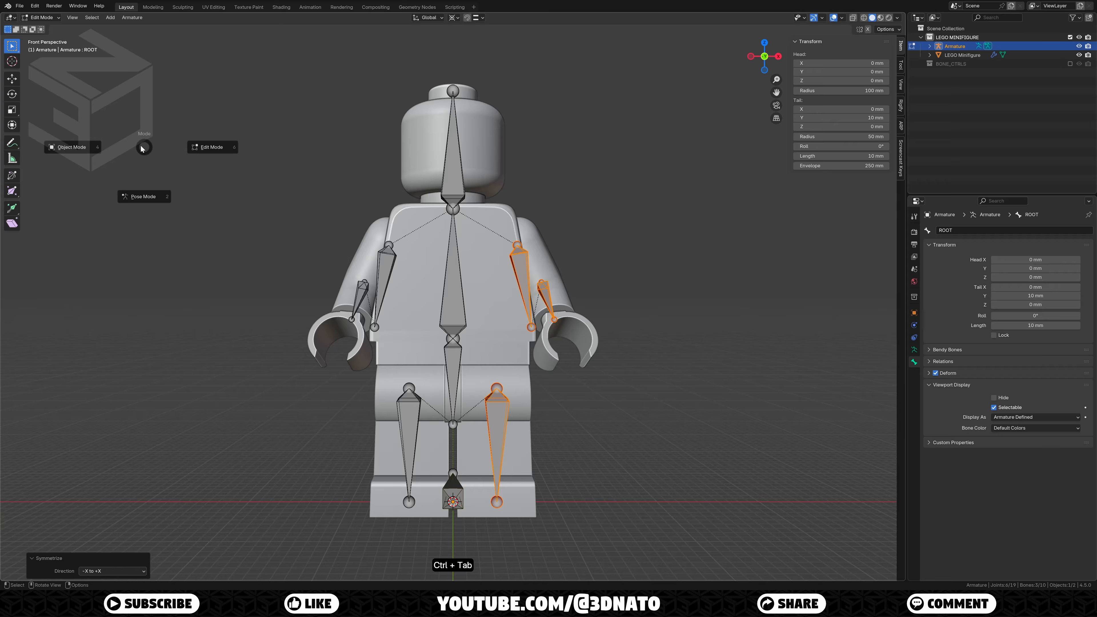
{"action": "left_click", "coordinate": [87, 146]}
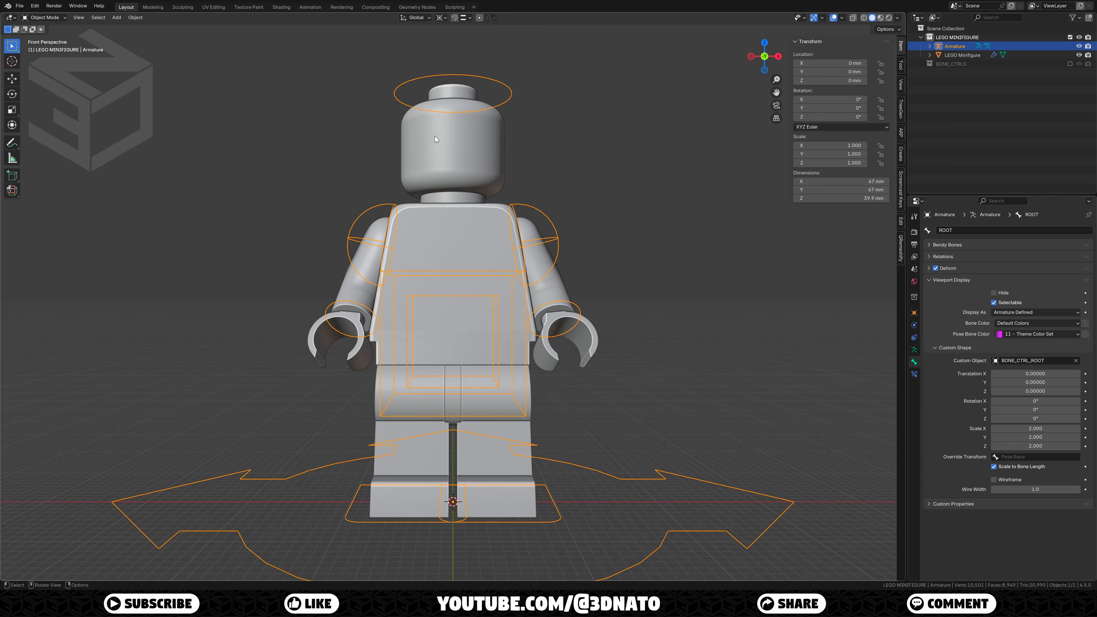
{"action": "left_click", "coordinate": [466, 138]}
{"action": "left_click", "coordinate": [512, 98], "text": "shift"}
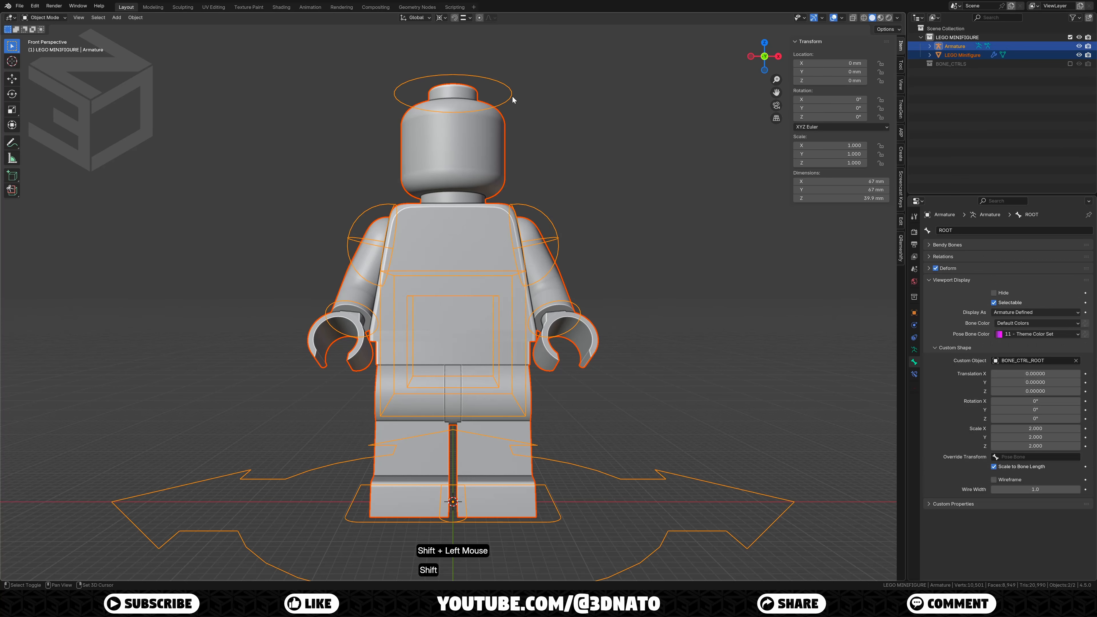
{"action": "key", "text": "ctrl+p"}
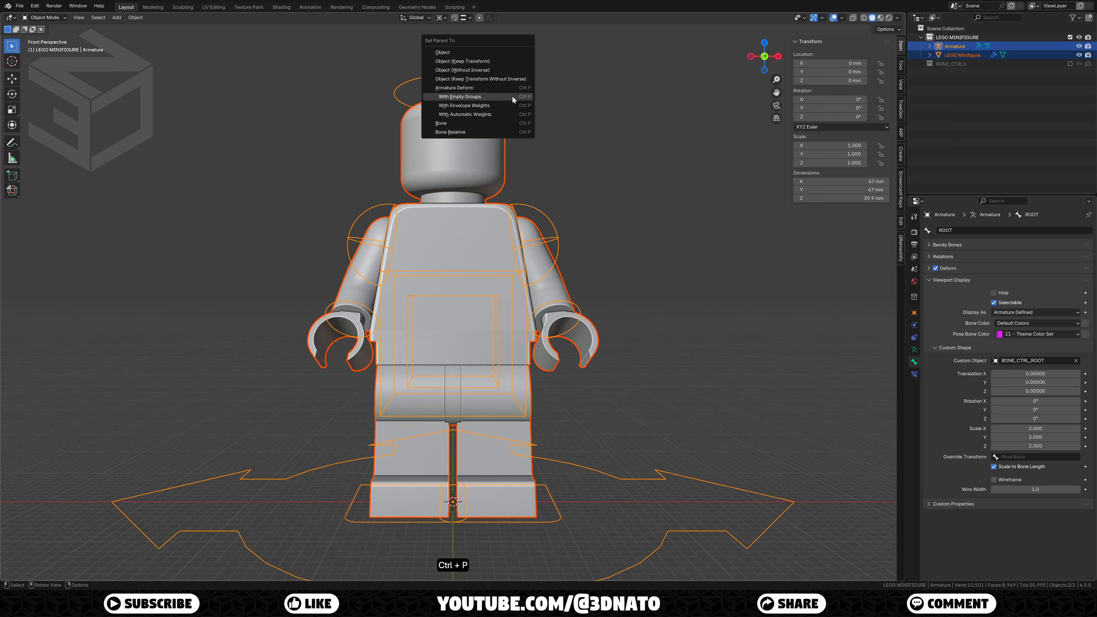
{"action": "left_click", "coordinate": [513, 97]}
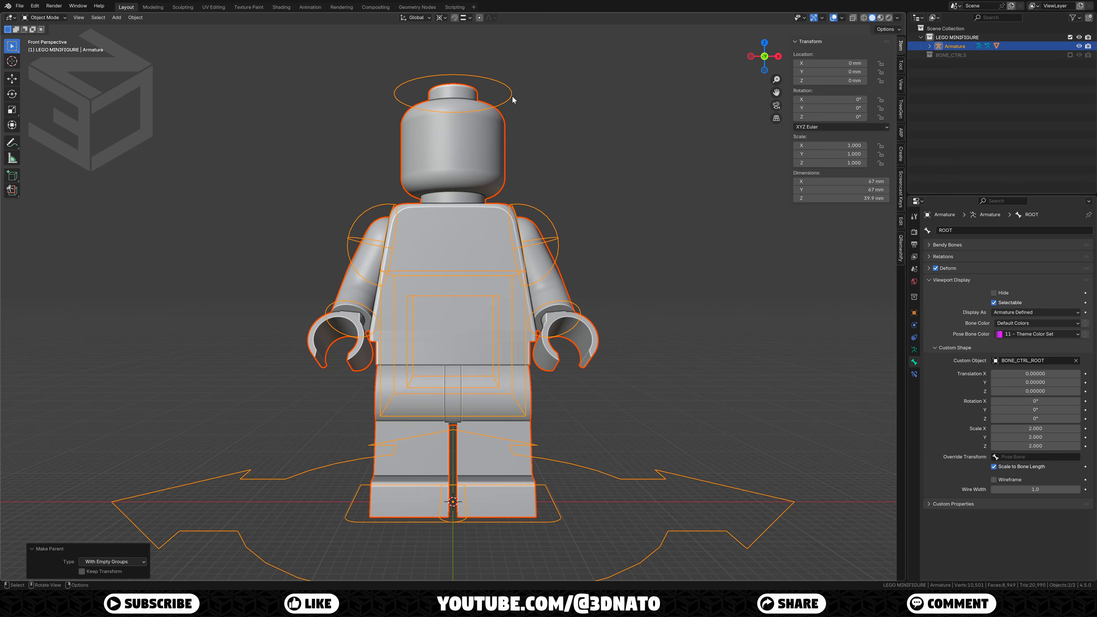
Step: Open the LEGO Minifigure mesh in Edit Mode, expand its vertex group list and remove the ROOT group
{"action": "left_click", "coordinate": [503, 131]}
{"action": "key", "text": "Tab"}
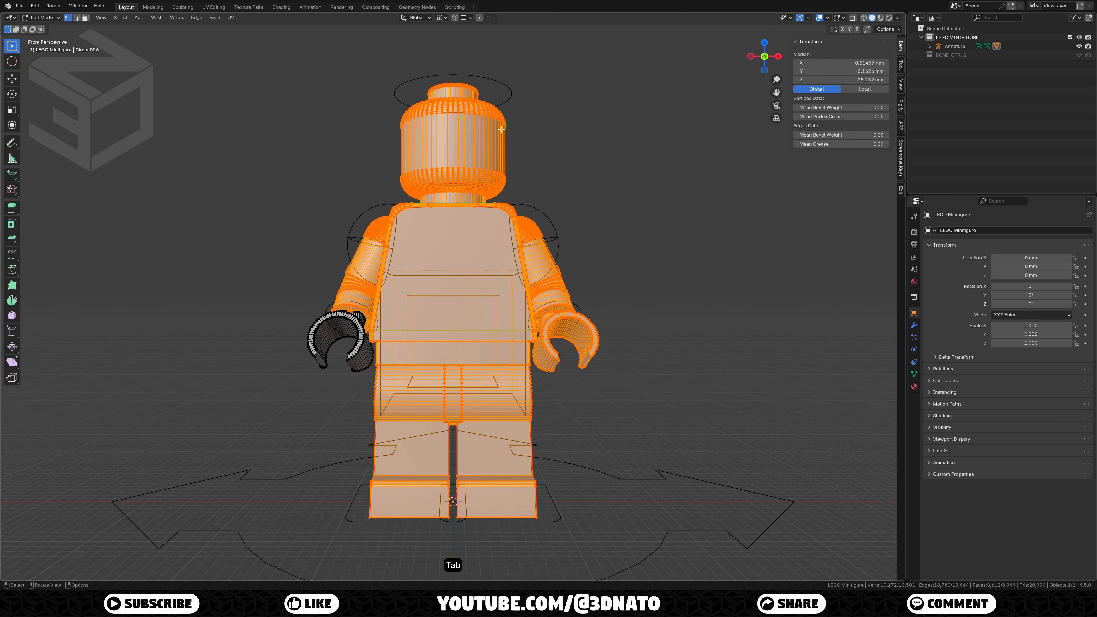
{"action": "left_click", "coordinate": [914, 375]}
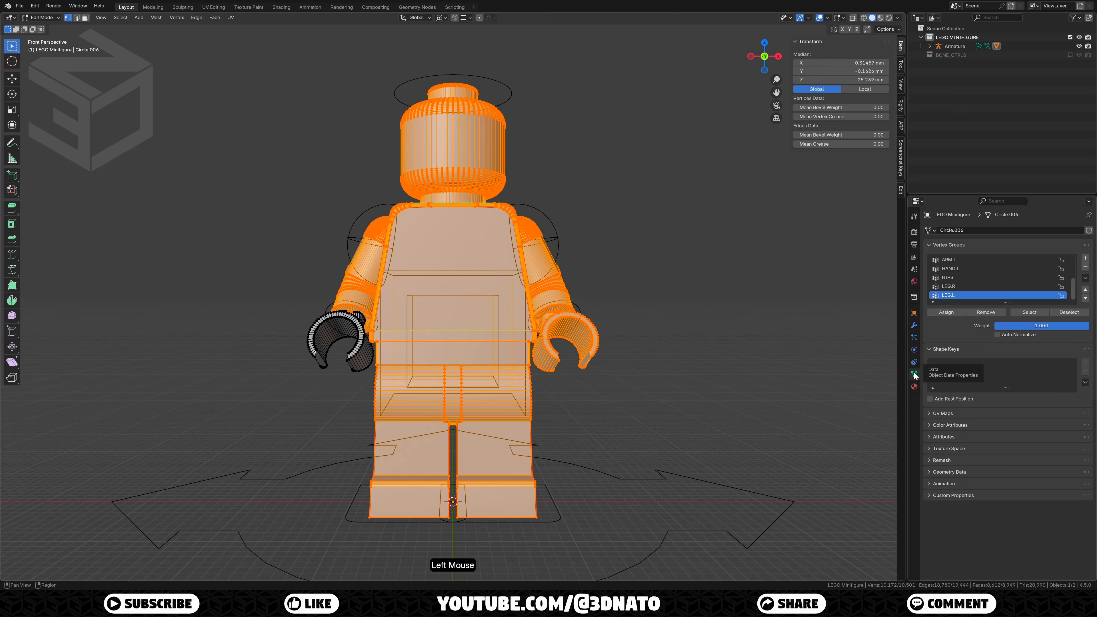
{"action": "left_click_drag", "start_coordinate": [1006, 302], "coordinate": [1012, 346]}
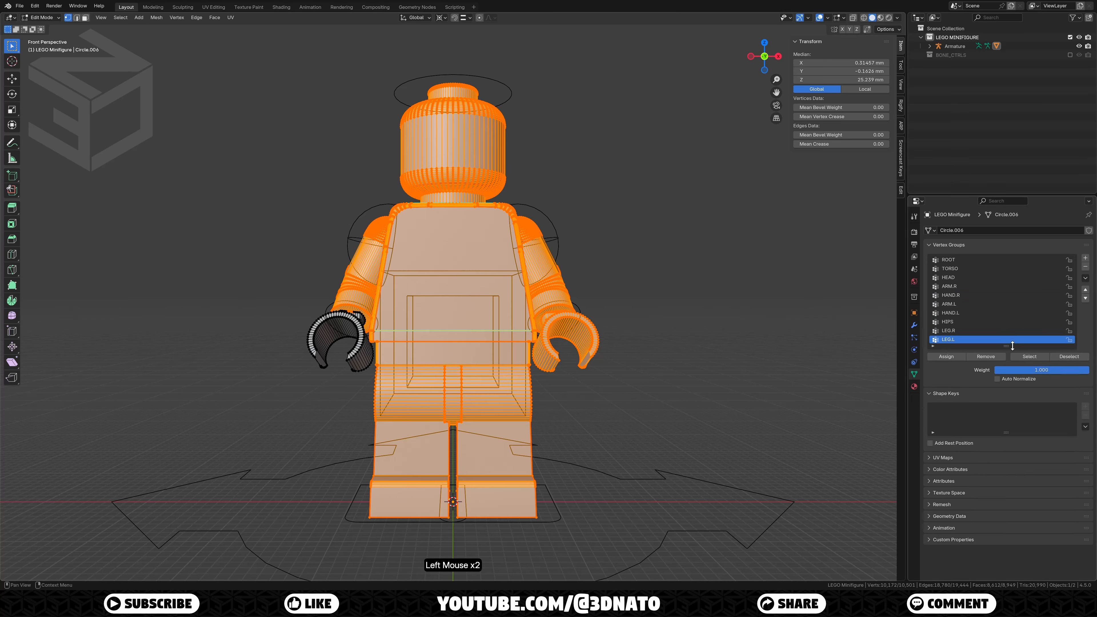
{"action": "left_click", "coordinate": [956, 262]}
{"action": "left_click", "coordinate": [1086, 267]}
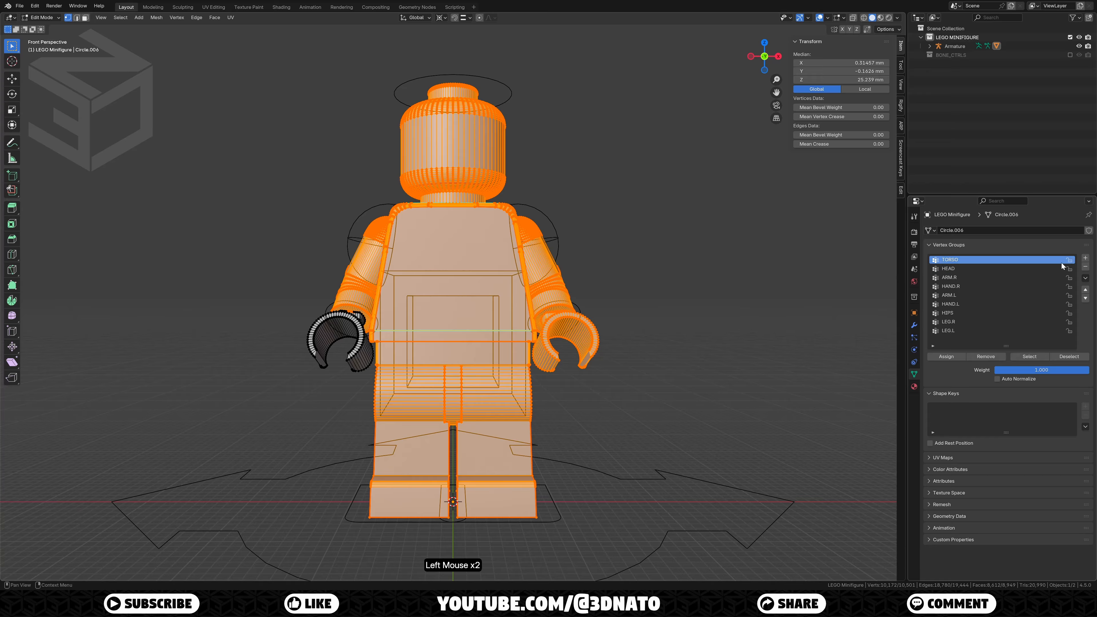
Step: Select all linked geometry of the torso and assign it to the TORSO vertex group
{"action": "left_click", "coordinate": [508, 207]}
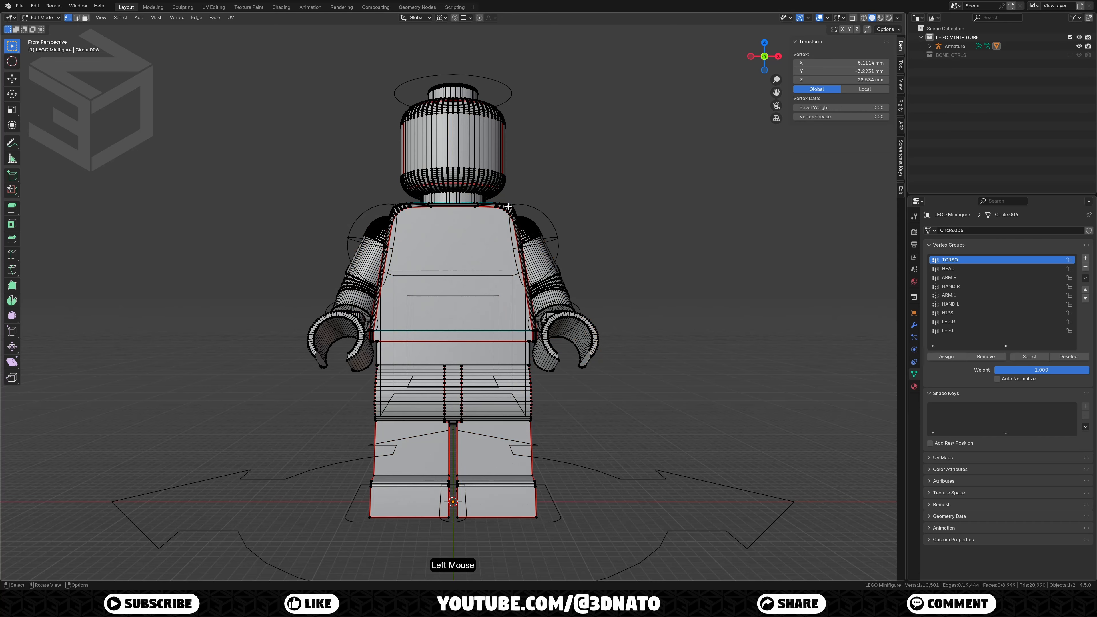
{"action": "key", "text": "l"}
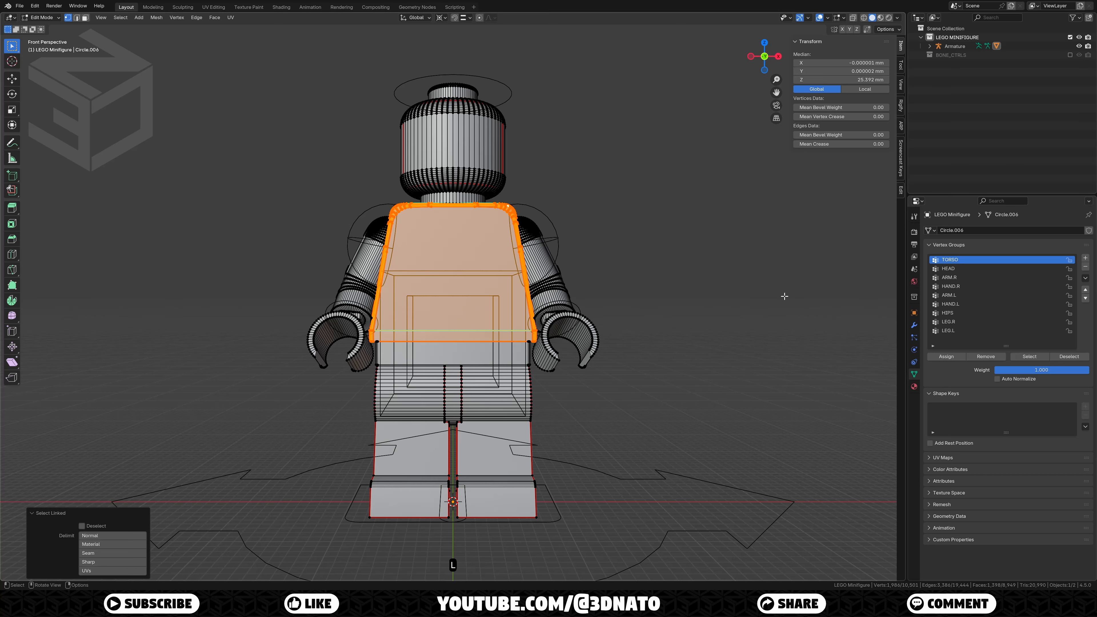
{"action": "left_click", "coordinate": [946, 357]}
Step: Clear the selection, select the linked head geometry and assign it to the HEAD vertex group
{"action": "left_click", "coordinate": [951, 268]}
{"action": "key", "text": "alt+a"}
{"action": "key", "text": "l"}
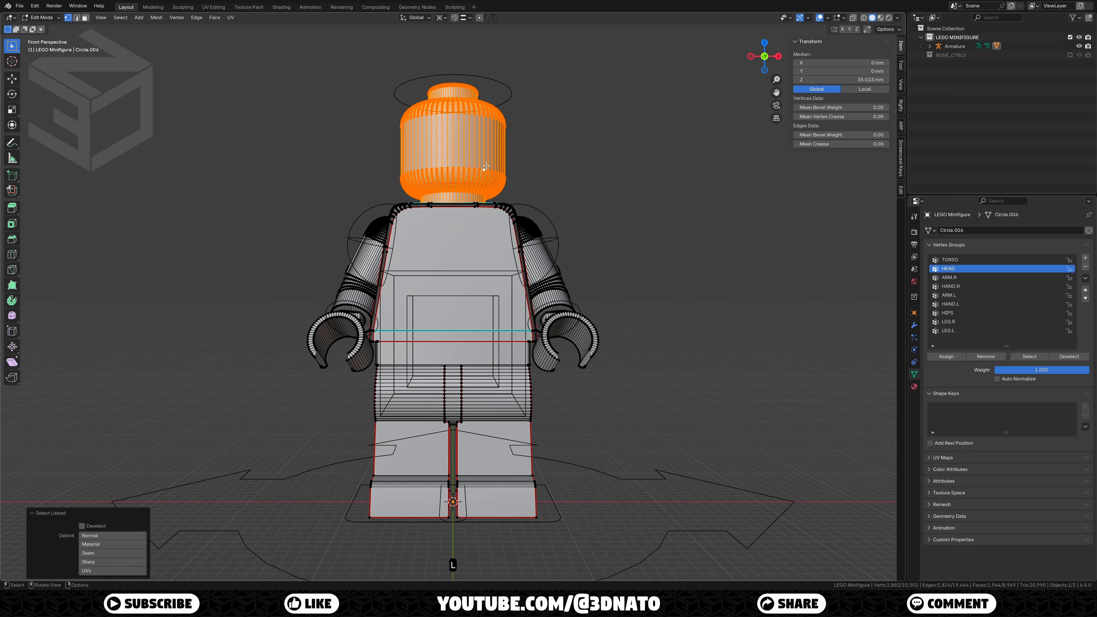
{"action": "left_click", "coordinate": [946, 357]}
Step: Clear the selection, select the linked geometry of the figure's right arm and assign it to the ARM.R vertex group
{"action": "left_click", "coordinate": [949, 277]}
{"action": "key", "text": "alt+a"}
{"action": "key", "text": "l"}
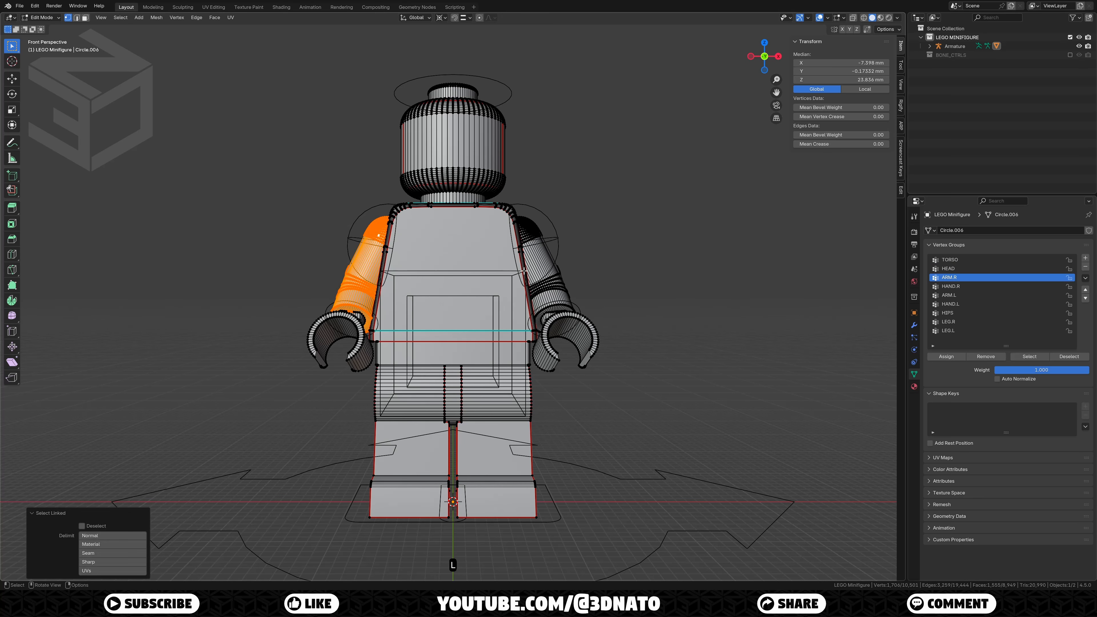
{"action": "left_click", "coordinate": [946, 357]}
Step: Select only the linked geometry of the figure's right hand and assign it to the HAND.R vertex group
{"action": "left_click", "coordinate": [950, 286]}
{"action": "key", "text": "alt+a"}
{"action": "key", "text": "l"}
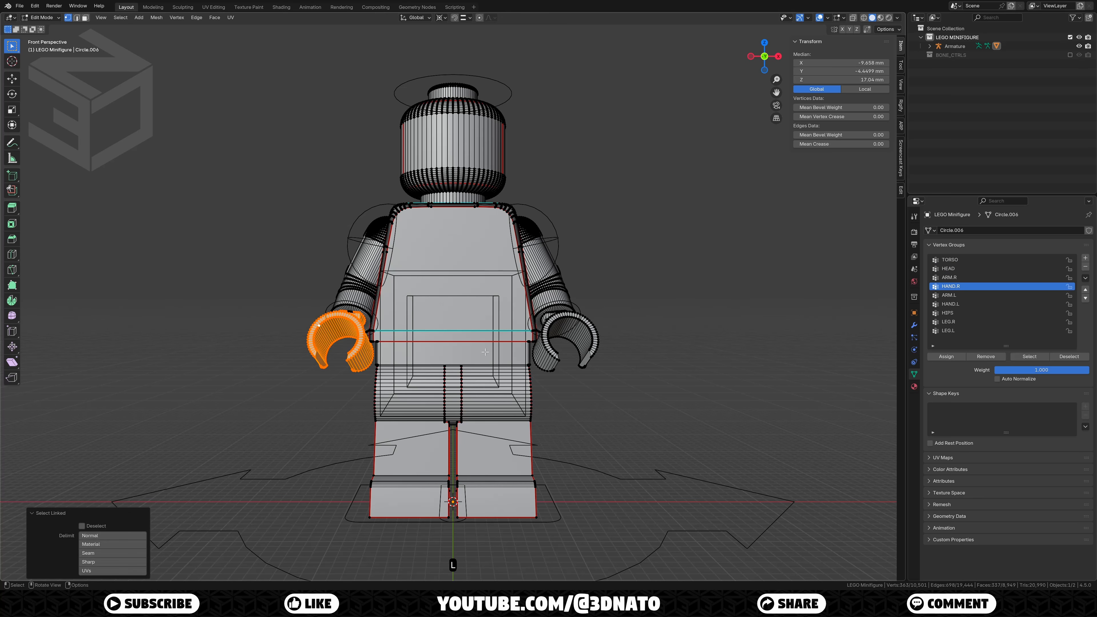
{"action": "left_click", "coordinate": [946, 357]}
Step: Select only the linked geometry of the figure's left arm and assign it to the ARM.L vertex group
{"action": "left_click", "coordinate": [949, 295]}
{"action": "key", "text": "alt+a"}
{"action": "key", "text": "l"}
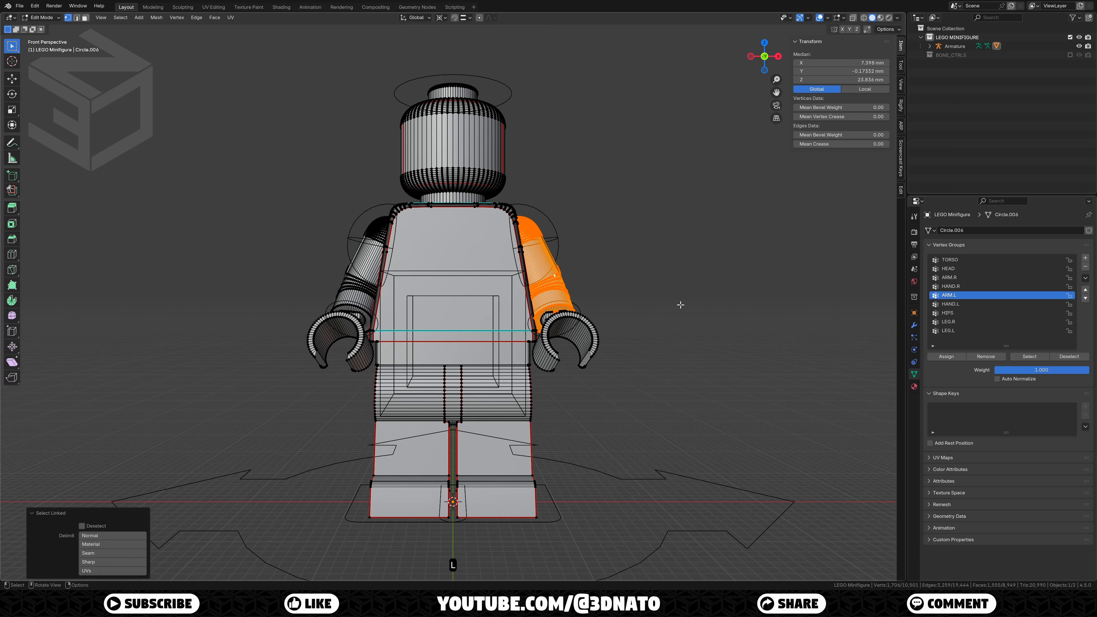
{"action": "left_click", "coordinate": [946, 356]}
Step: Select only the linked geometry of the figure's left hand and assign it to the HAND.L vertex group
{"action": "left_click", "coordinate": [951, 304]}
{"action": "key", "text": "alt+a"}
{"action": "key", "text": "l"}
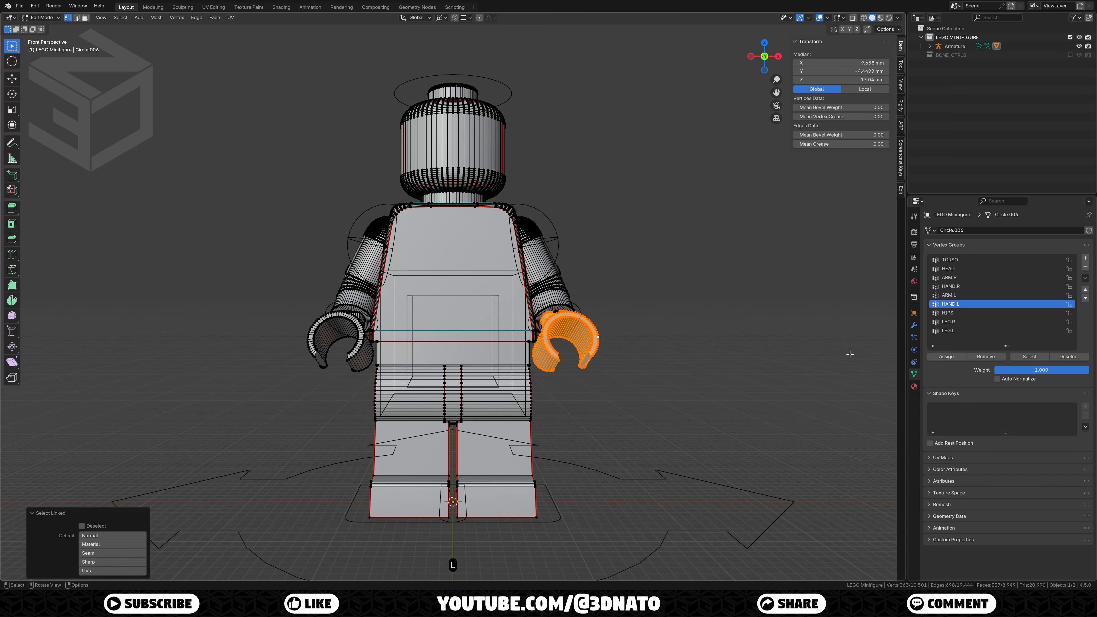
{"action": "left_click", "coordinate": [947, 356]}
Step: Clear the selection, select the linked hip geometry and assign it to the HIPS vertex group
{"action": "left_click", "coordinate": [948, 313]}
{"action": "key", "text": "alt+a"}
{"action": "key", "text": "l"}
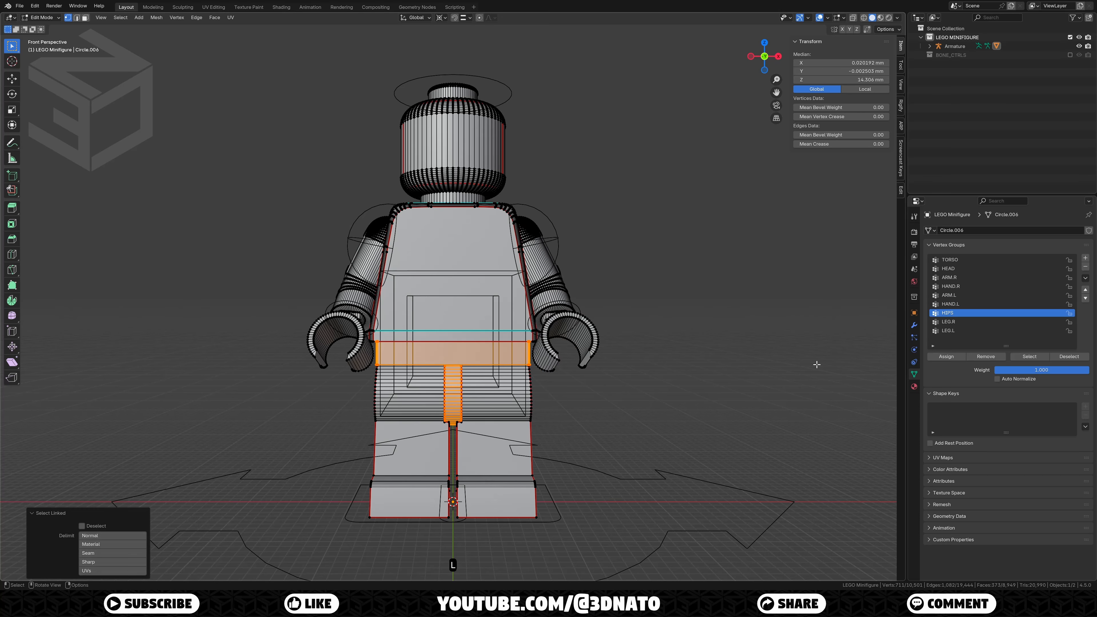
{"action": "left_click", "coordinate": [946, 357]}
Step: Select only the linked geometry of the figure's right leg and assign it to the LEG.R vertex group
{"action": "left_click", "coordinate": [950, 322]}
{"action": "key", "text": "alt+a"}
{"action": "key", "text": "l"}
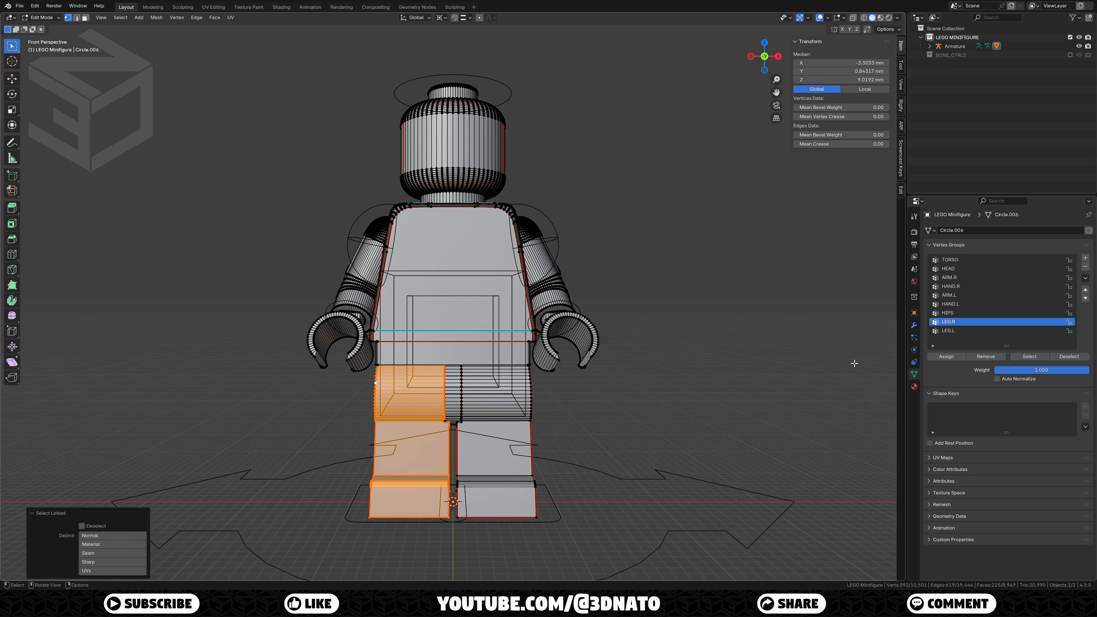
{"action": "left_click", "coordinate": [946, 356]}
Step: Select only the linked geometry of the figure's left leg and assign it to the LEG.L vertex group
{"action": "left_click", "coordinate": [948, 330]}
{"action": "key", "text": "alt+a"}
{"action": "key", "text": "l"}
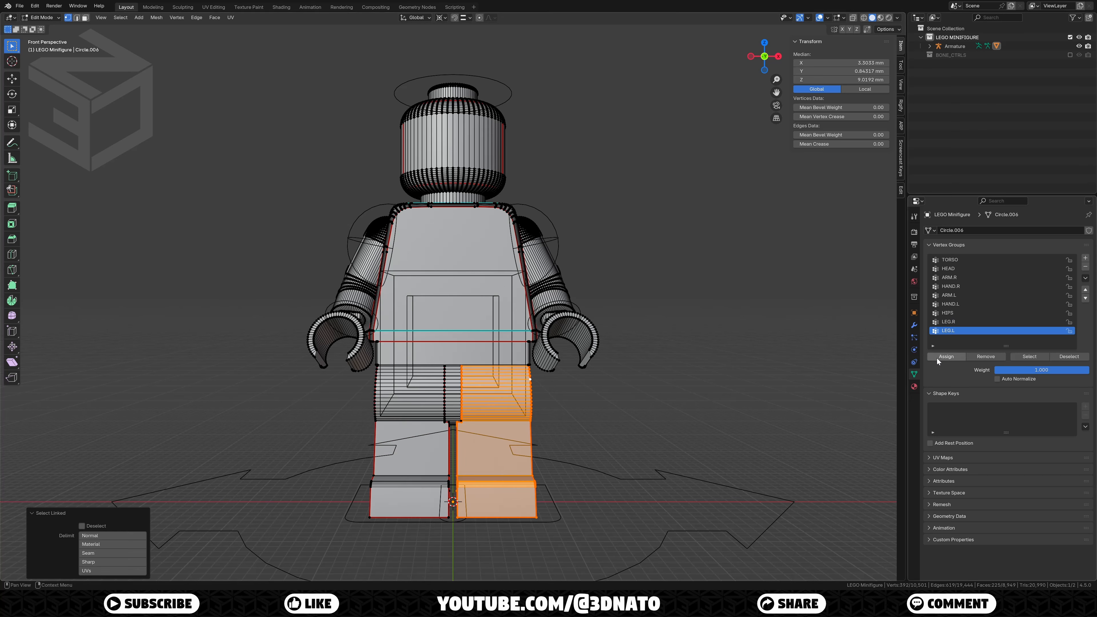
{"action": "left_click", "coordinate": [946, 357]}
Step: Leave mesh editing, select the armature and switch it to Pose Mode
{"action": "key", "text": "Tab"}
{"action": "left_click", "coordinate": [556, 242]}
{"action": "key", "text": "Tab"}
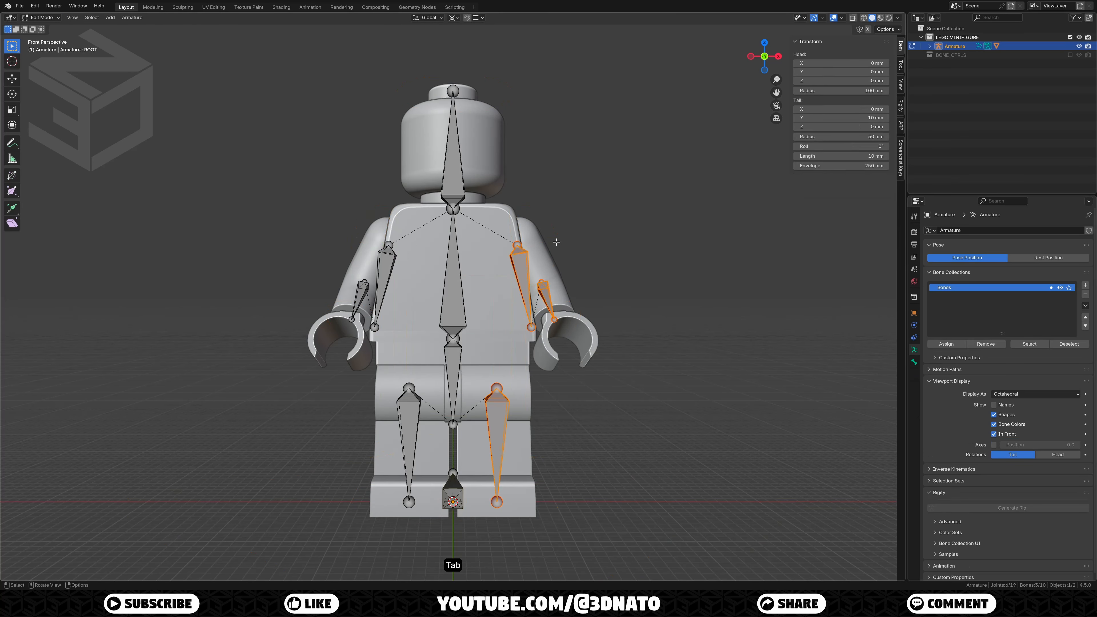
{"action": "key", "text": "ctrl+Tab"}
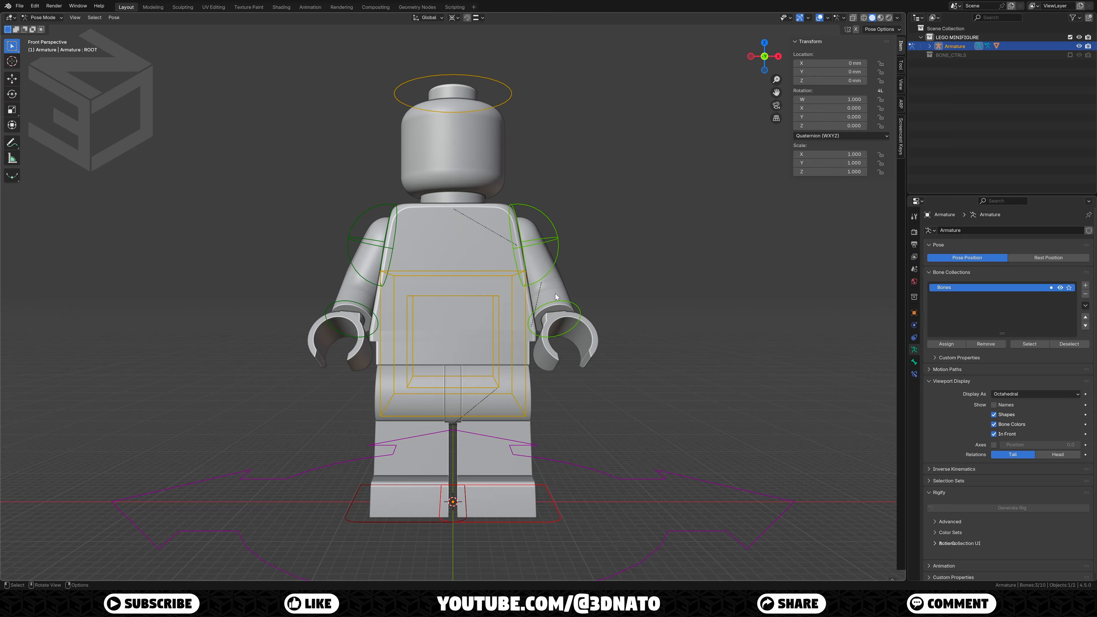